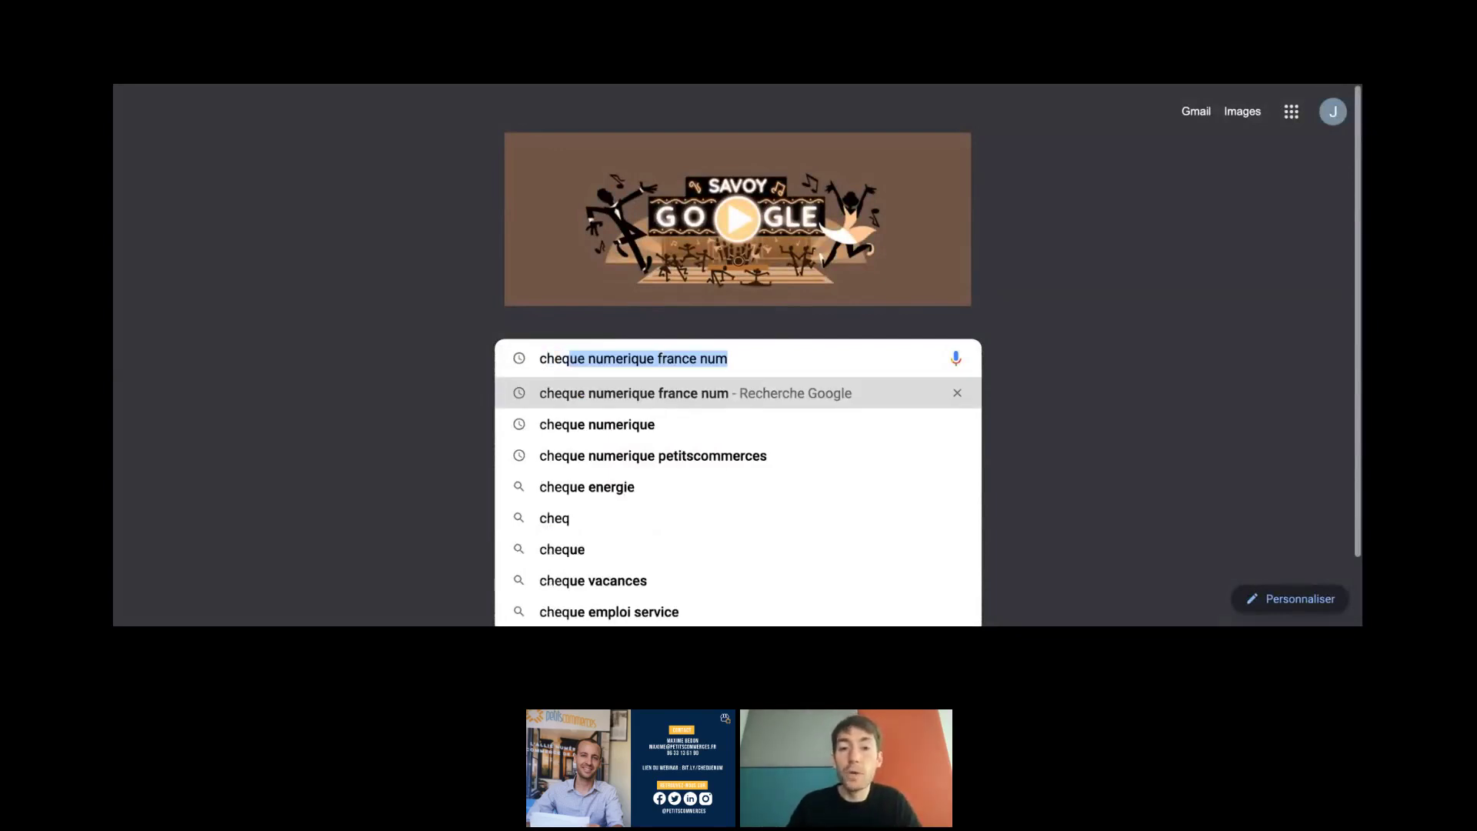
- Run the Google search for 'cheque numerique france num'
key(Return)
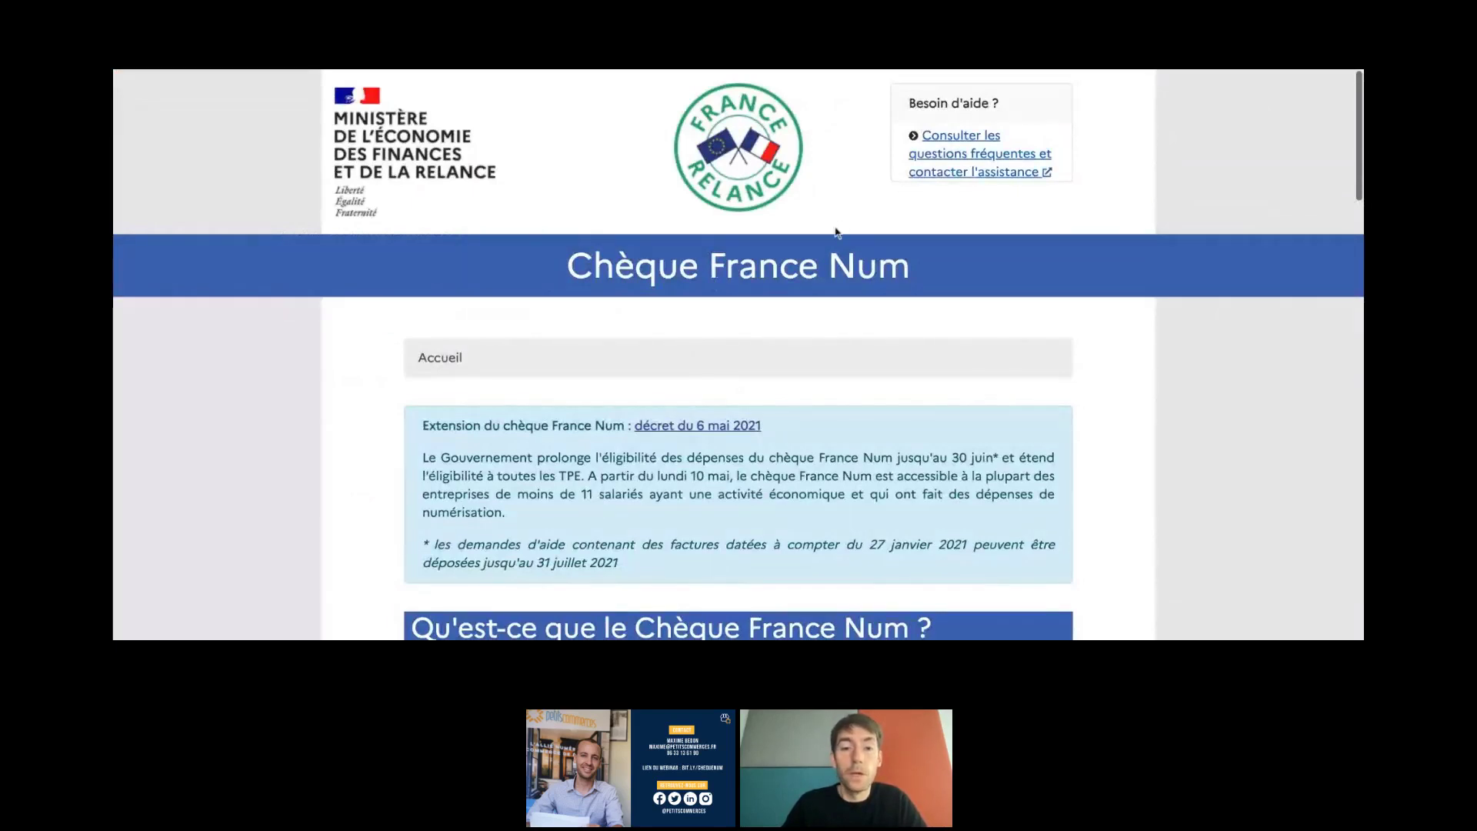
- Read through the scheme's eligibility information and go on to the application prerequisites page
scroll(802, 276, down, 1)
scroll(801, 275, down, 4)
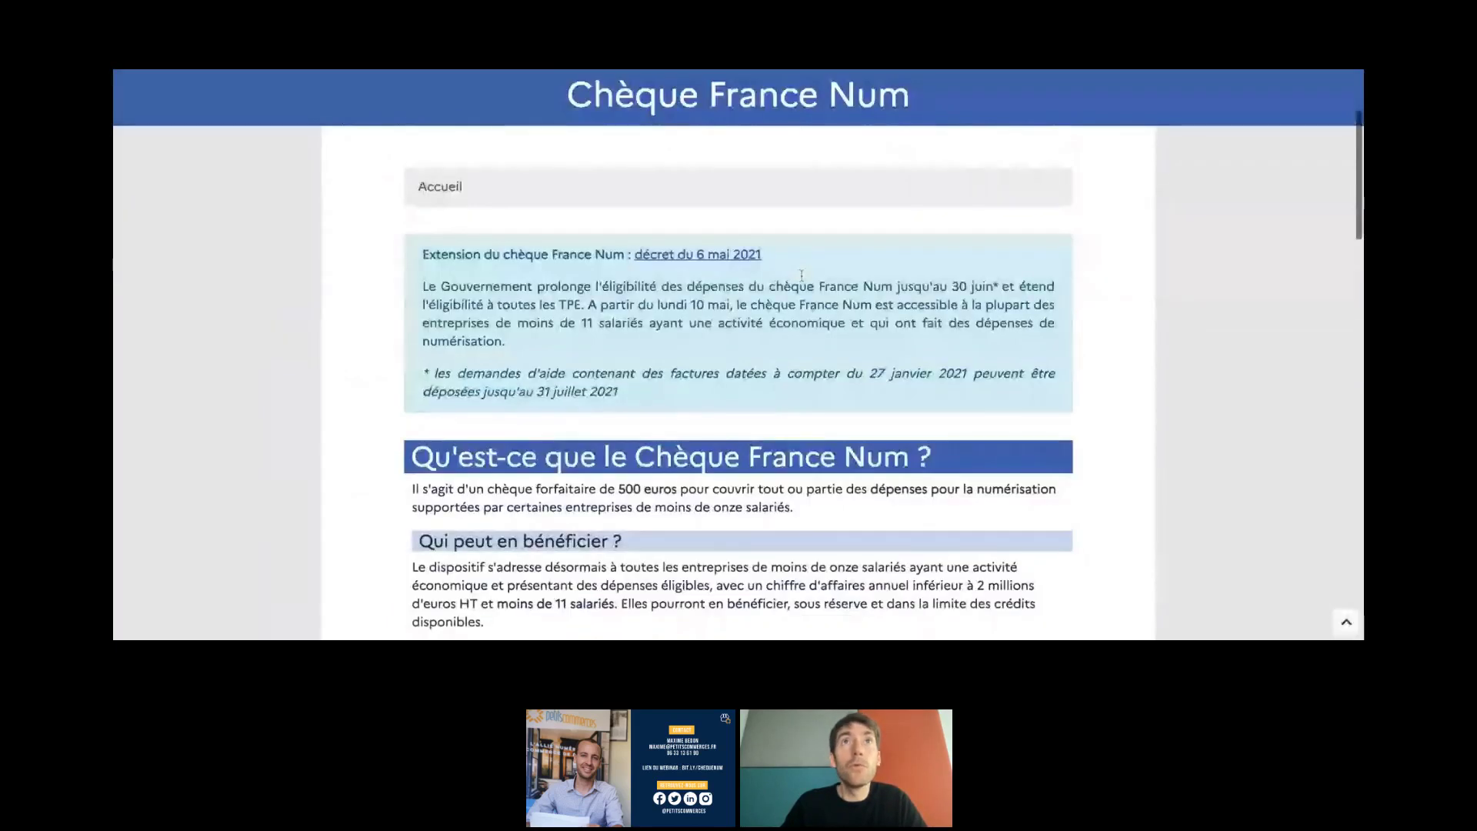
scroll(738, 354, down, 10)
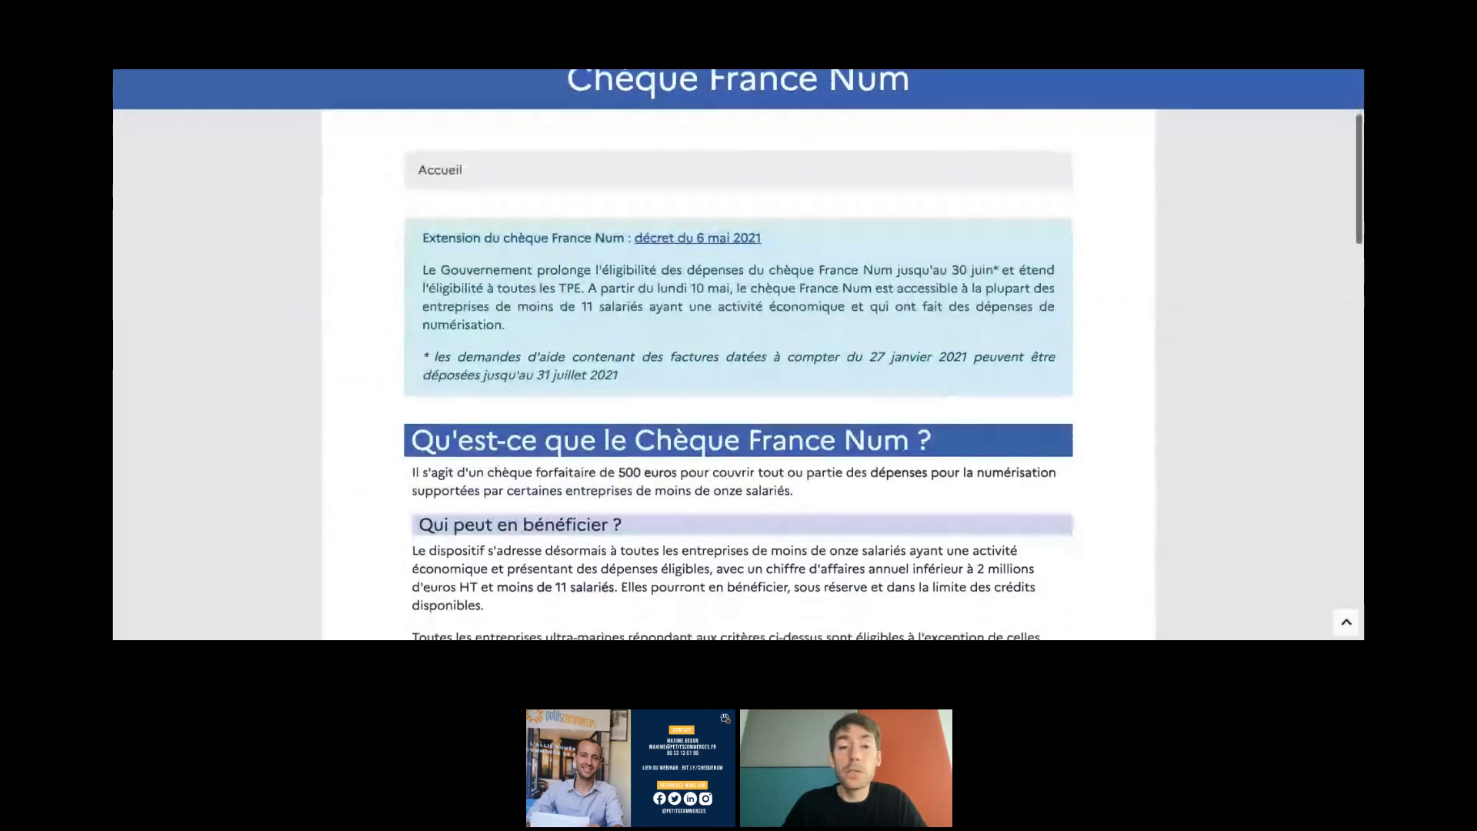
scroll(738, 354, down, 20)
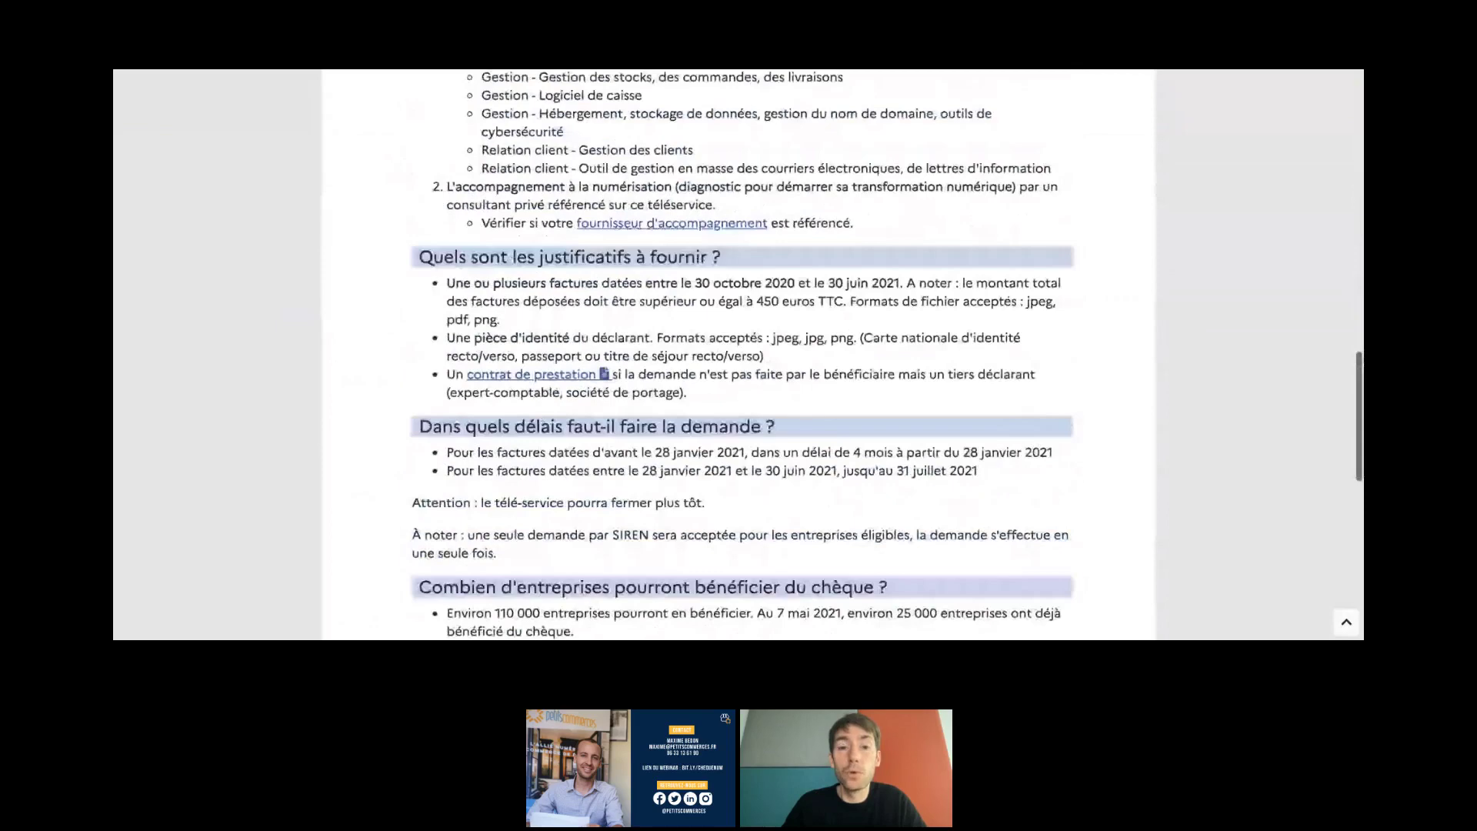
scroll(738, 354, down, 13)
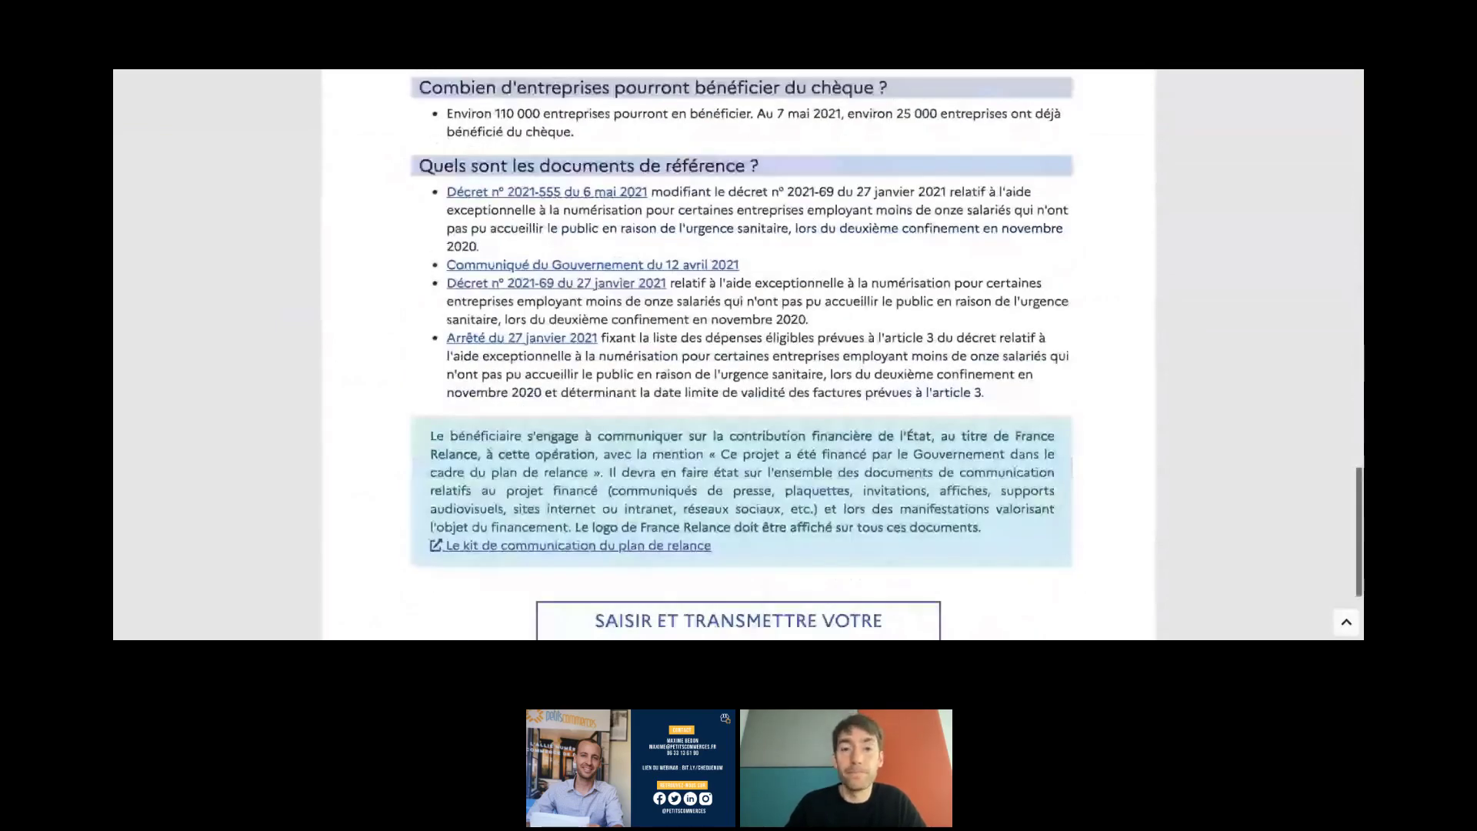
key(ctrl+Tab)
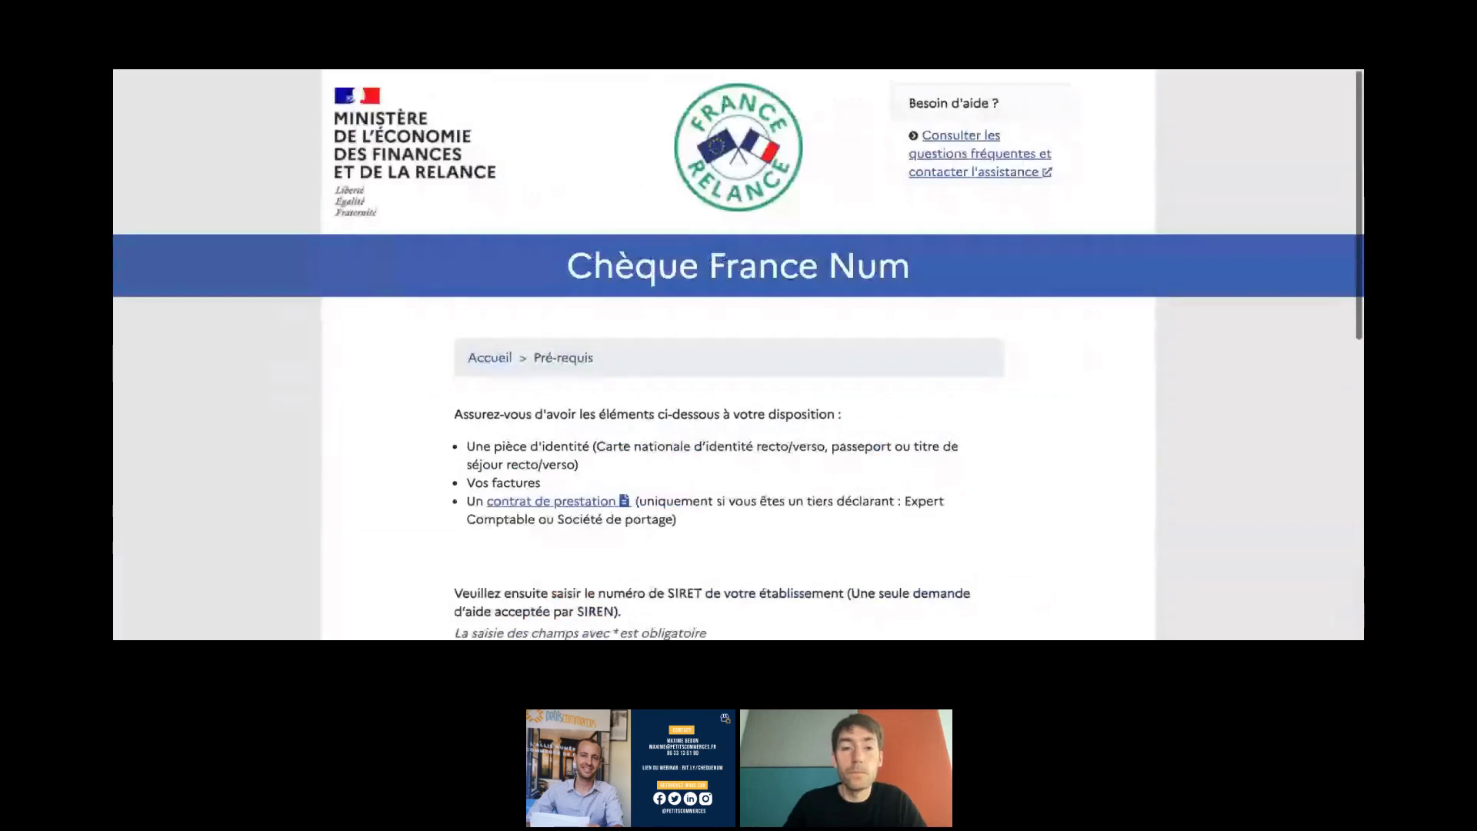
scroll(739, 354, down, 3)
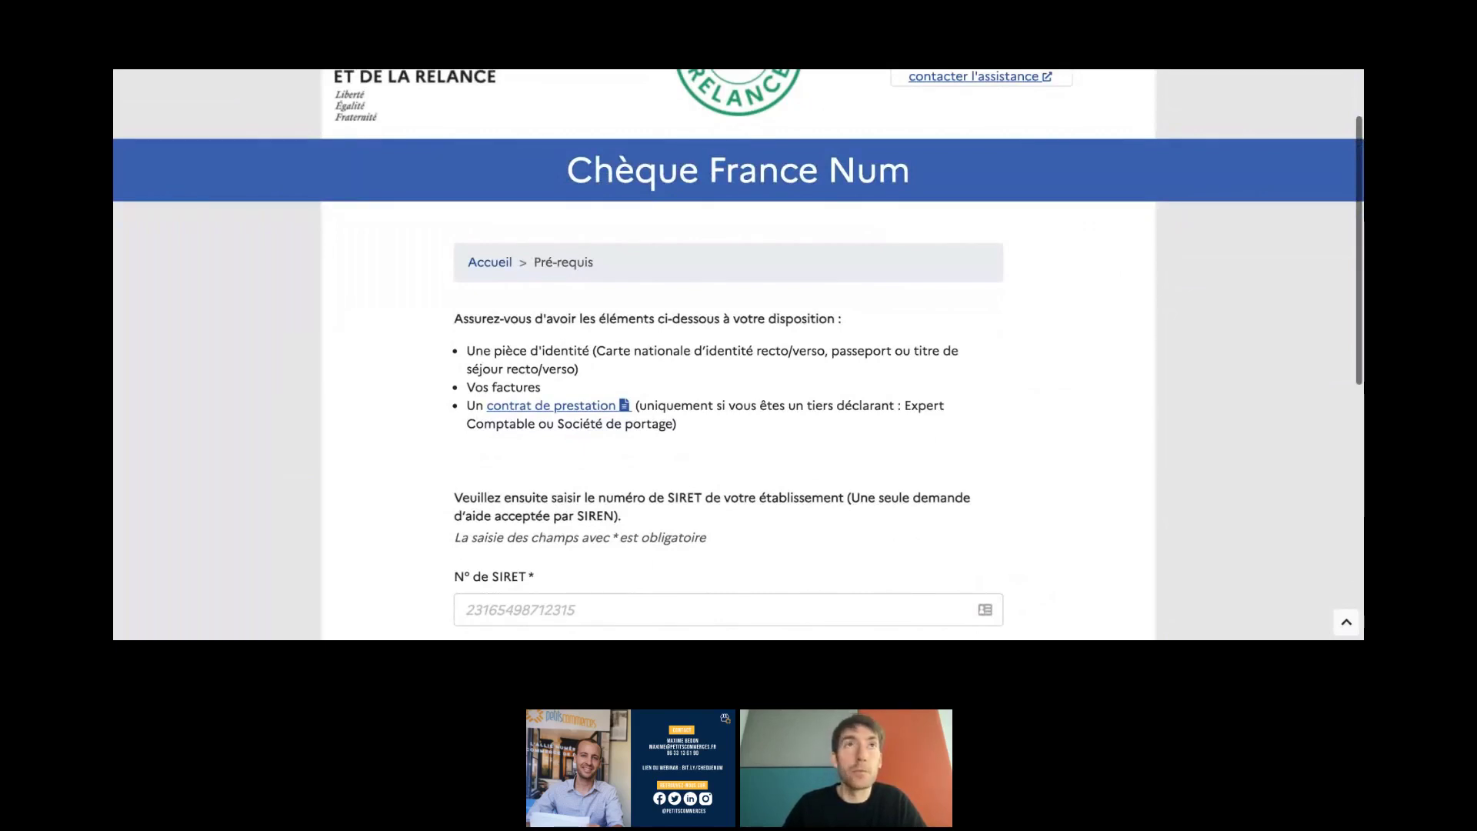
scroll(739, 354, down, 1)
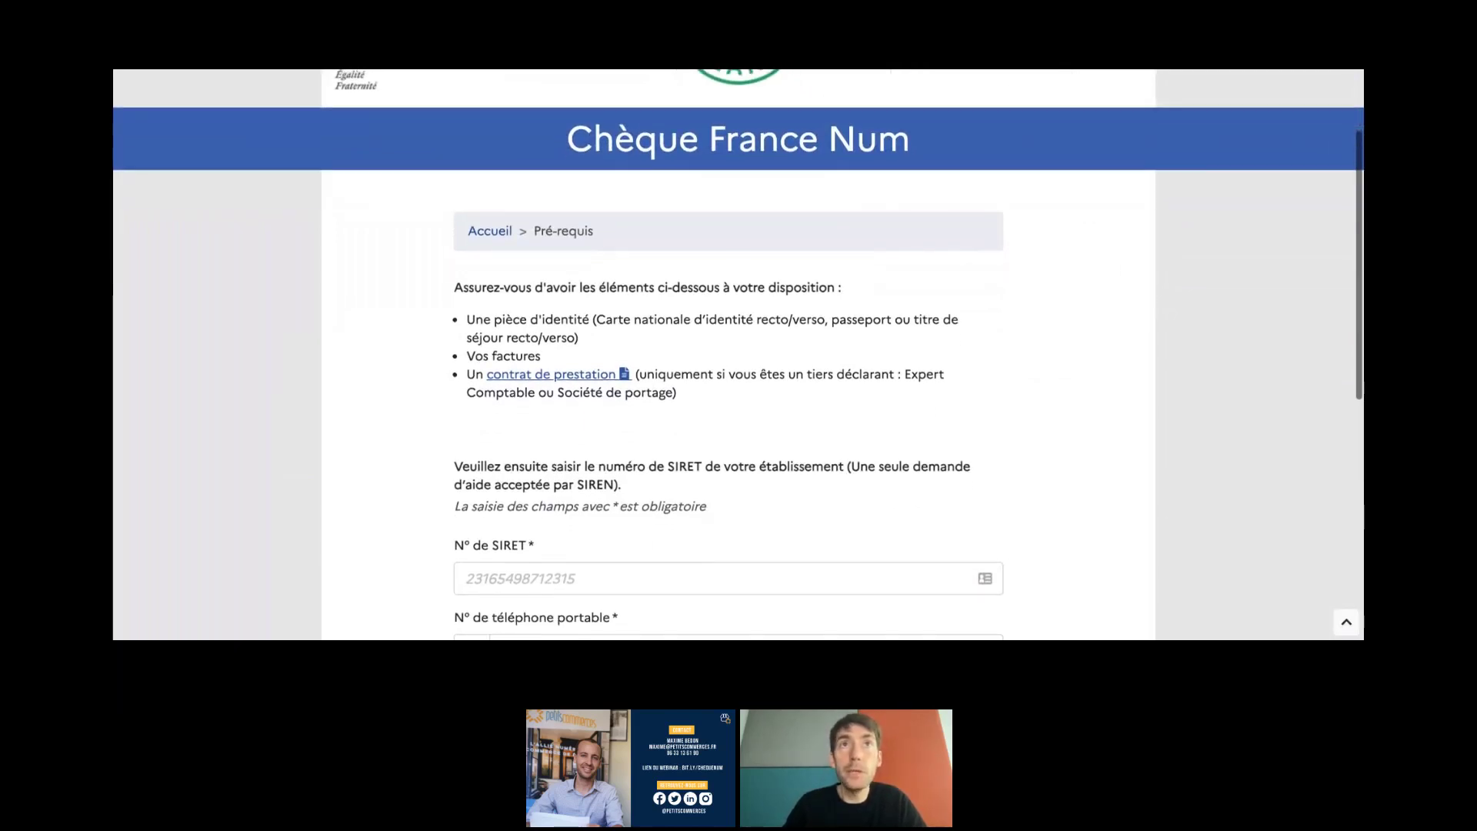
scroll(739, 354, down, 3)
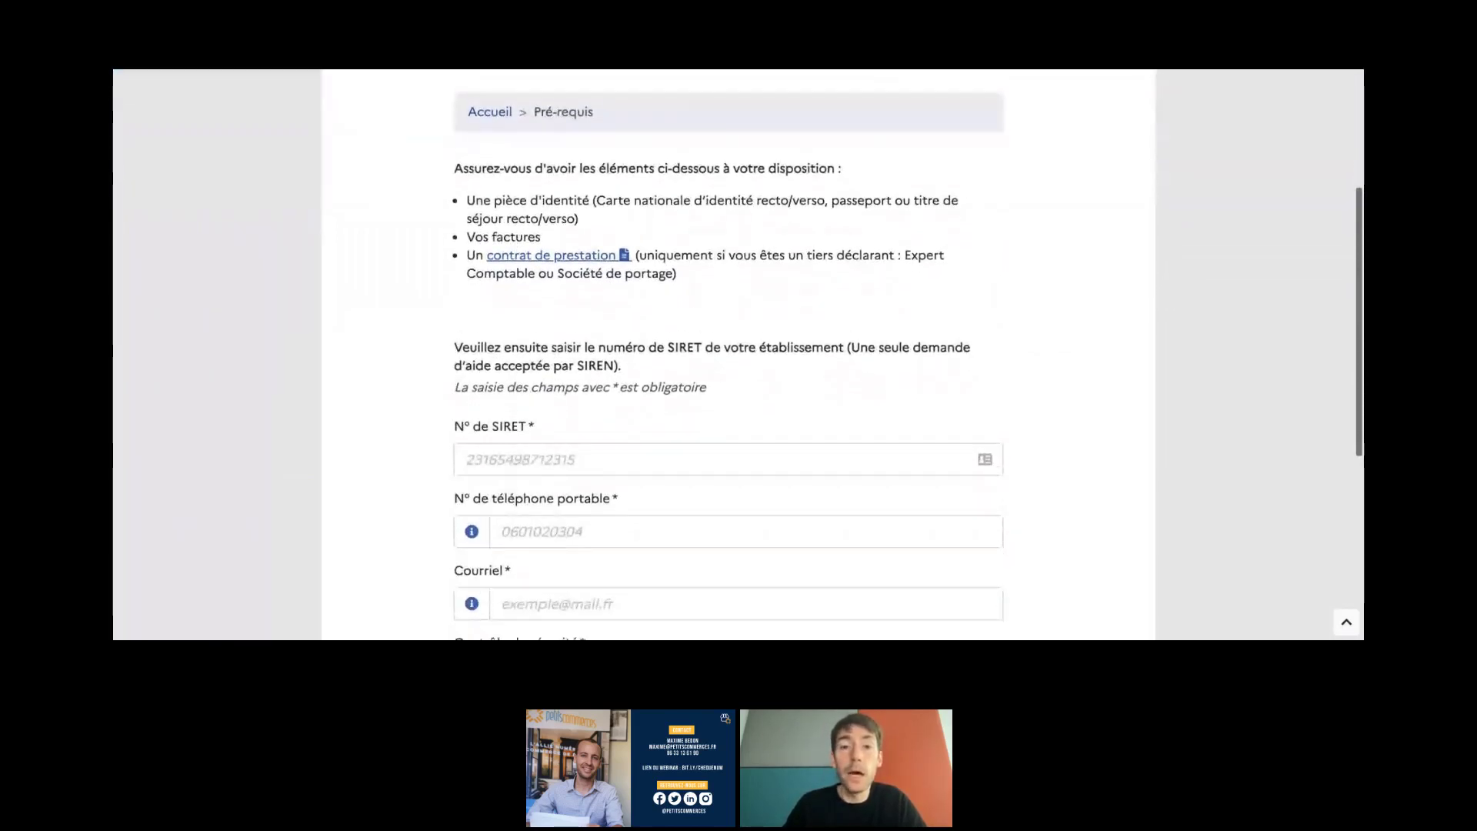
scroll(824, 333, down, 1)
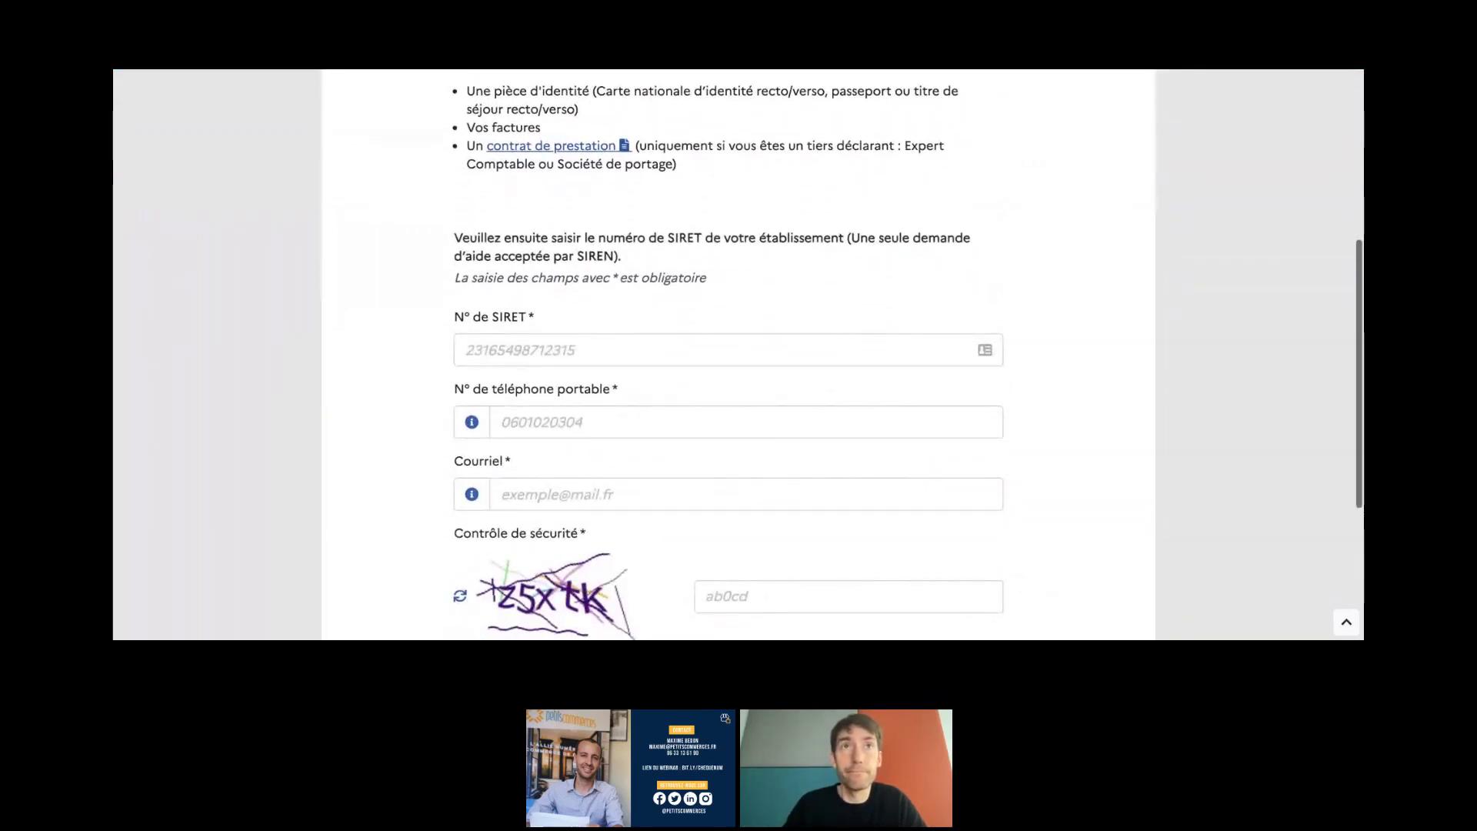
scroll(831, 179, down, 1)
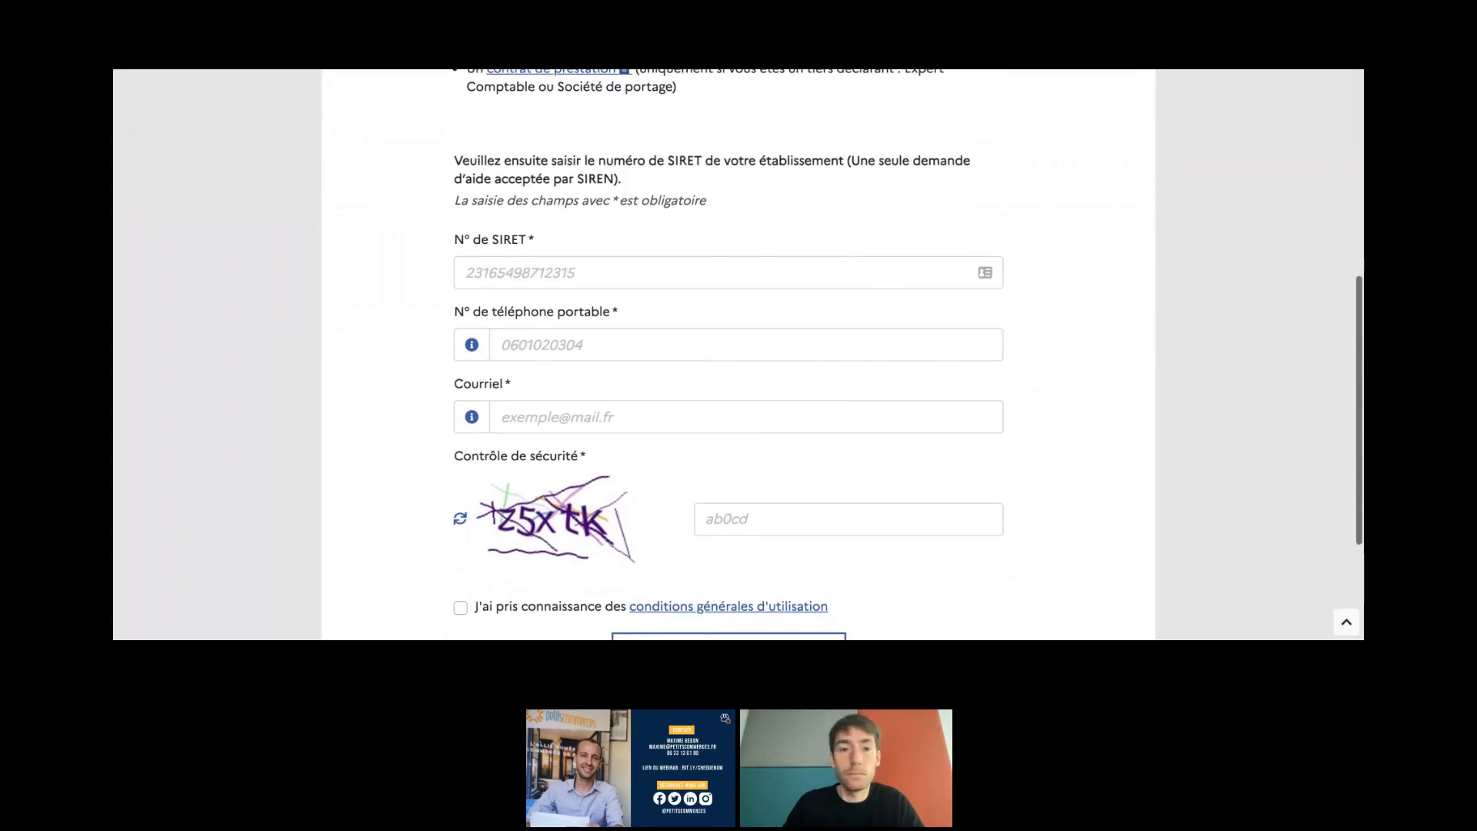
- Paste the business's SIRET number and enter the mobile phone number
click(569, 276)
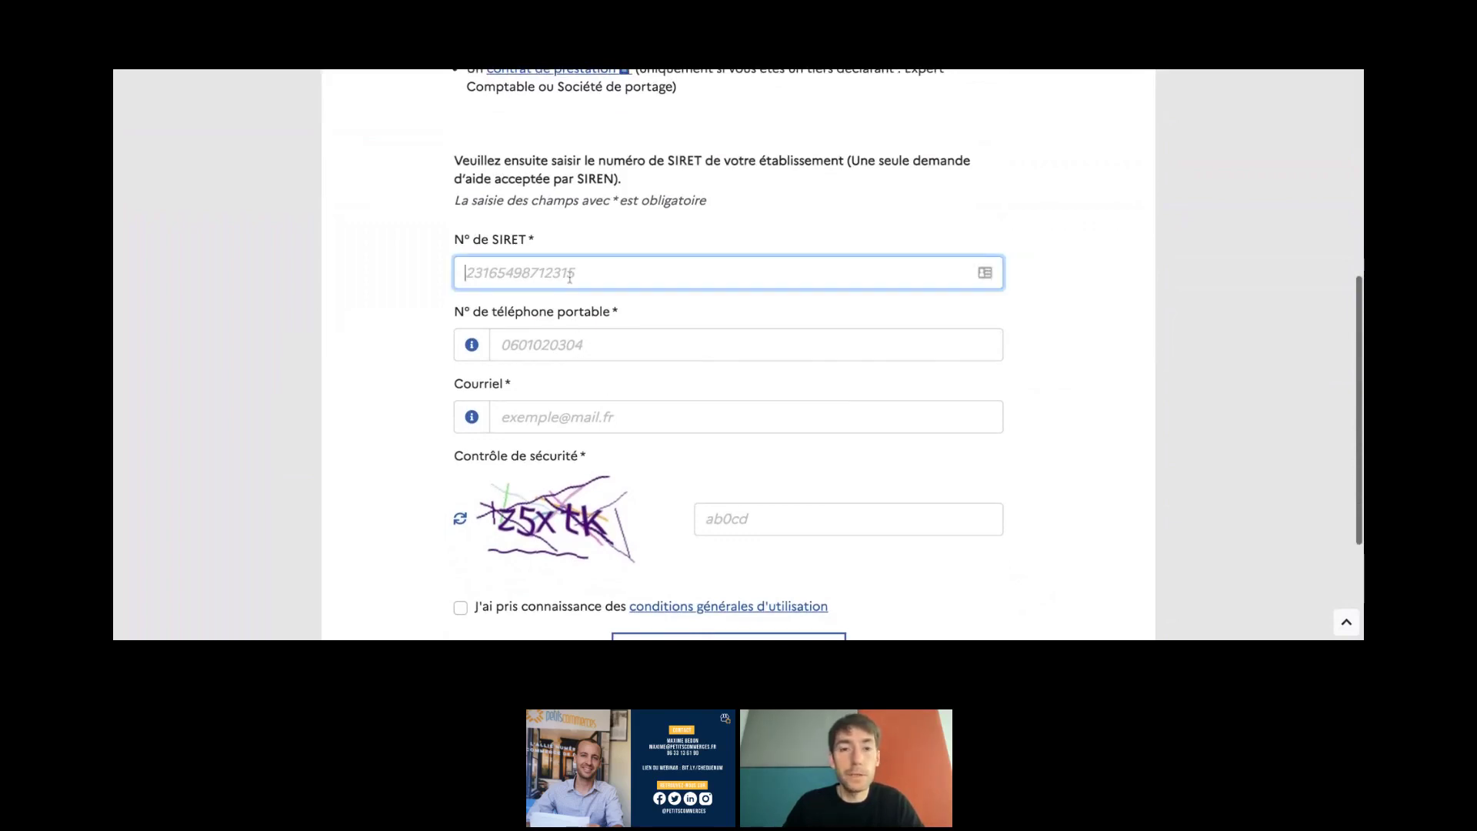
key(ctrl+v)
key(Tab)
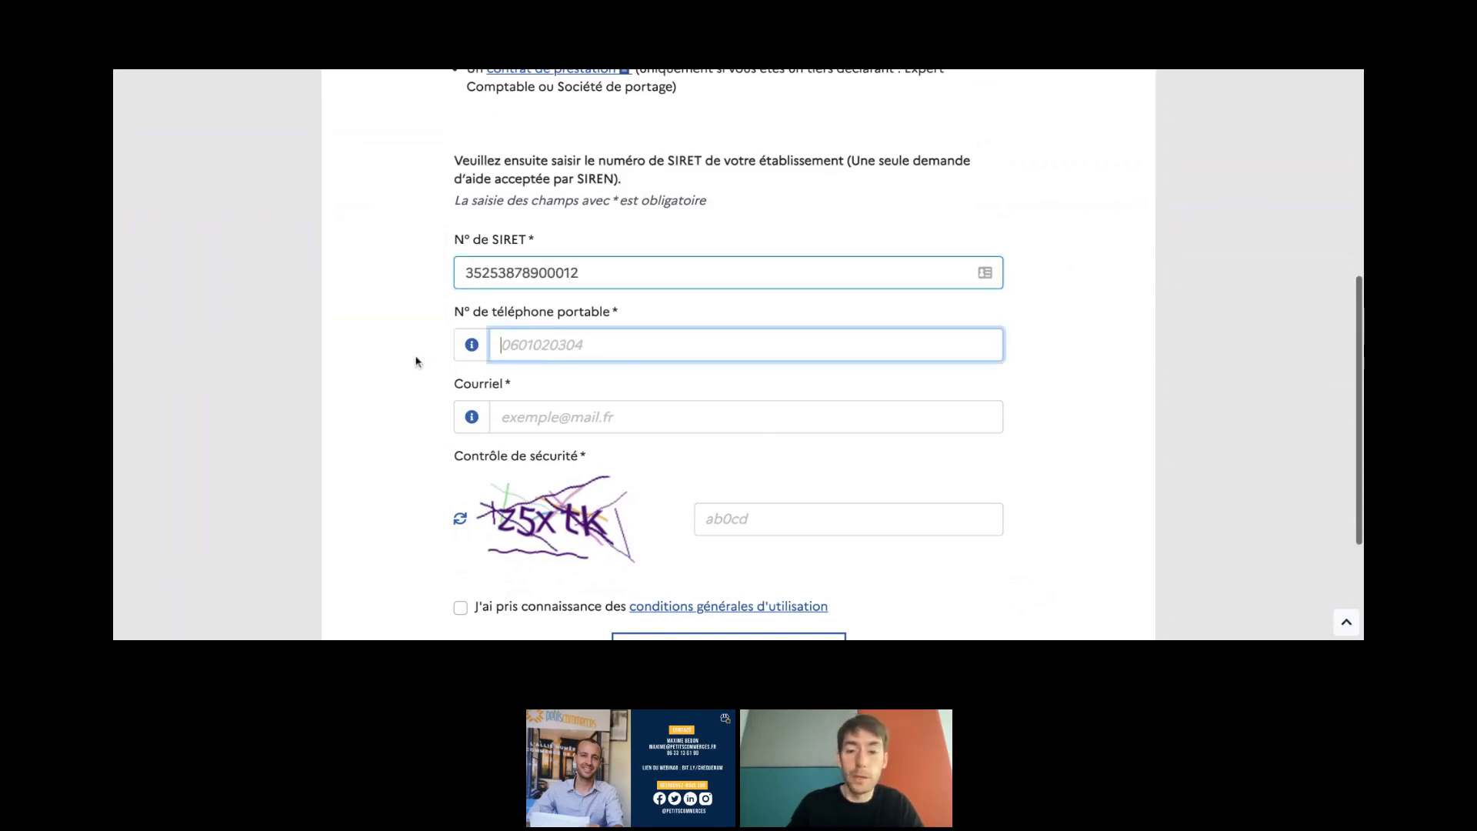
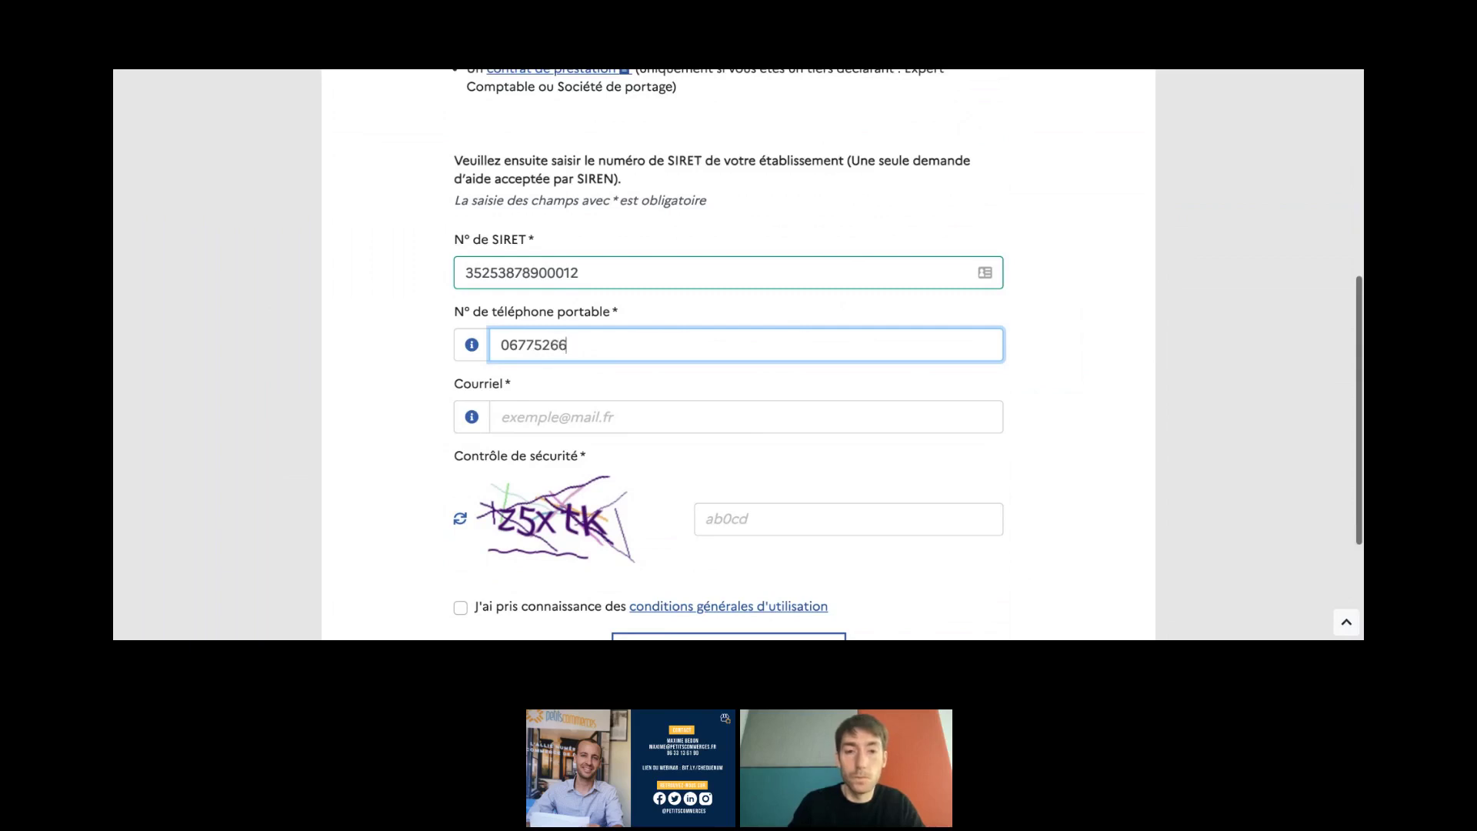
- Fill in the contact e-mail and security code, accept the terms of use, and start the application
click(579, 415)
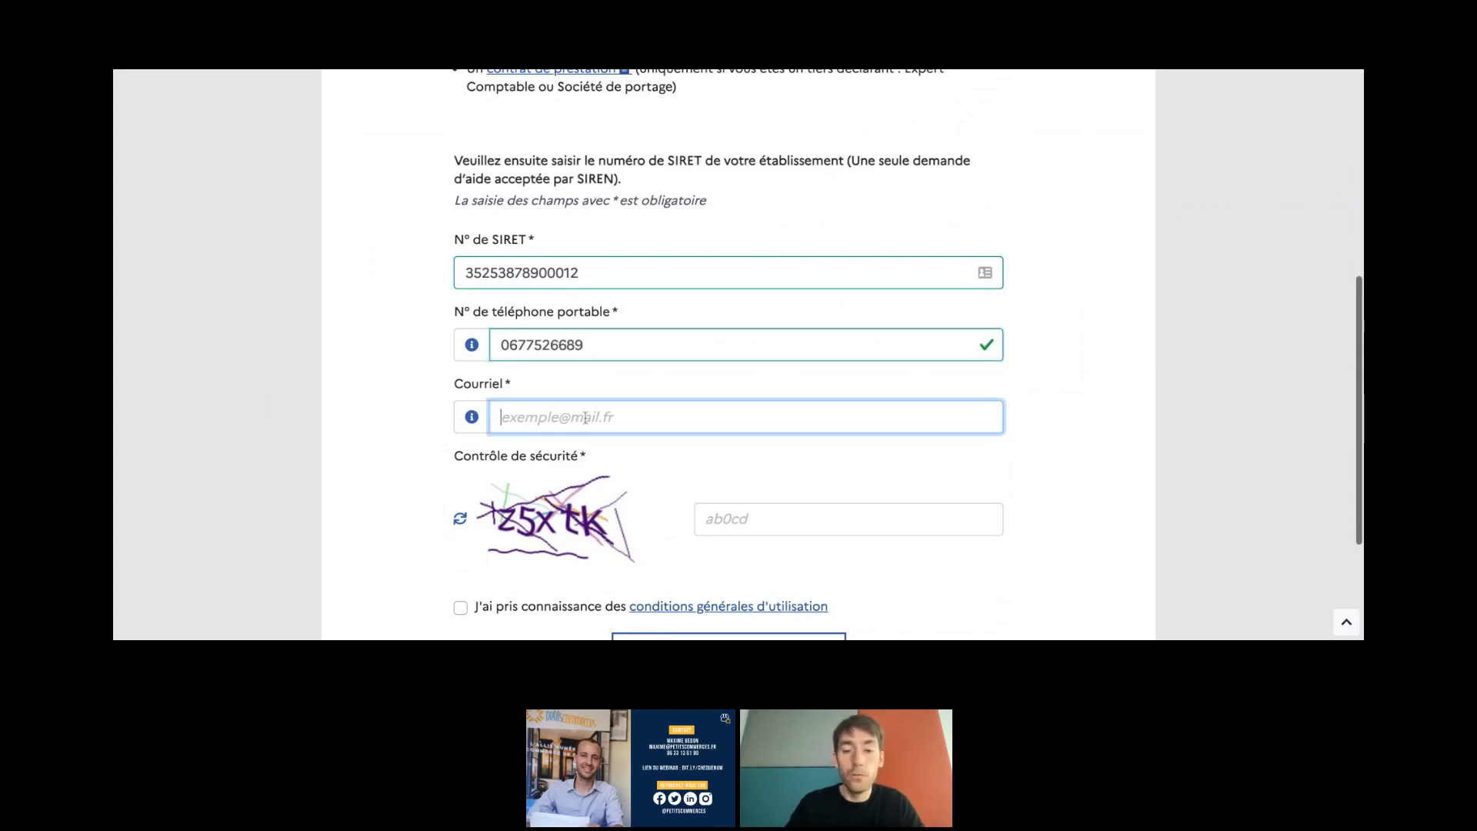
text(jonatha)
click(589, 442)
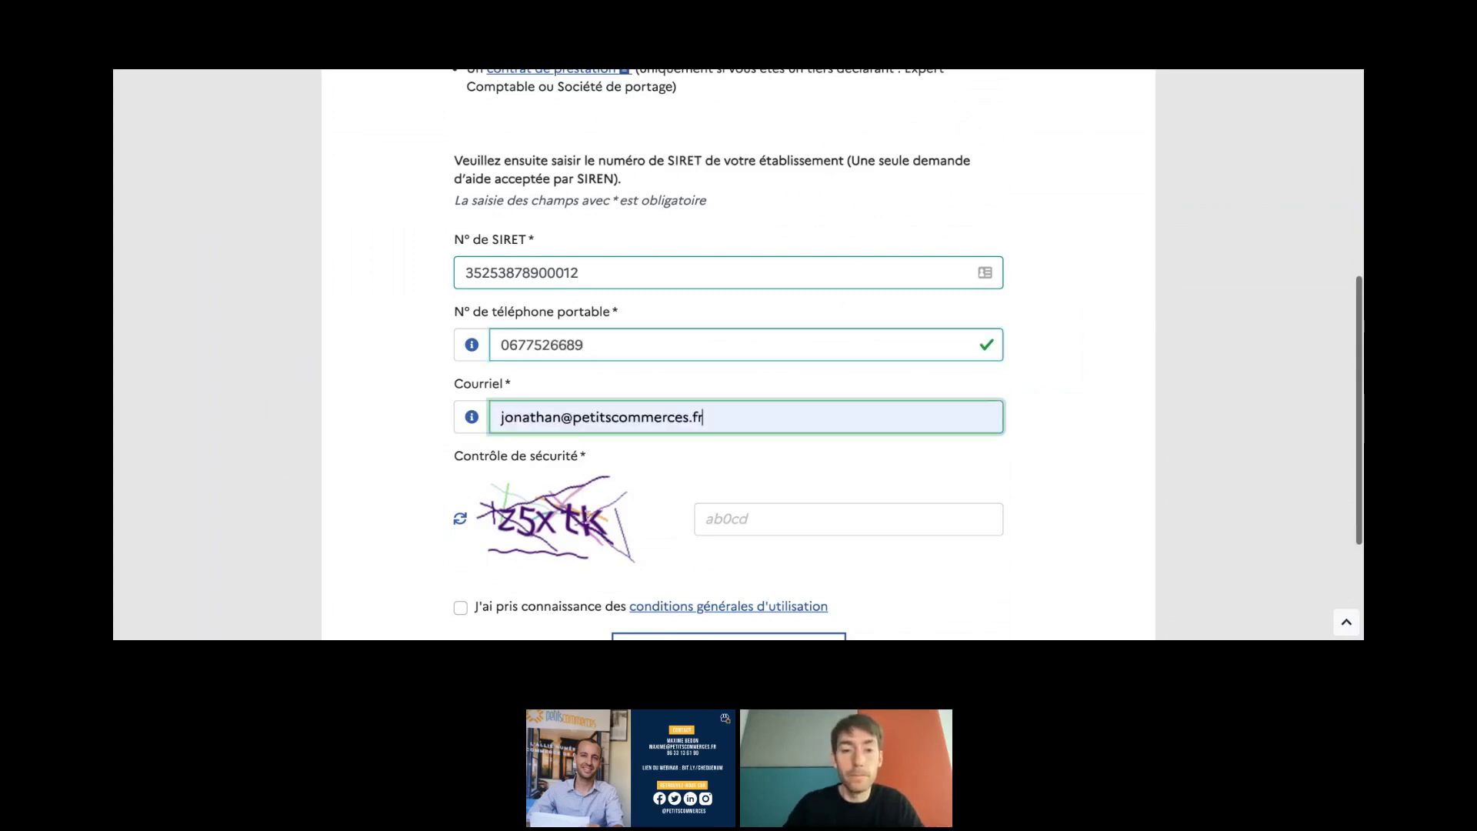
scroll(654, 446, down, 1)
click(712, 451)
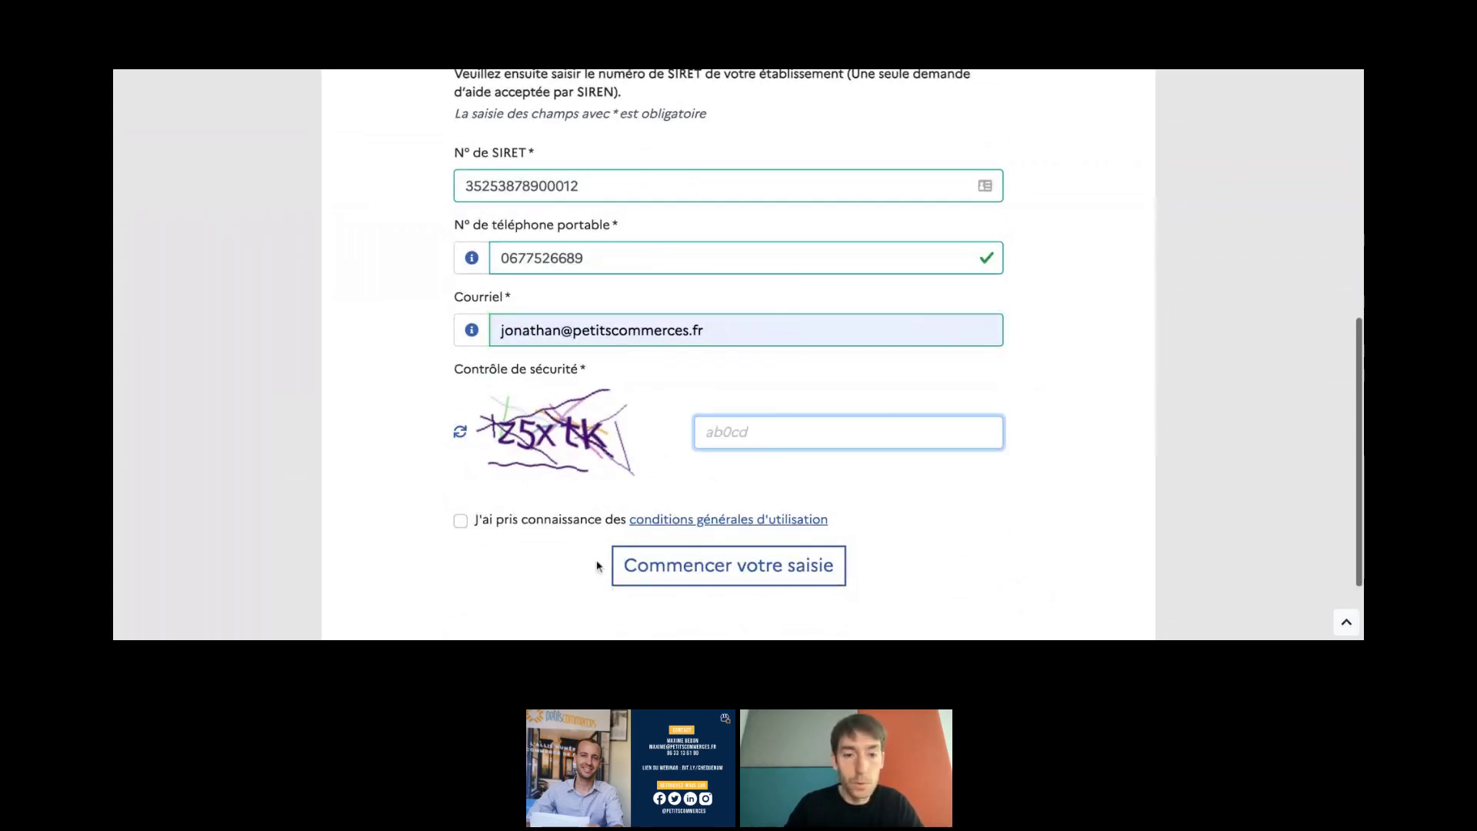
text(z5xtk)
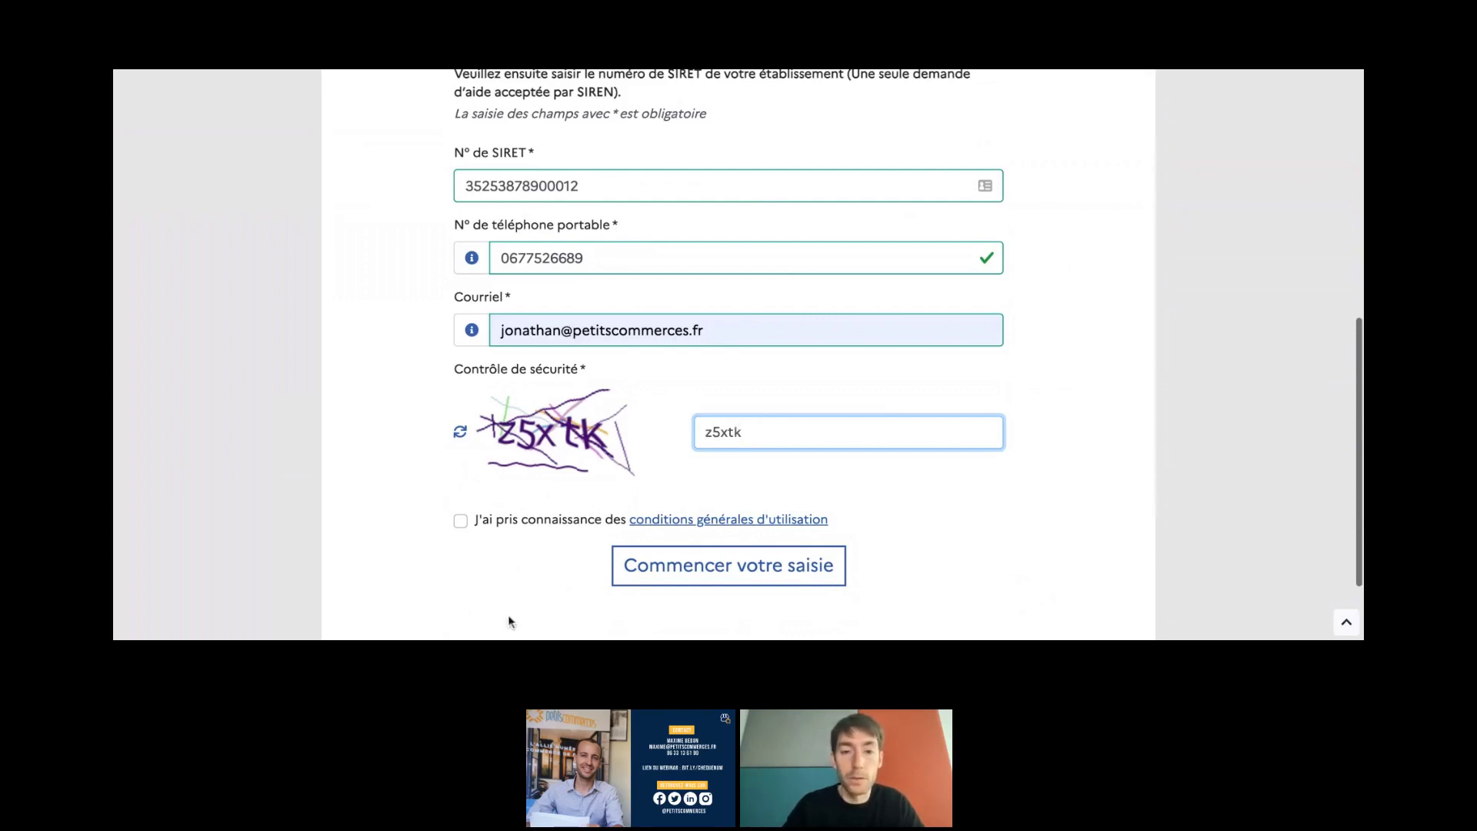
click(539, 525)
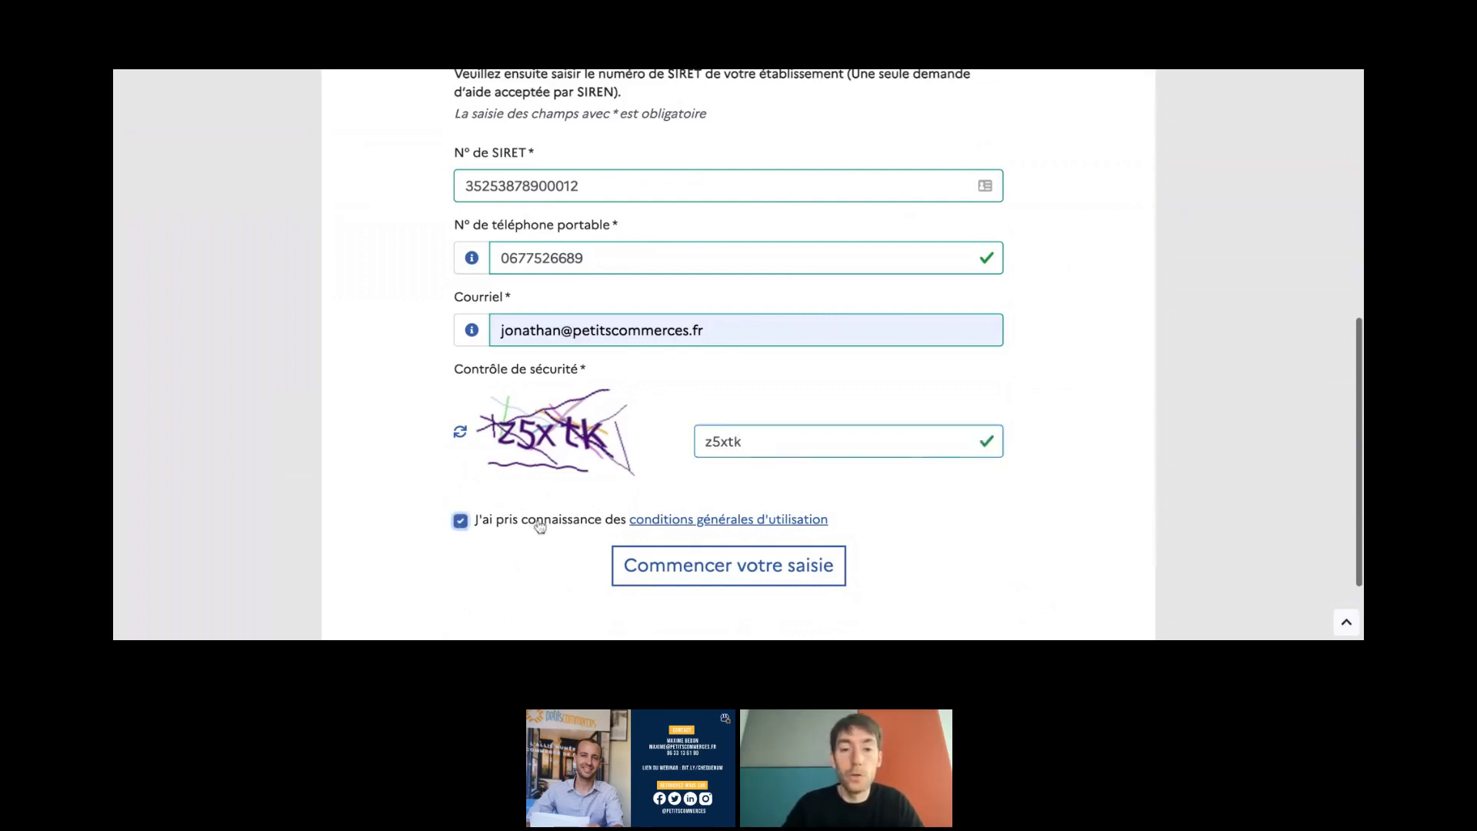
click(676, 583)
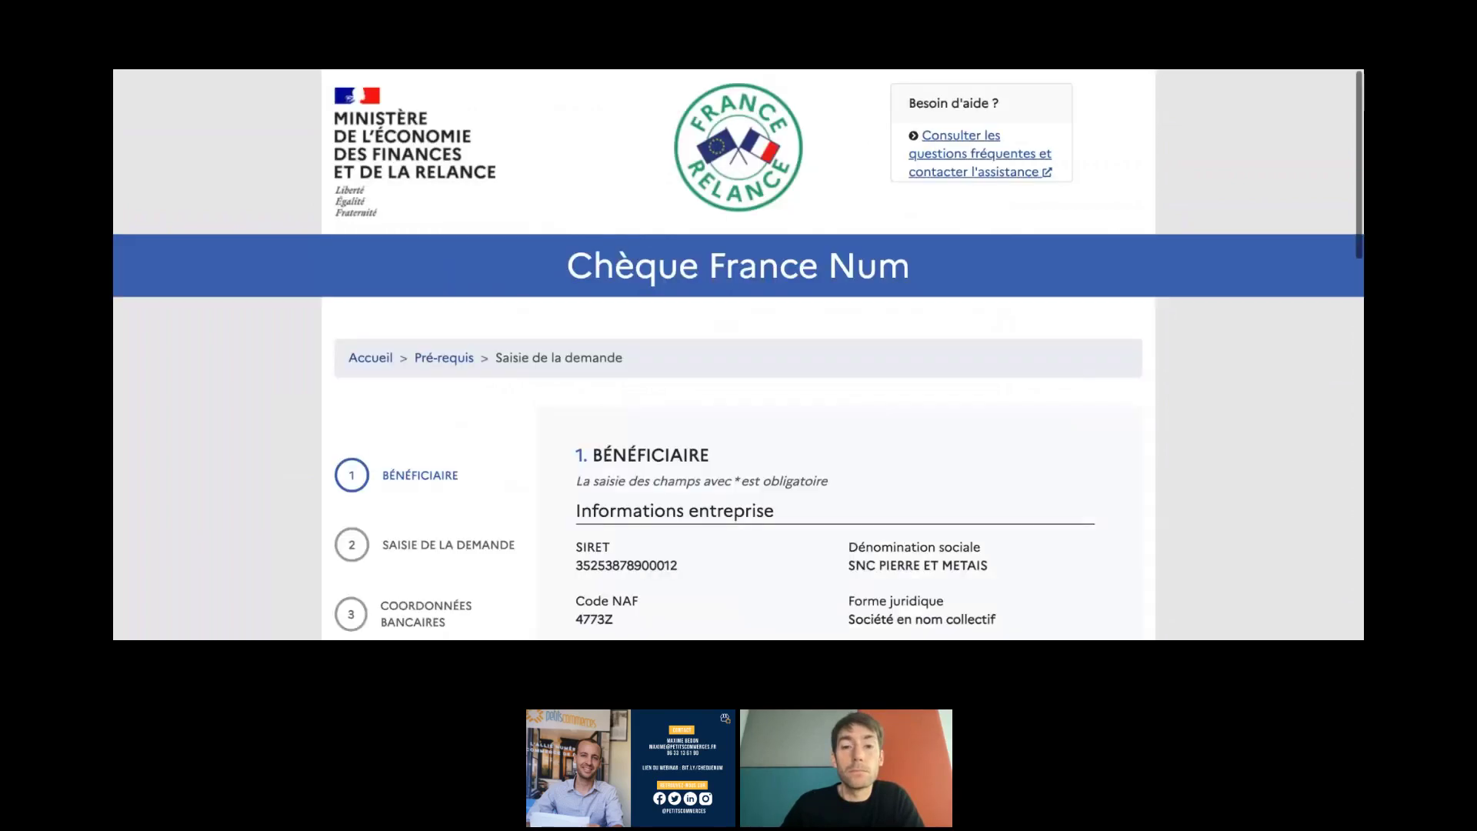
- Enter 200000 in Chiffre d'affaires annuel so it validates as 200000.00 €
scroll(496, 355, down, 3)
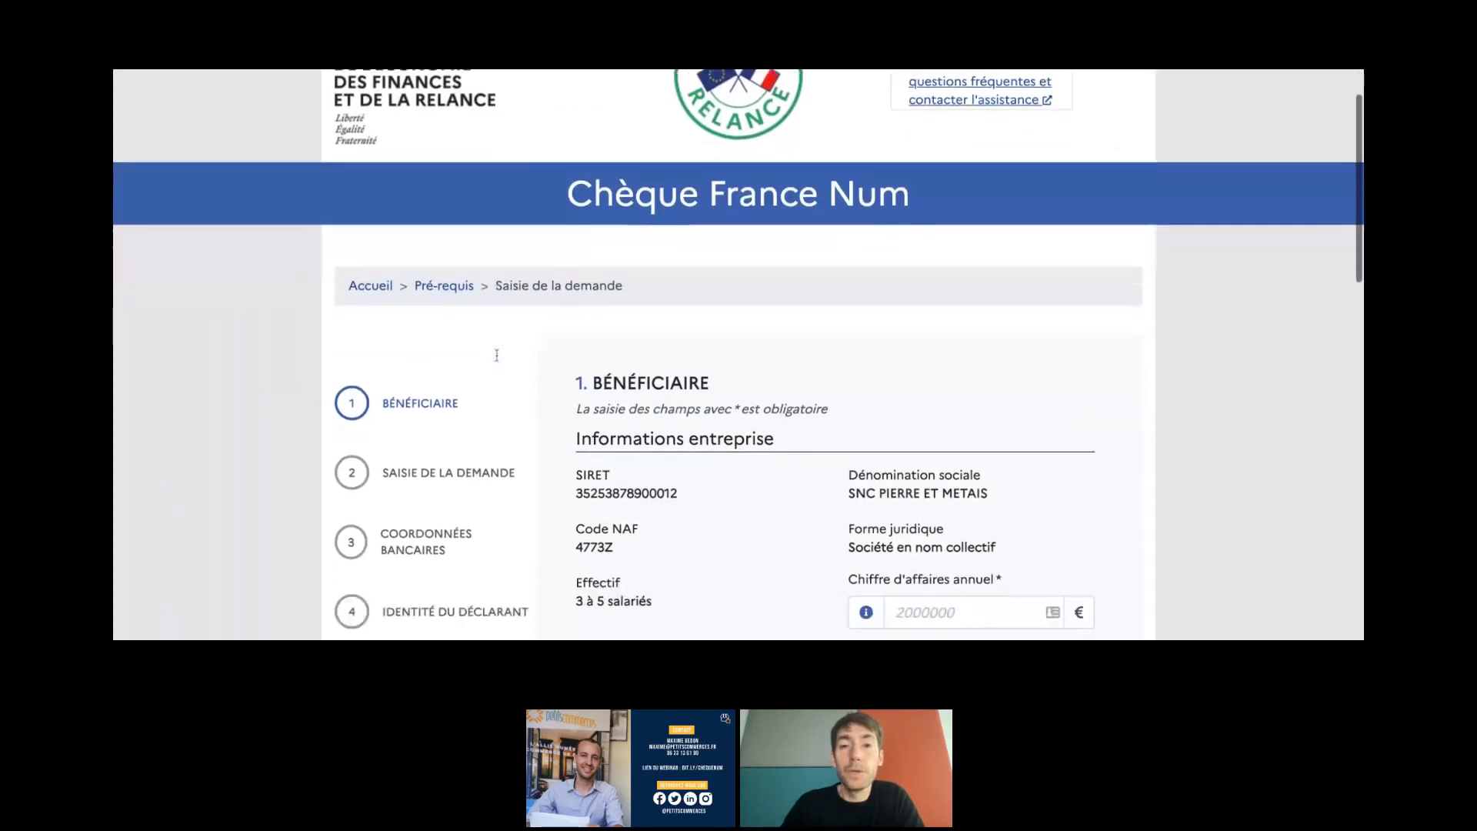
scroll(496, 354, down, 3)
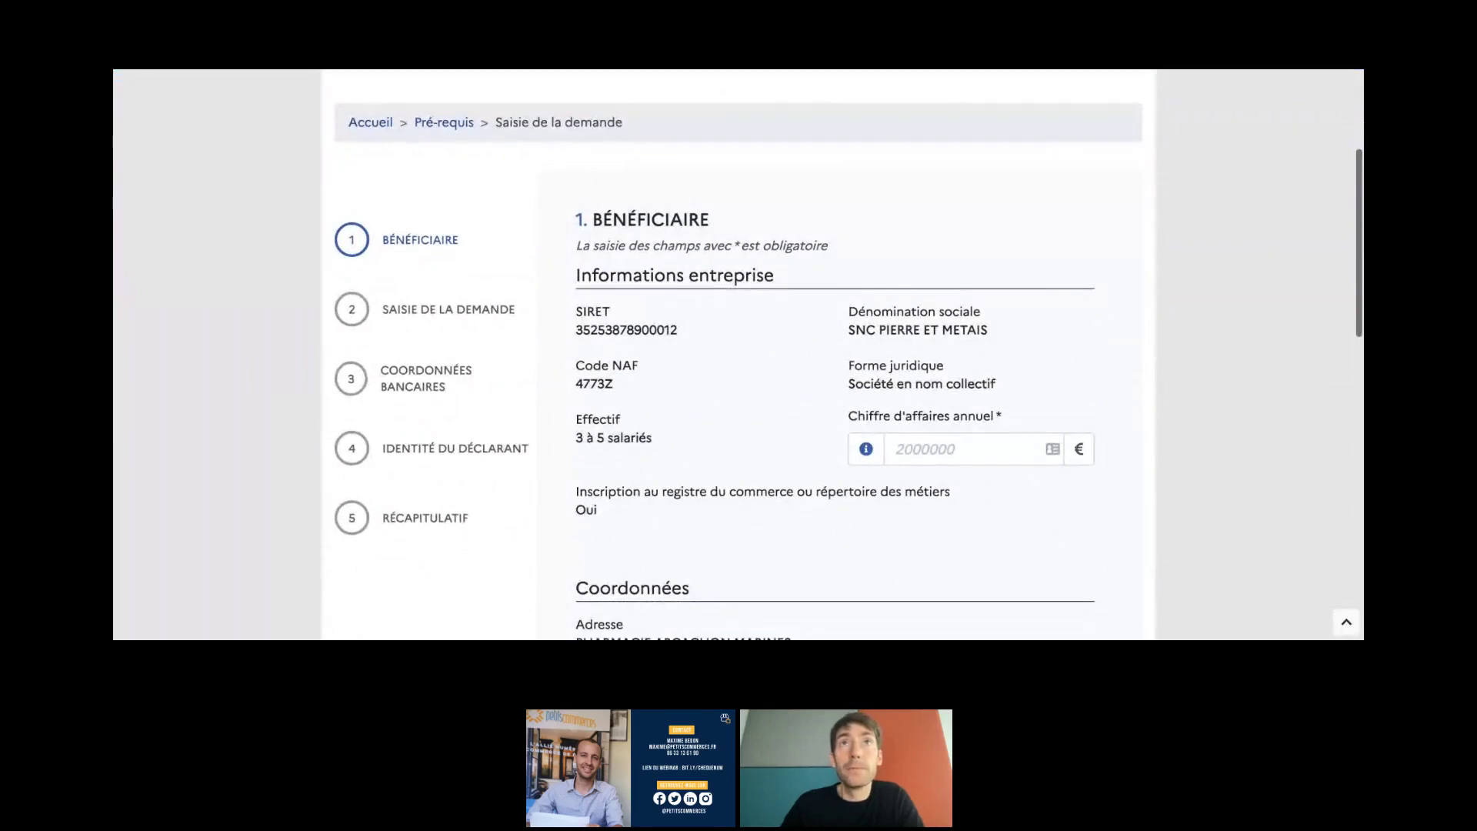
scroll(739, 354, down, 1)
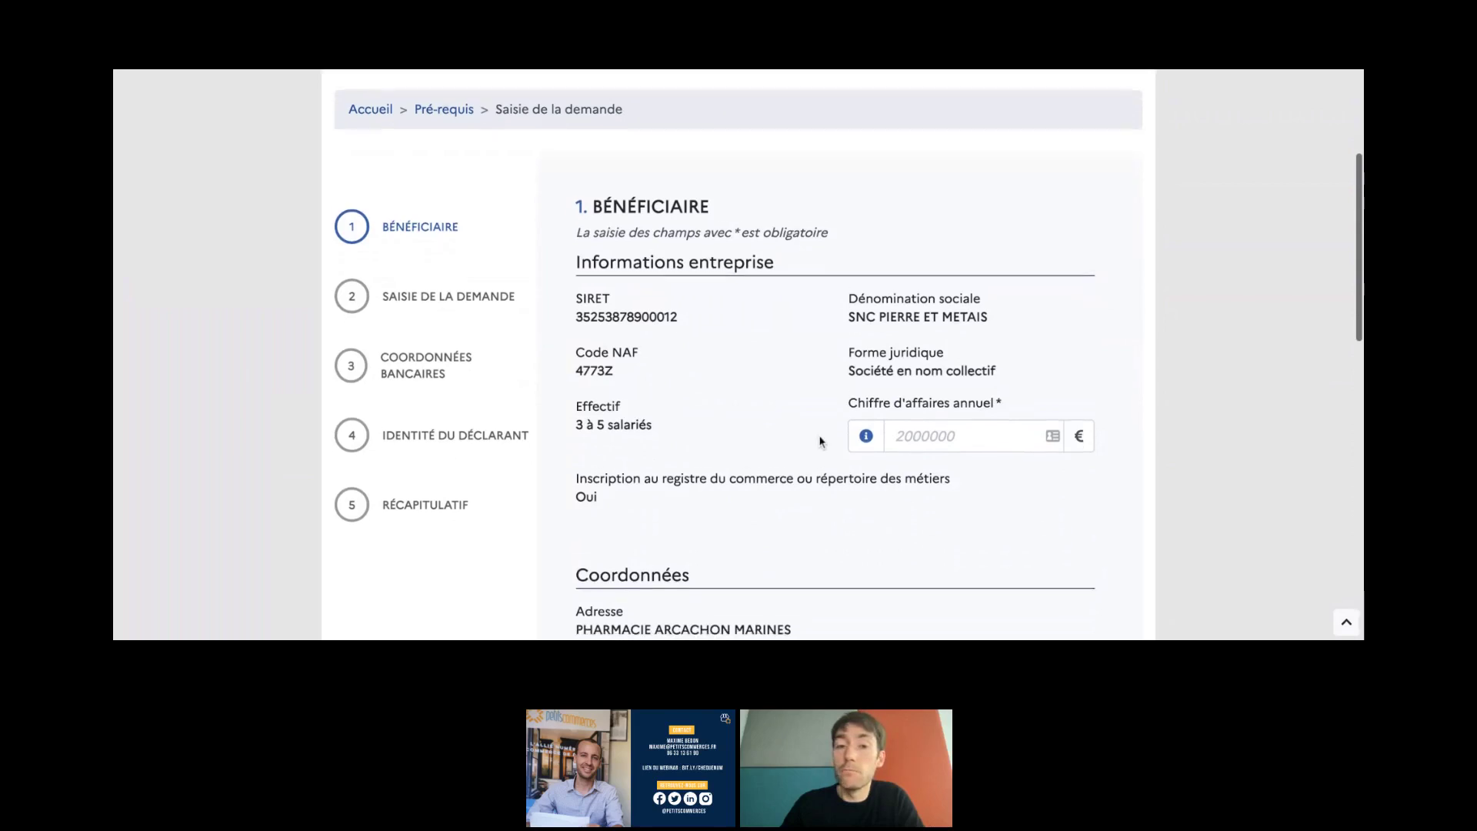
scroll(824, 445, down, 1)
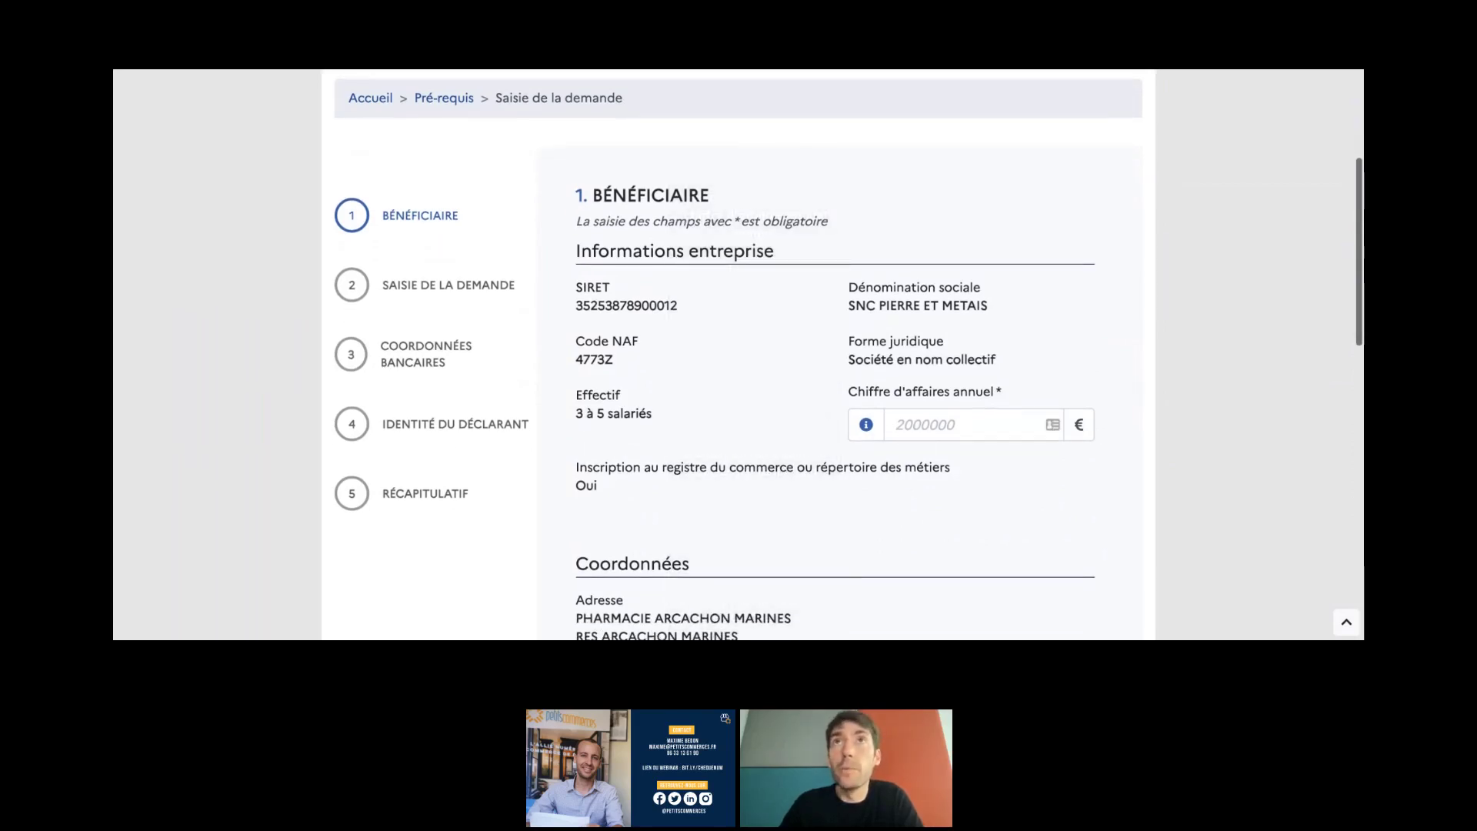
scroll(840, 400, down, 1)
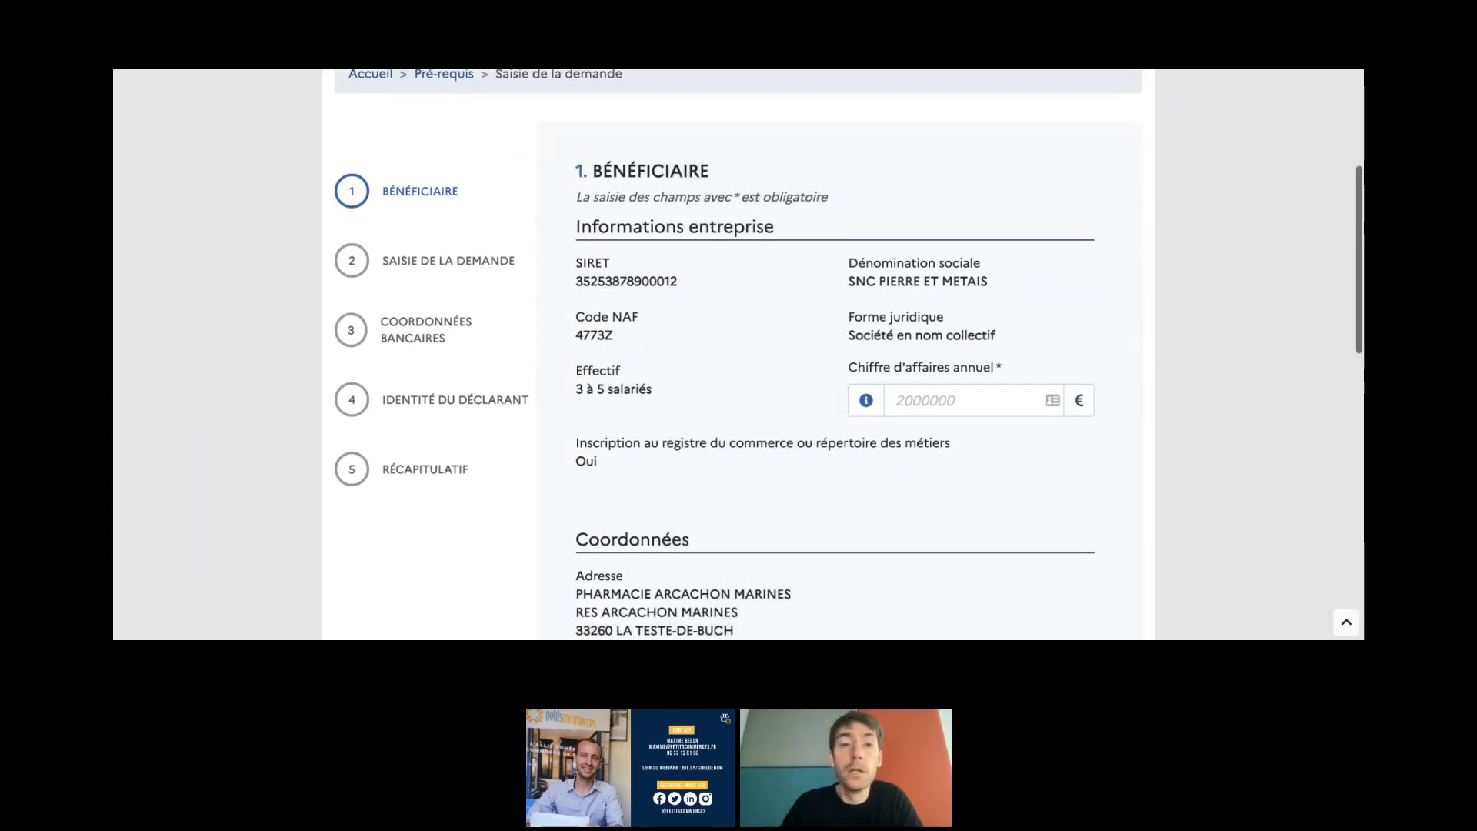
click(932, 404)
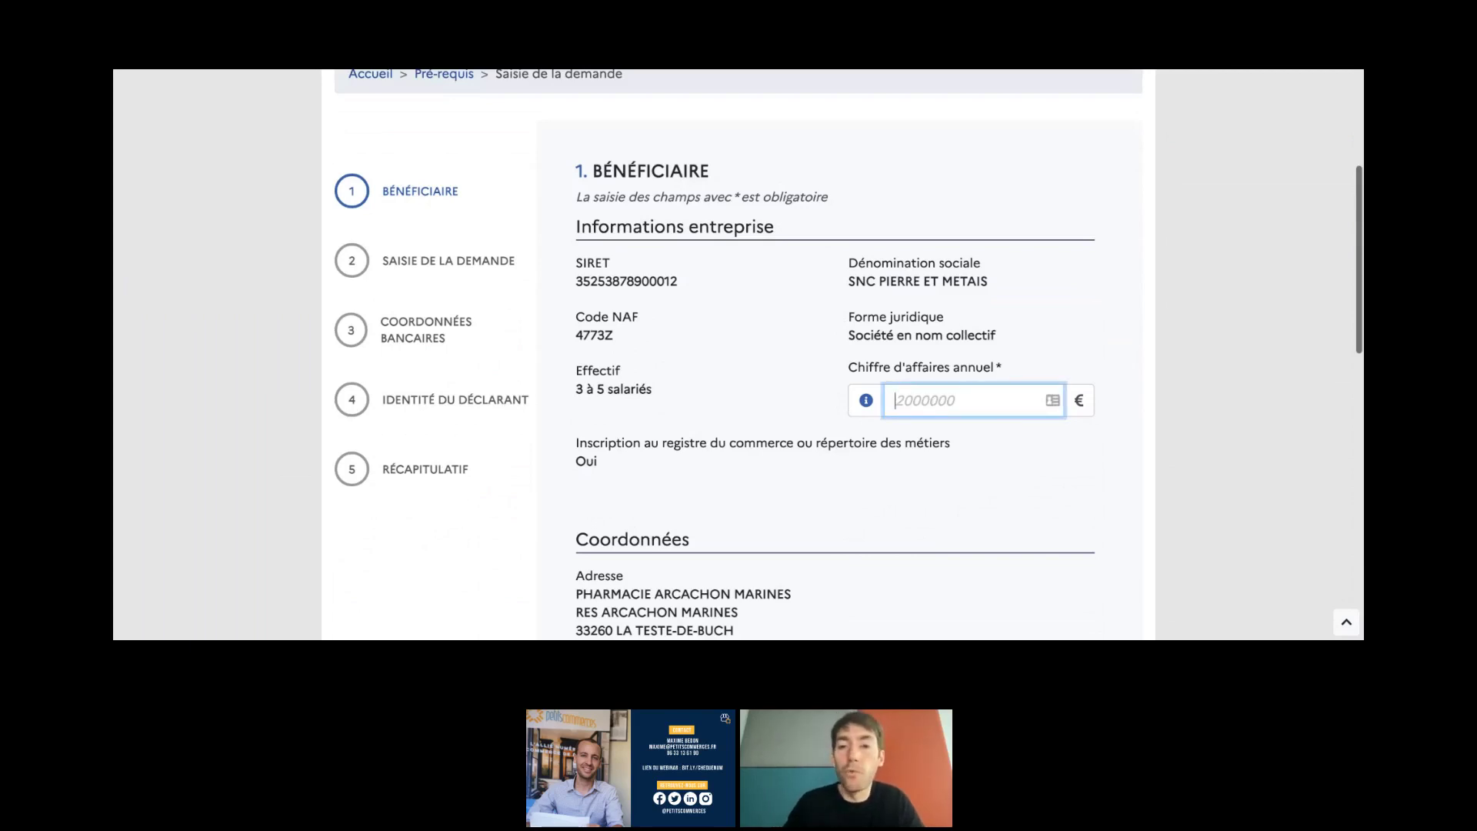
text(2000)
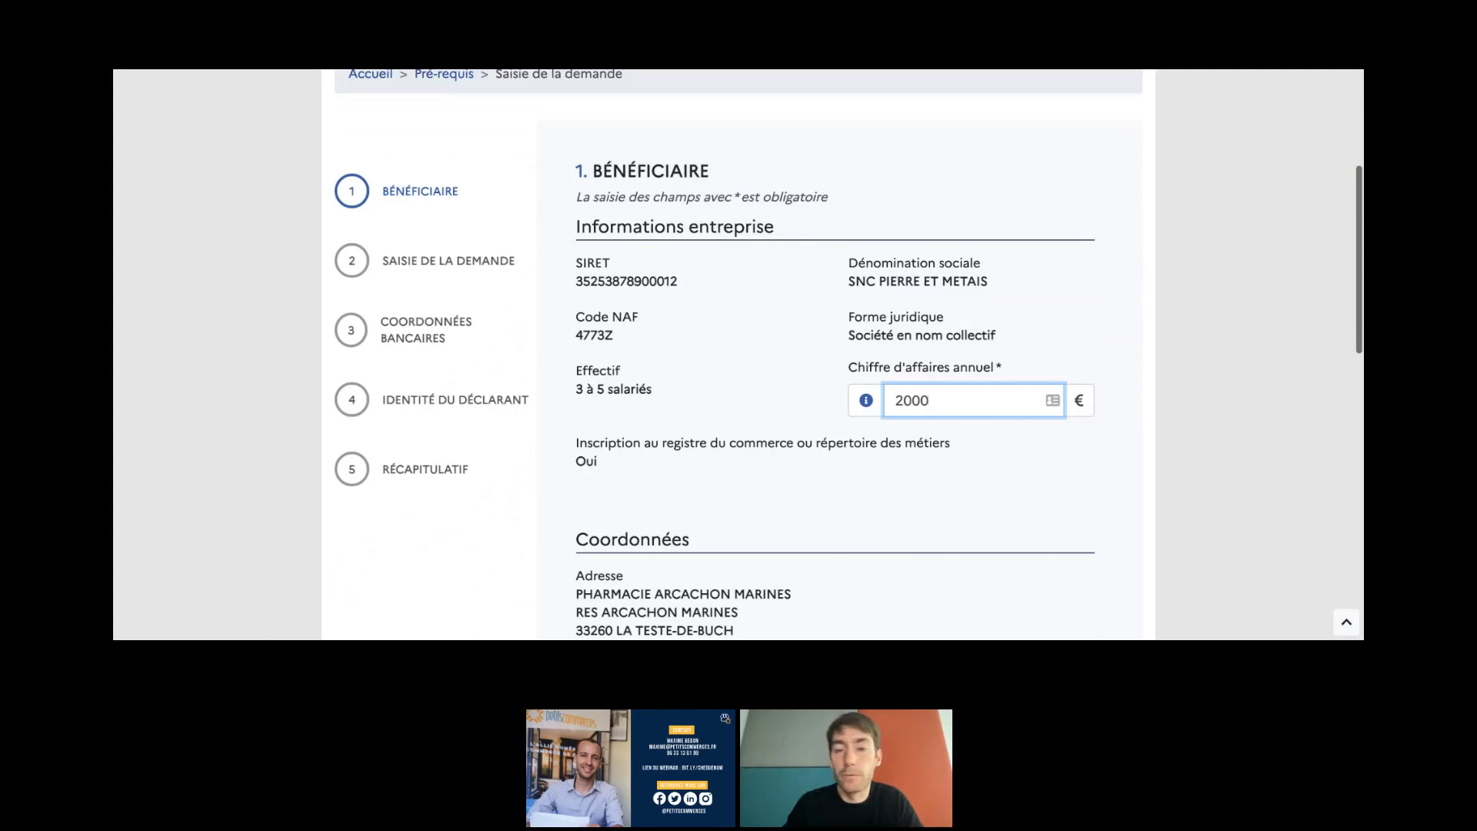
text(00)
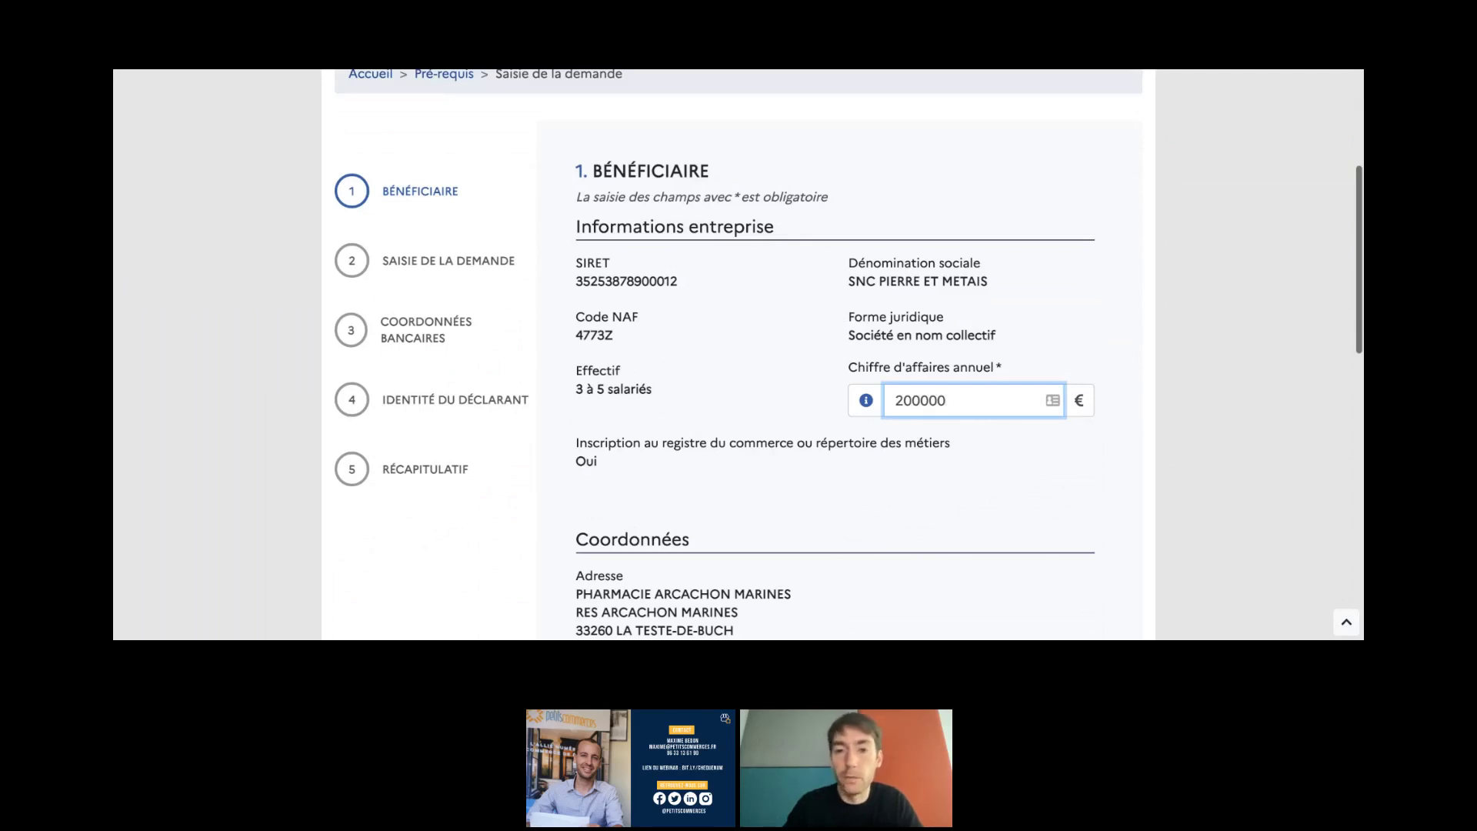
click(909, 494)
scroll(910, 494, down, 4)
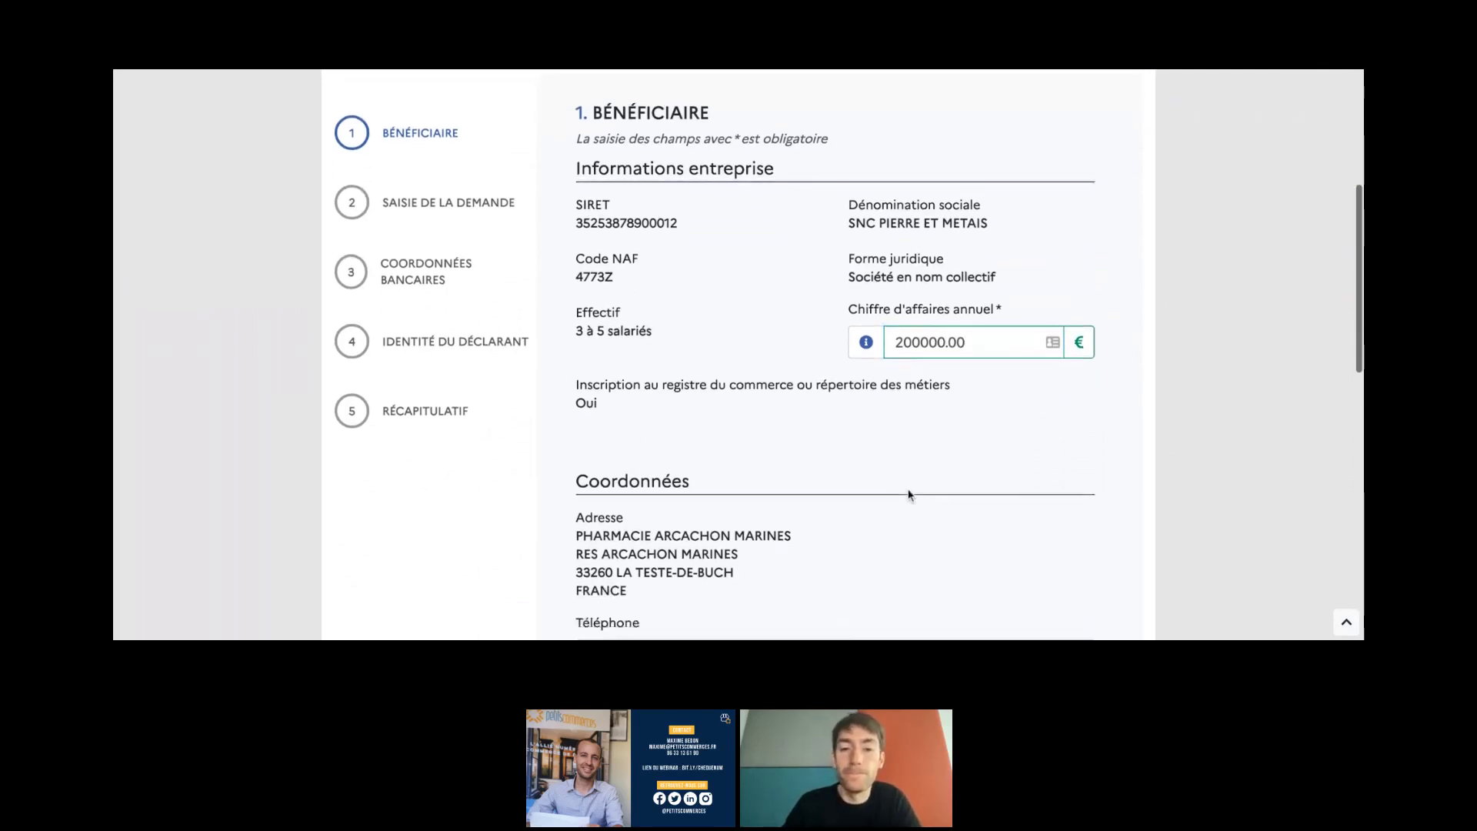
- Choose Monsieur as civility and enter the representative's birth and usage surnames
scroll(650, 459, down, 1)
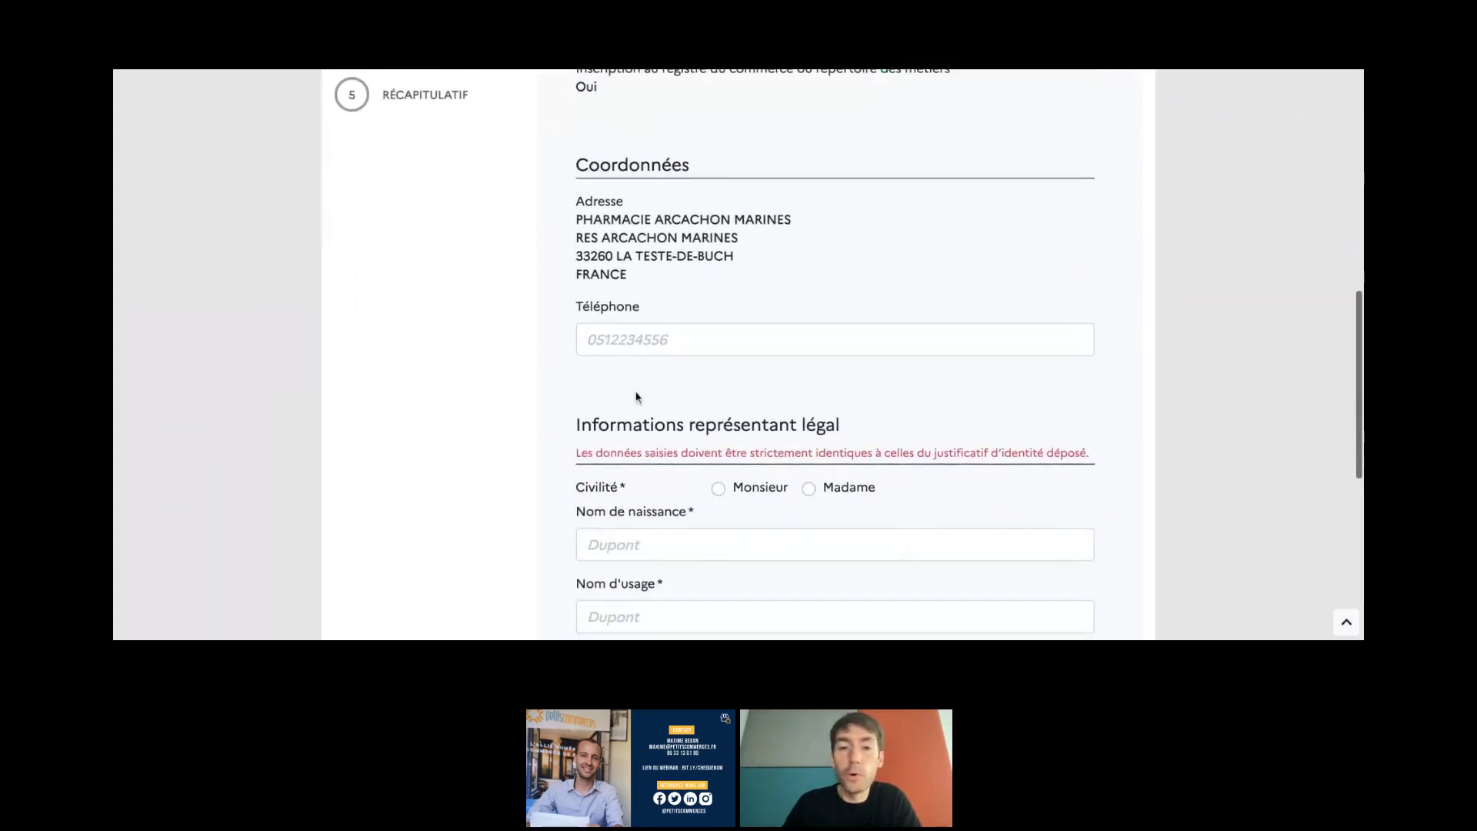
scroll(585, 415, down, 2)
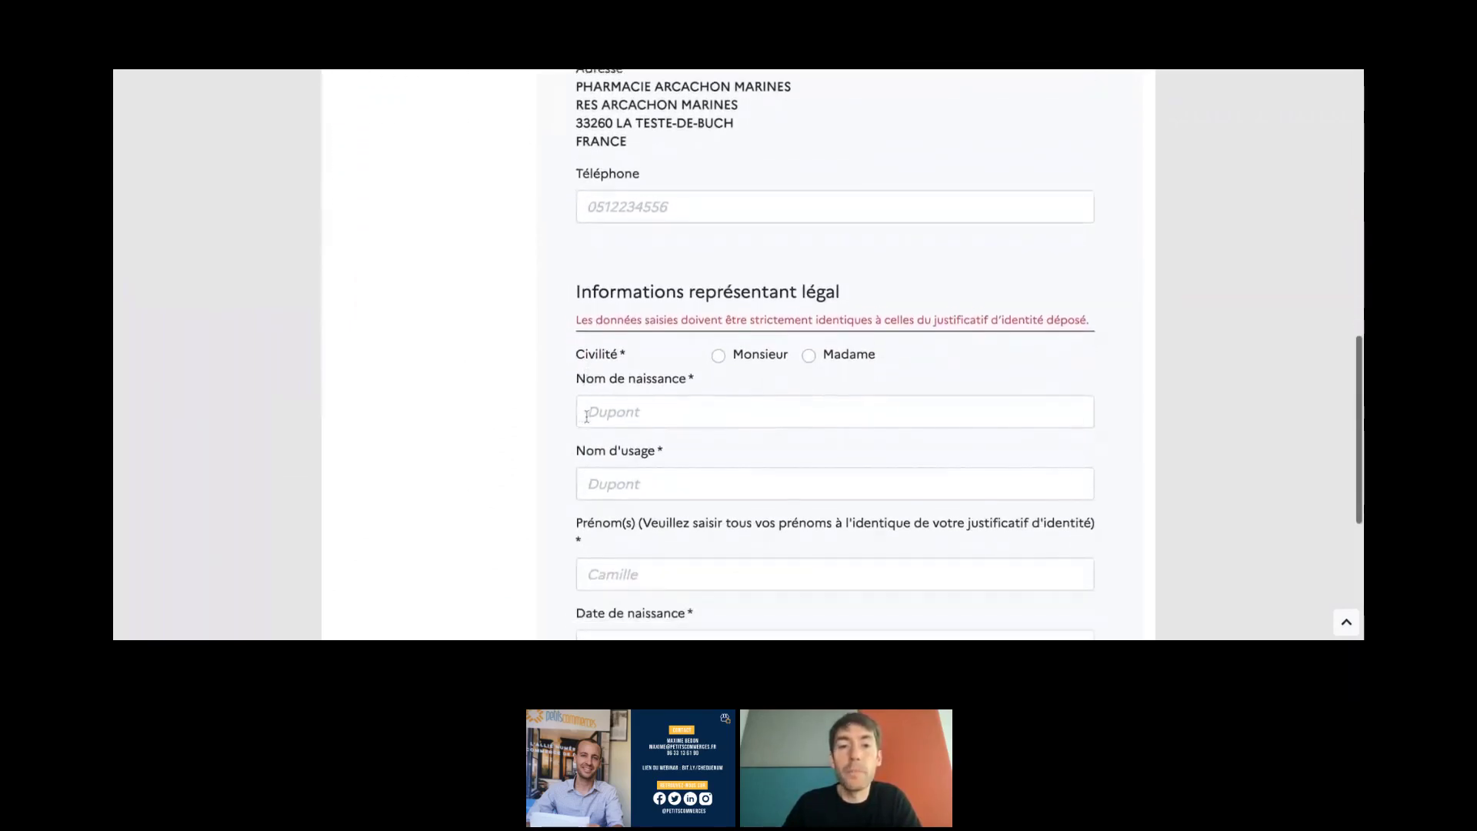
scroll(586, 416, down, 1)
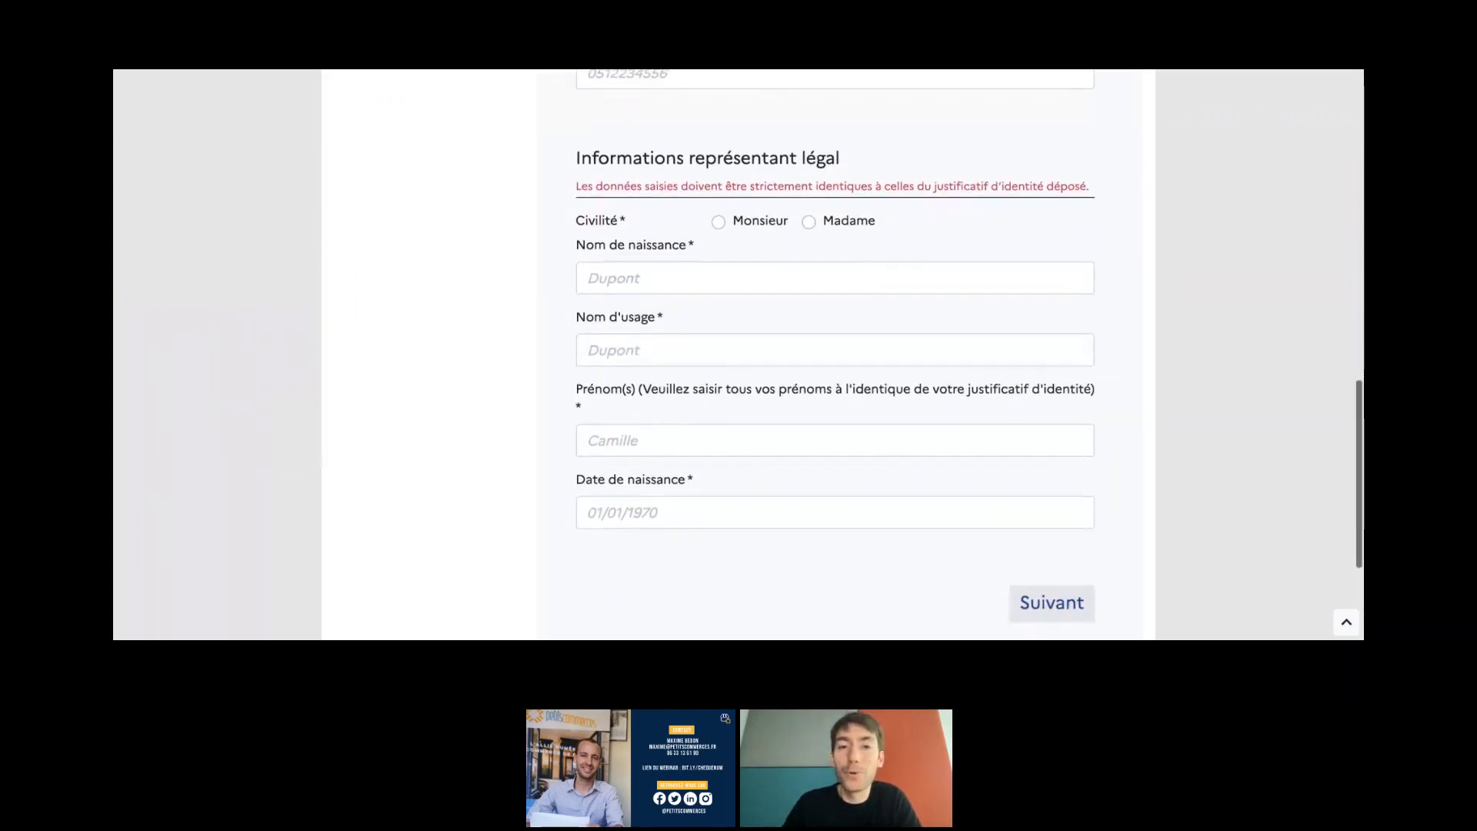
click(720, 223)
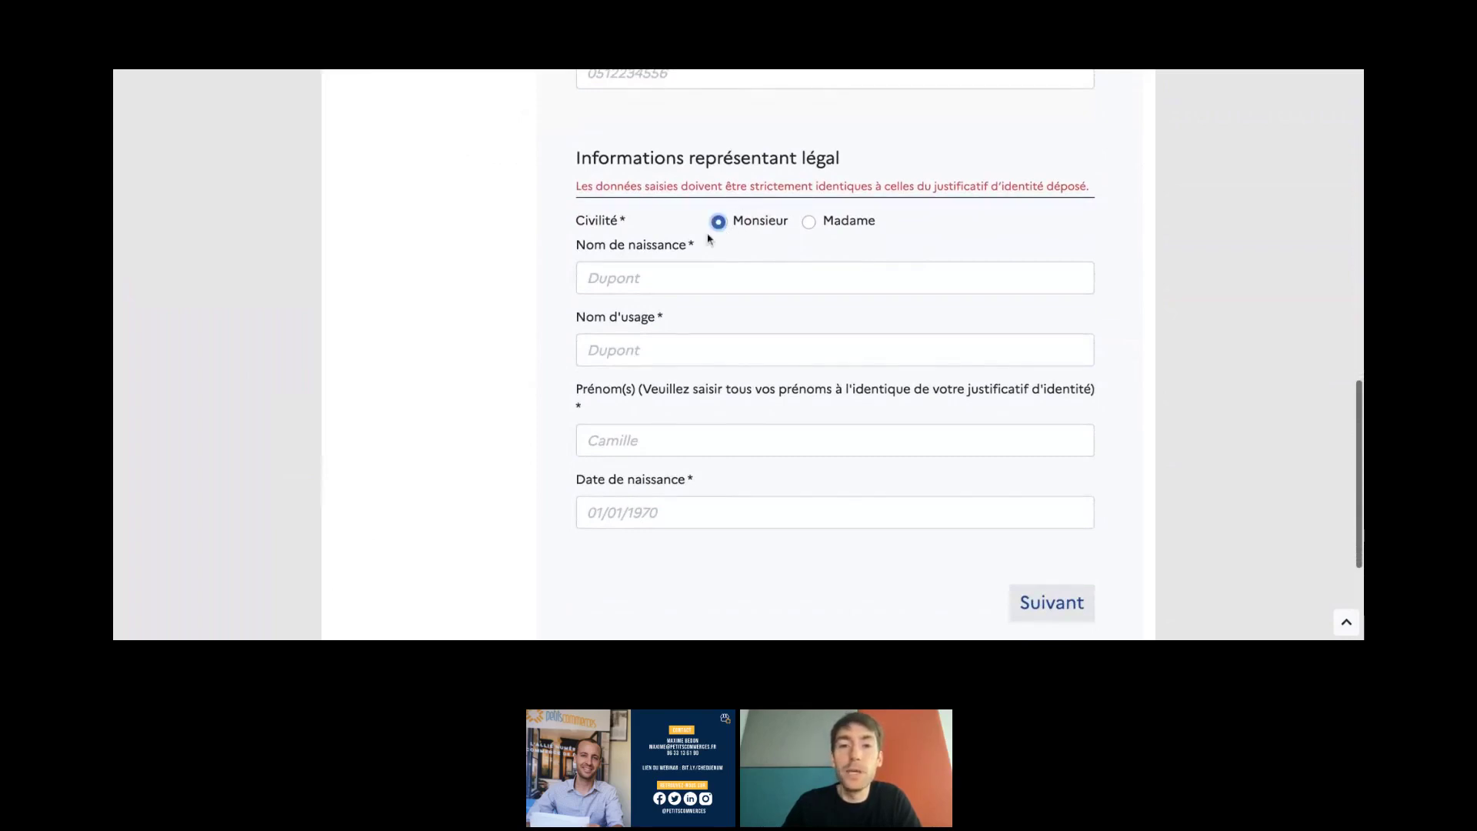
click(665, 271)
scroll(534, 292, down, 1)
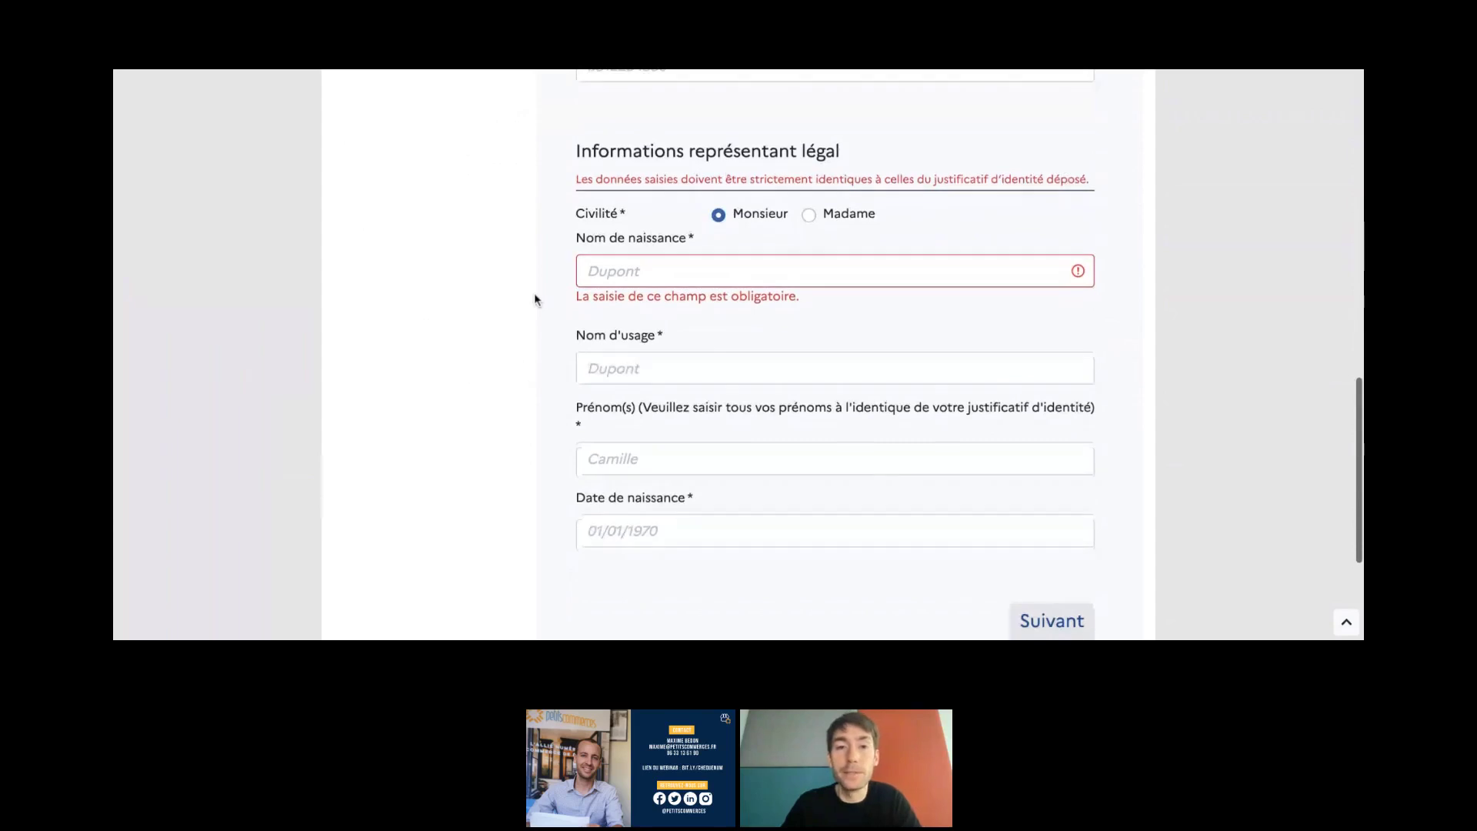
click(611, 257)
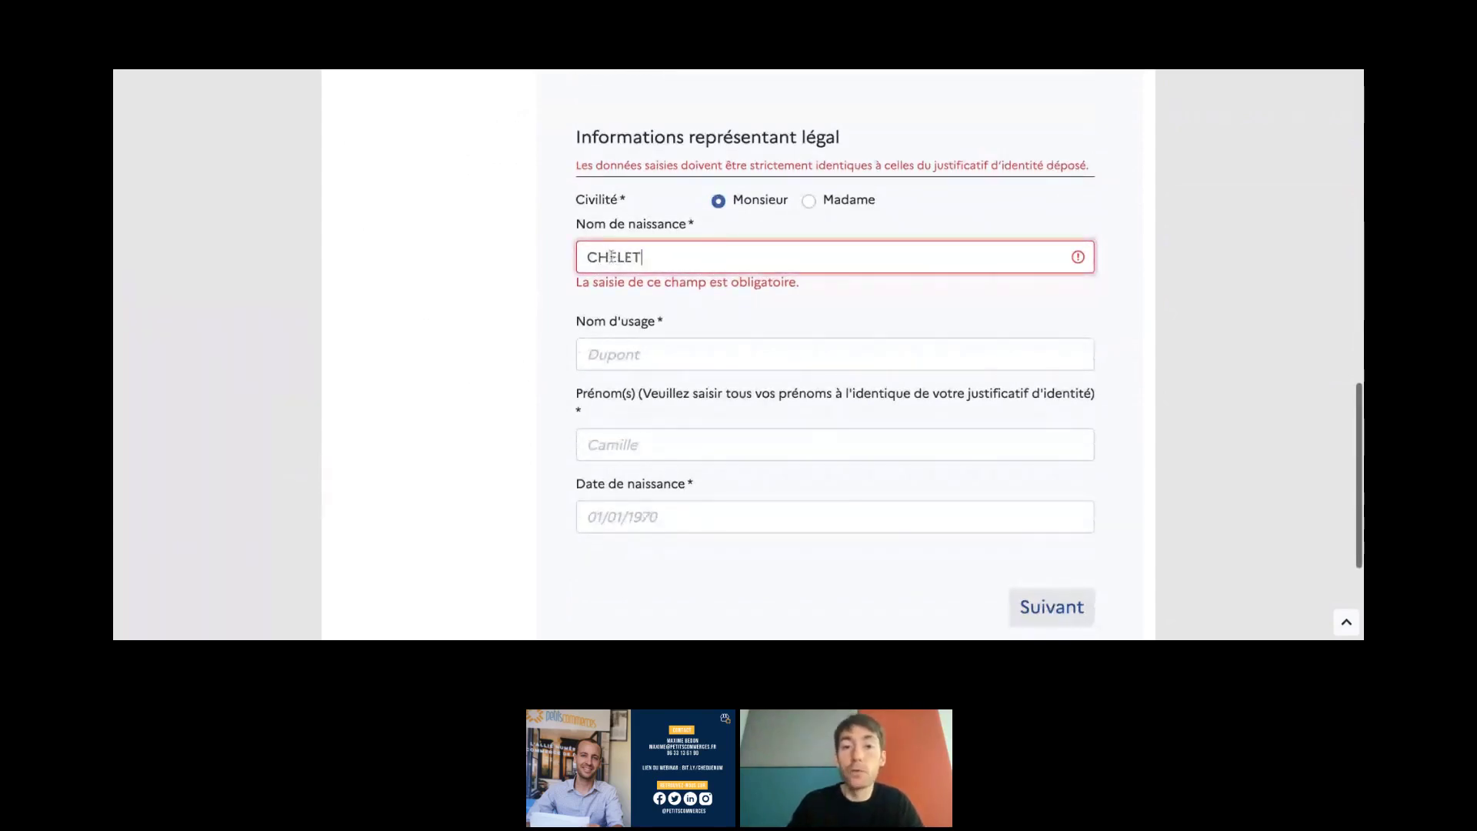
click(601, 364)
click(555, 356)
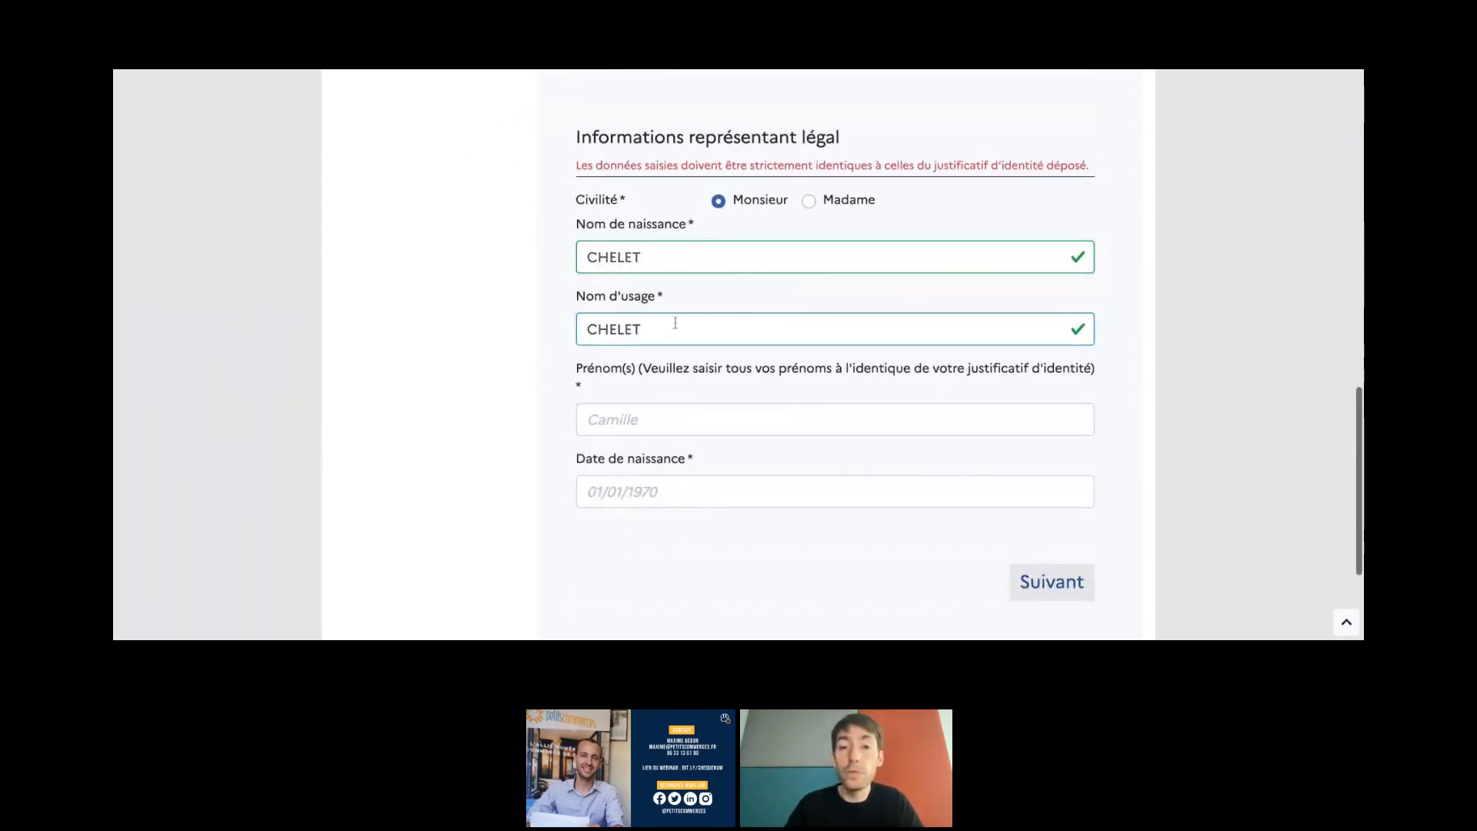
- Enter the representative's first names
scroll(558, 373, down, 1)
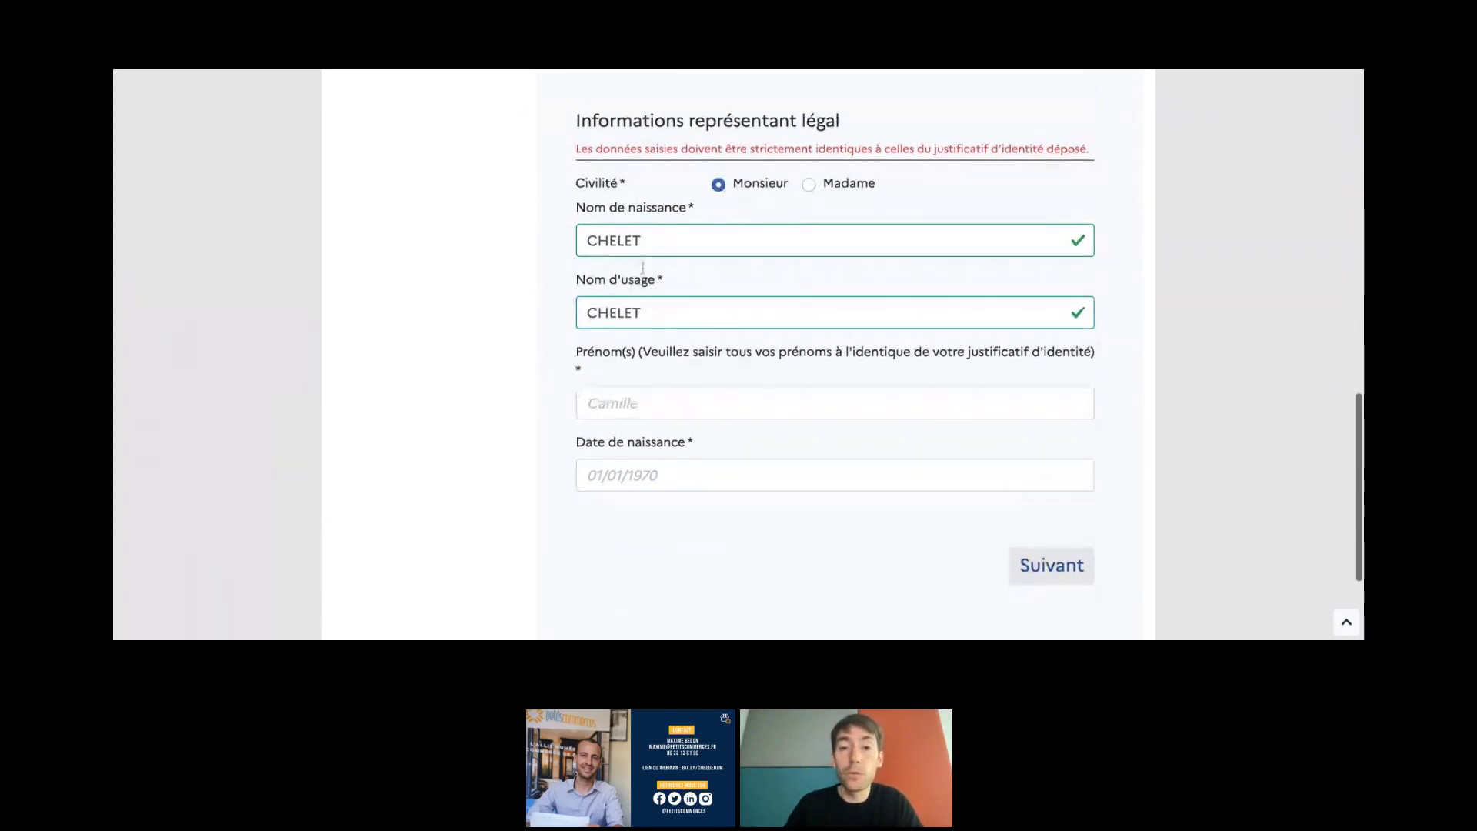
scroll(617, 369, down, 1)
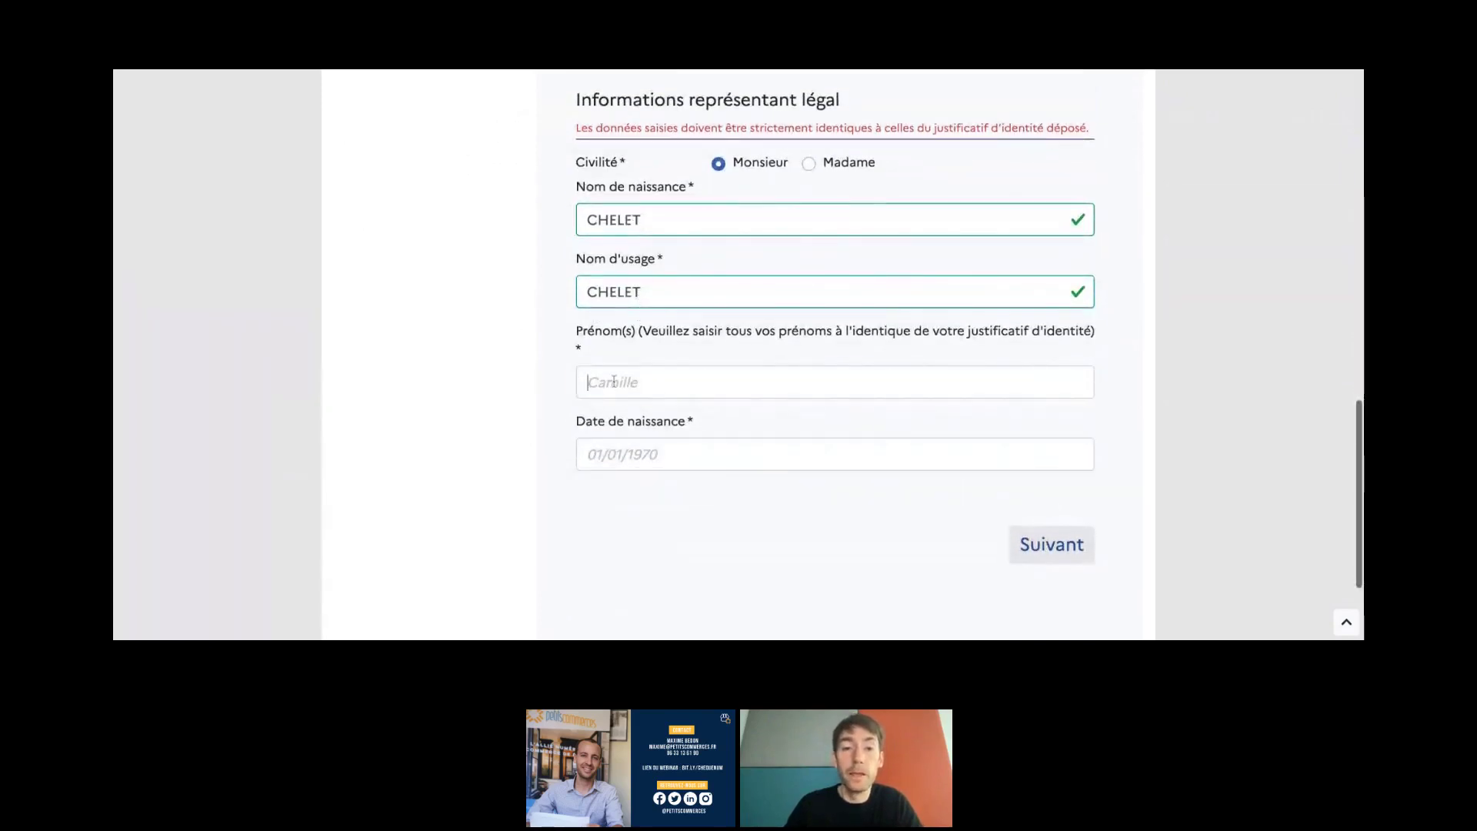
click(615, 374)
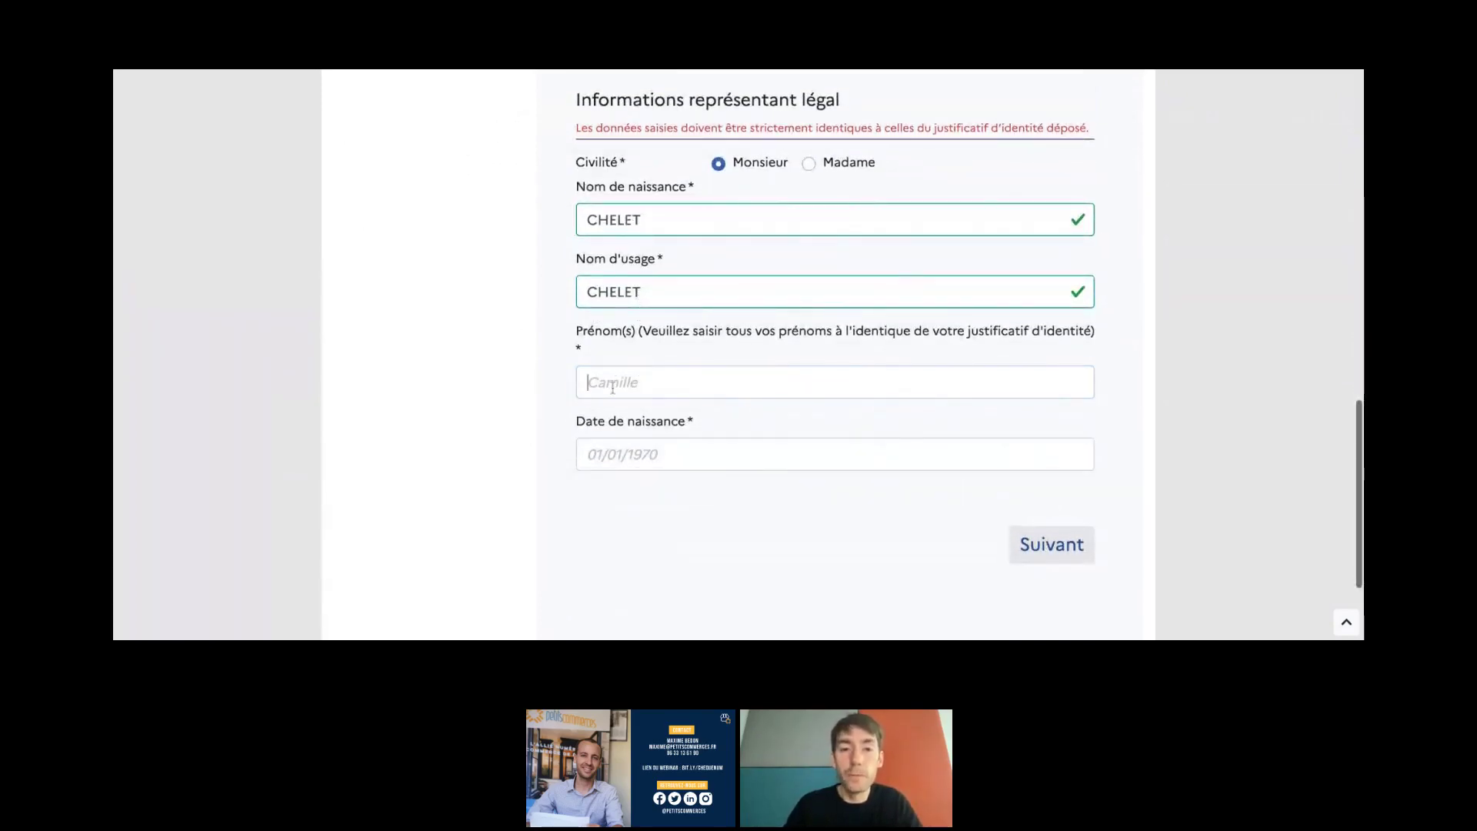
click(614, 375)
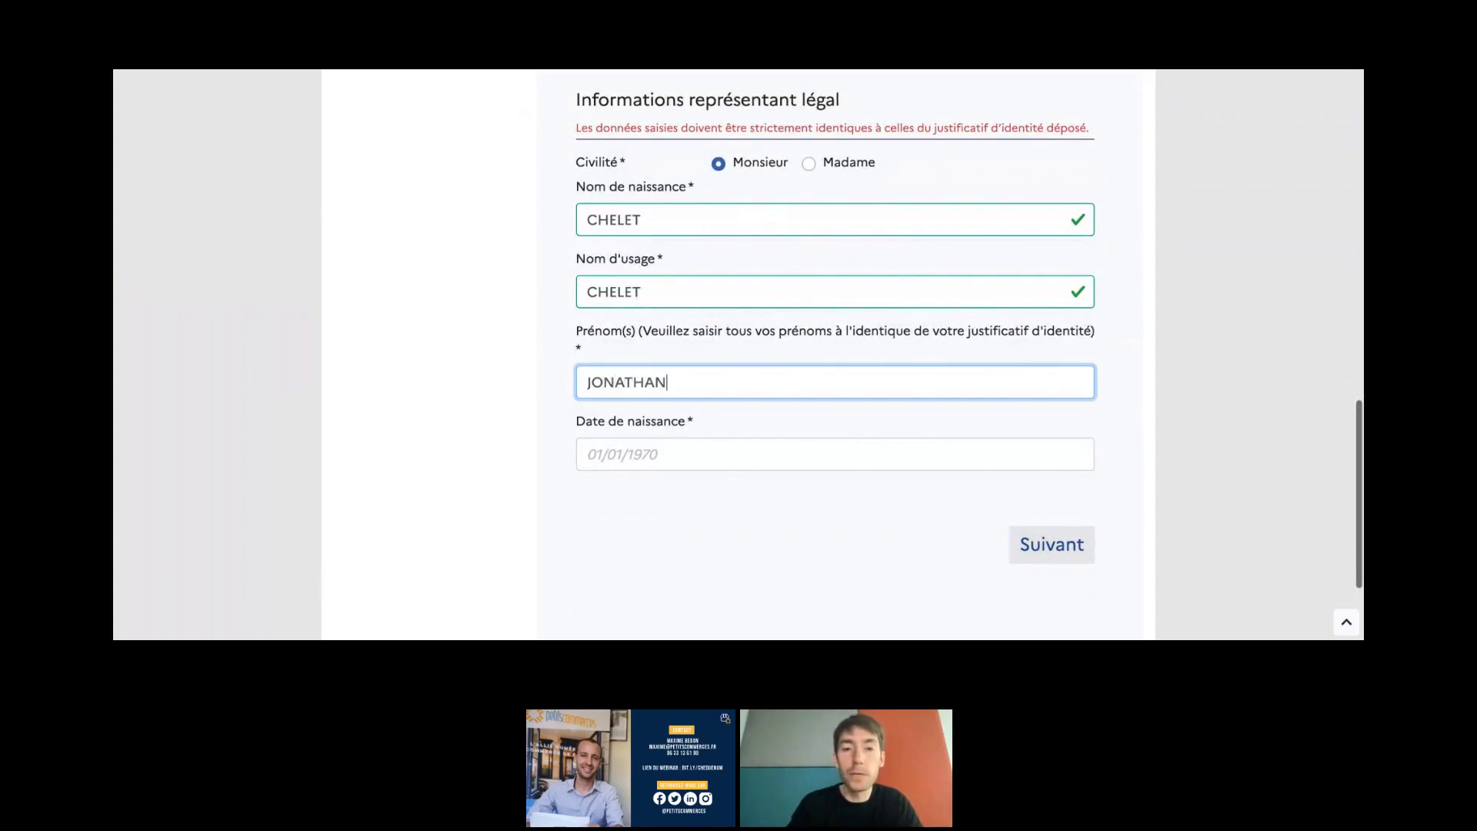
click(524, 397)
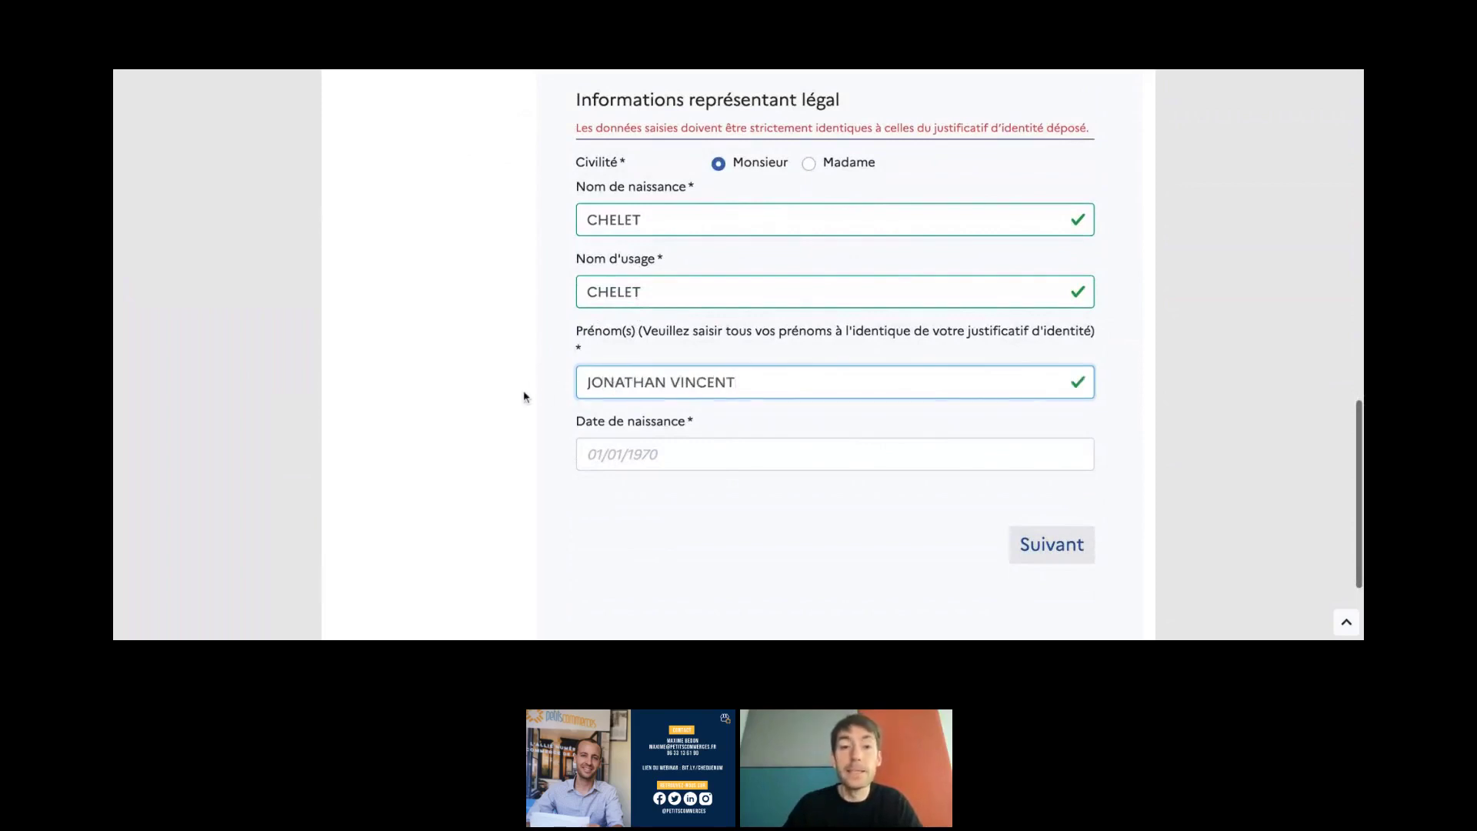
double_click(607, 293)
click(574, 314)
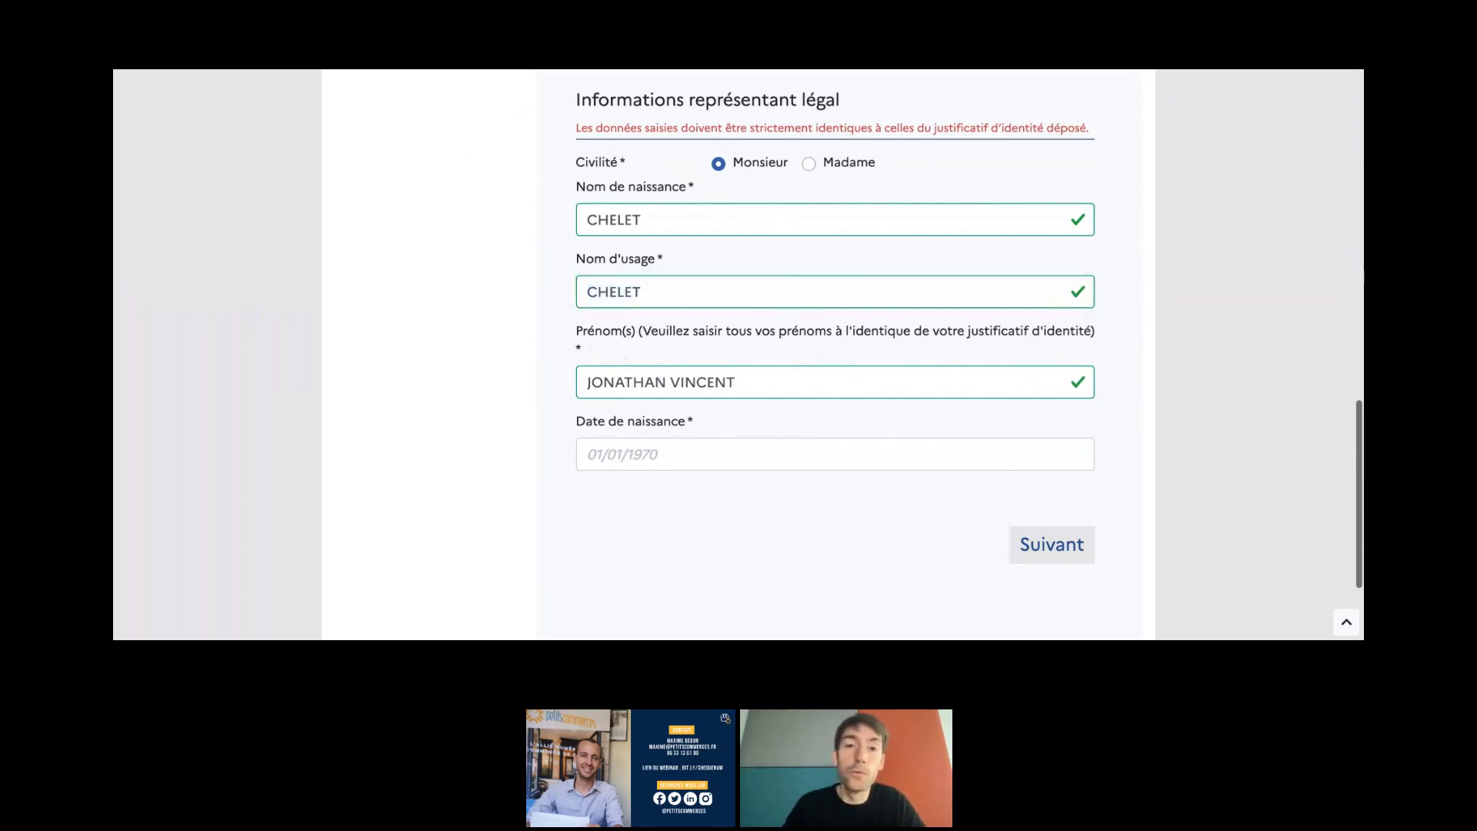
- Enter the representative's birth date and continue to step 2
click(602, 452)
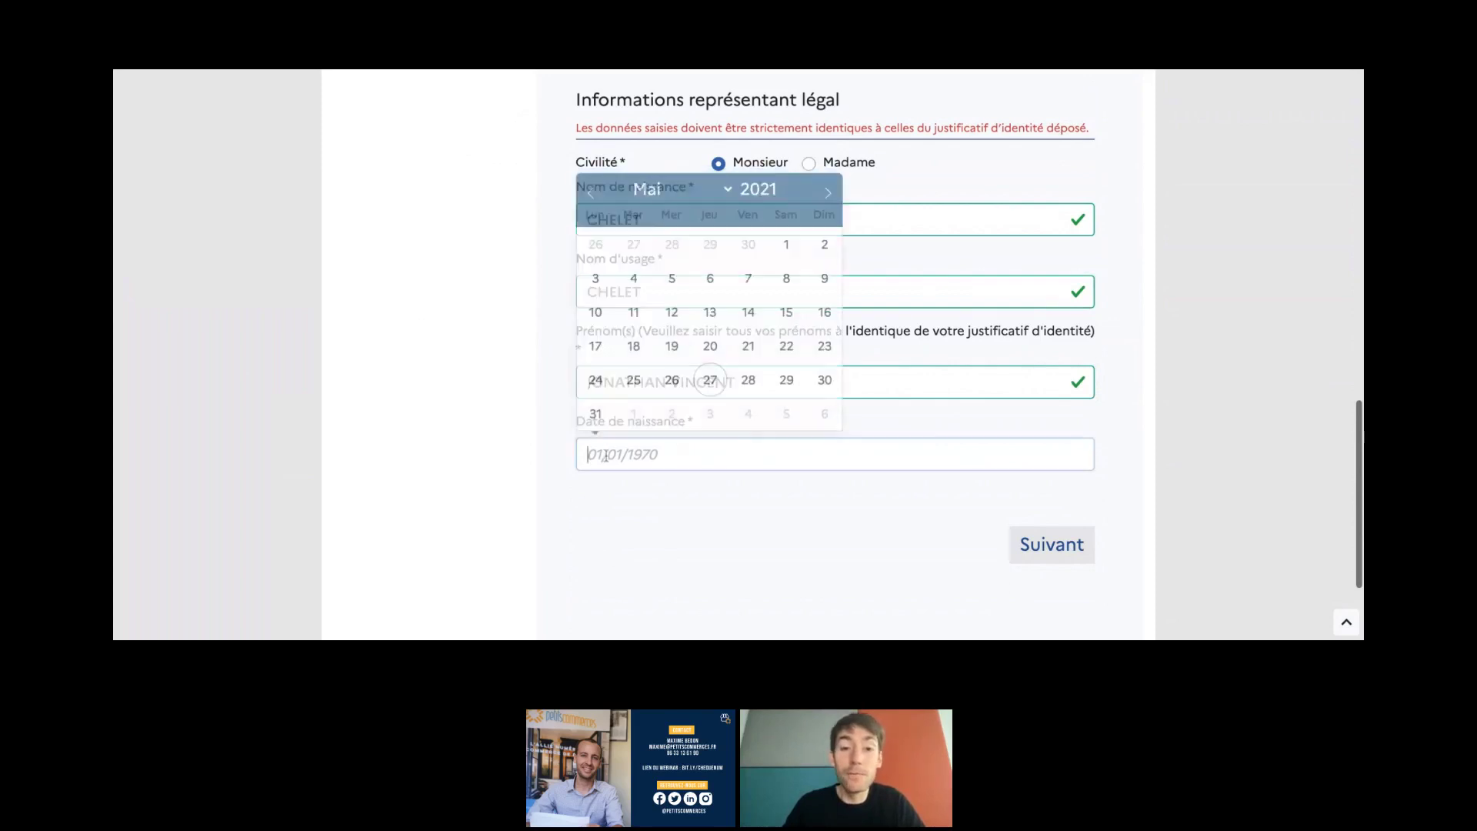
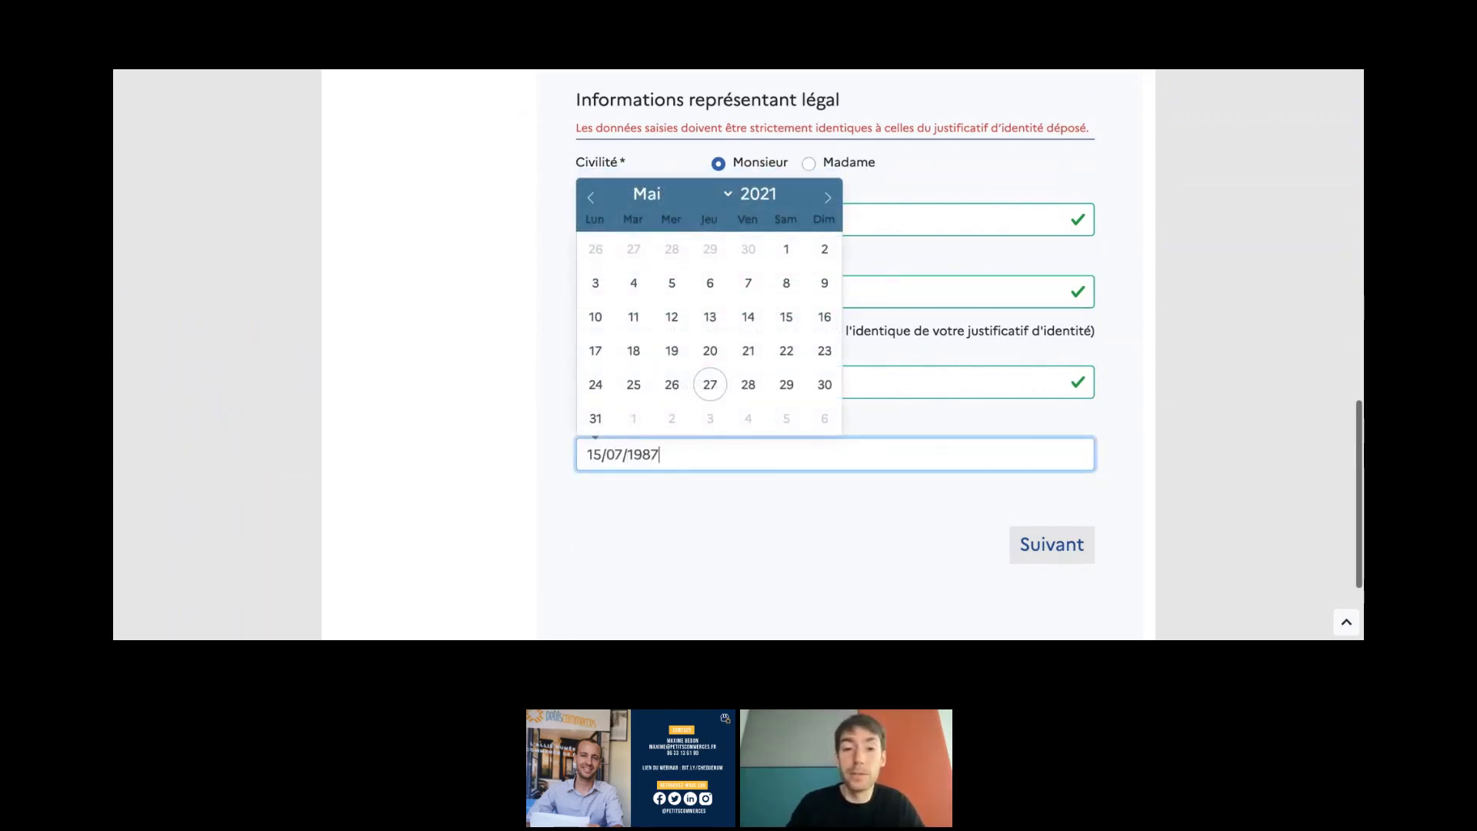
click(557, 605)
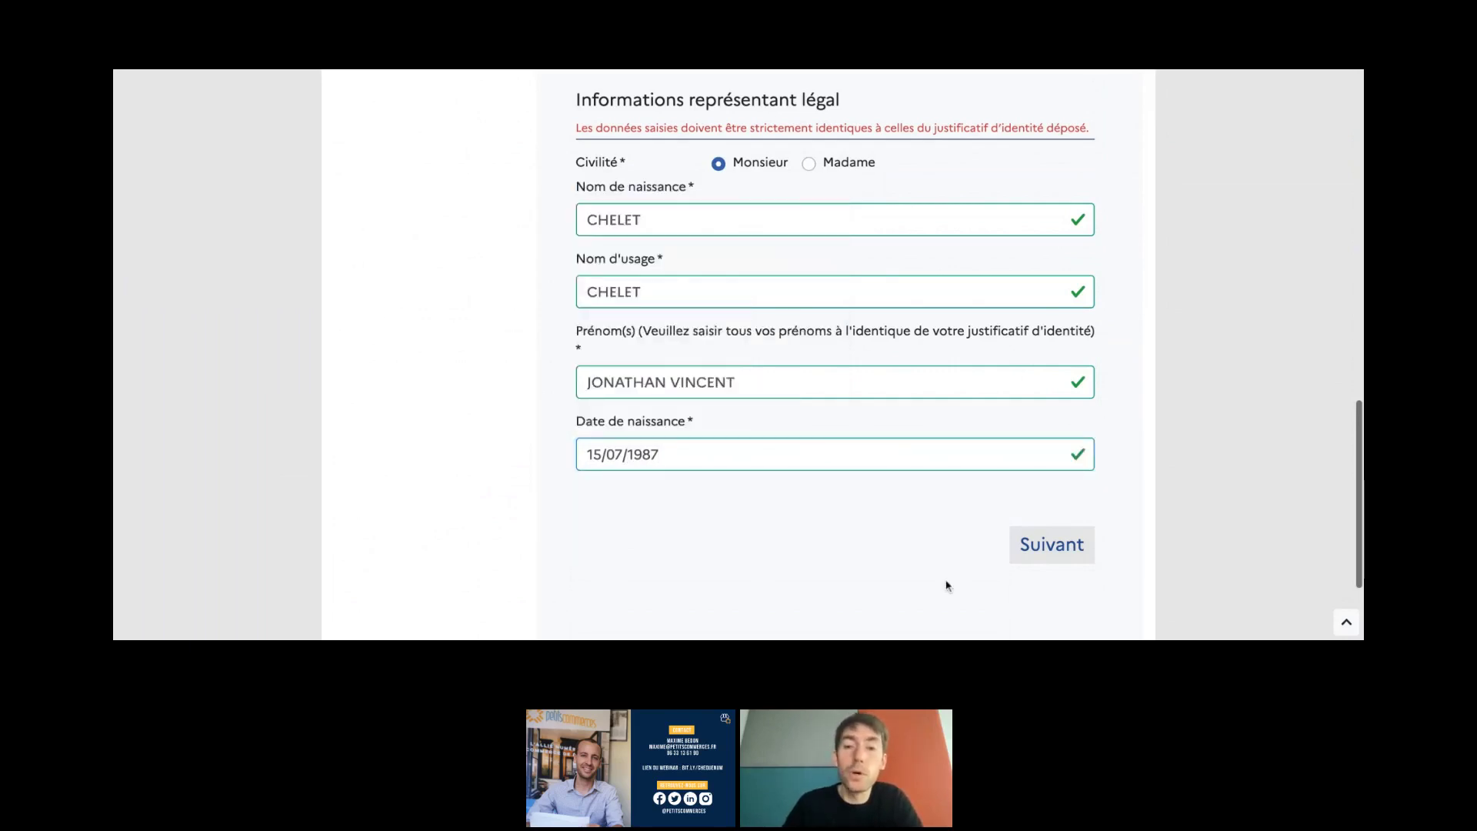
click(1054, 546)
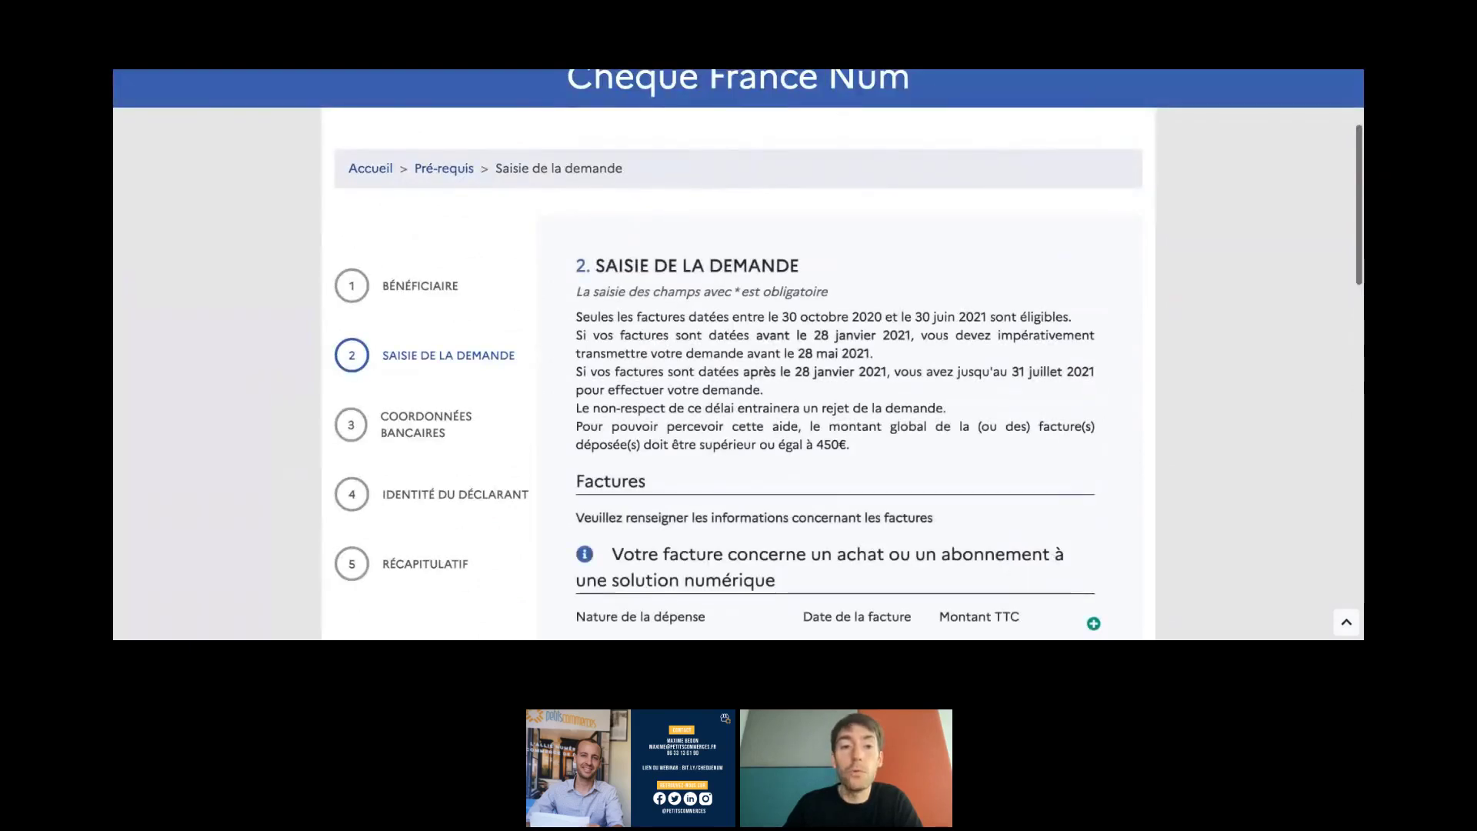
scroll(738, 354, down, 1)
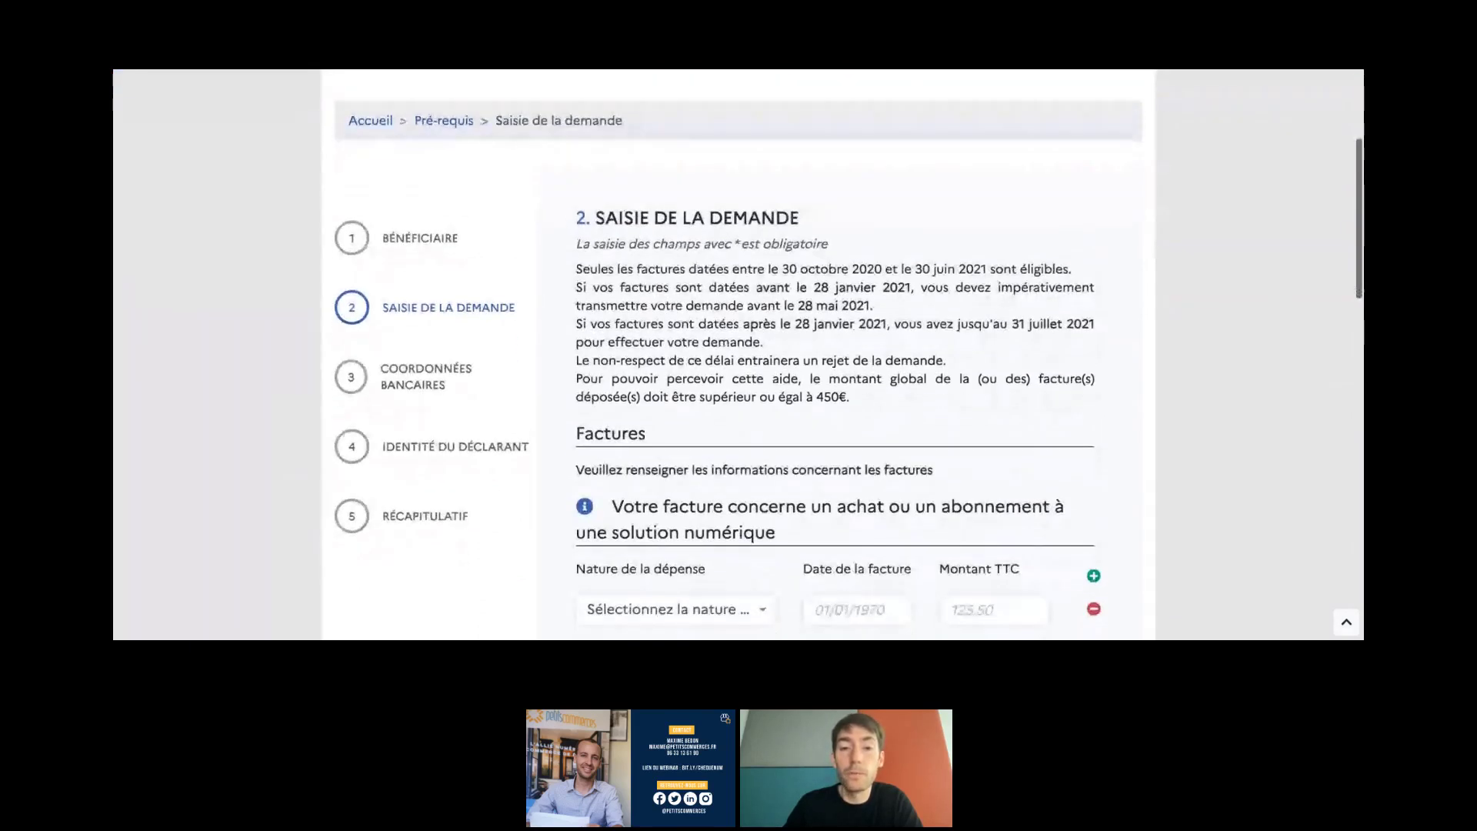
scroll(738, 354, down, 1)
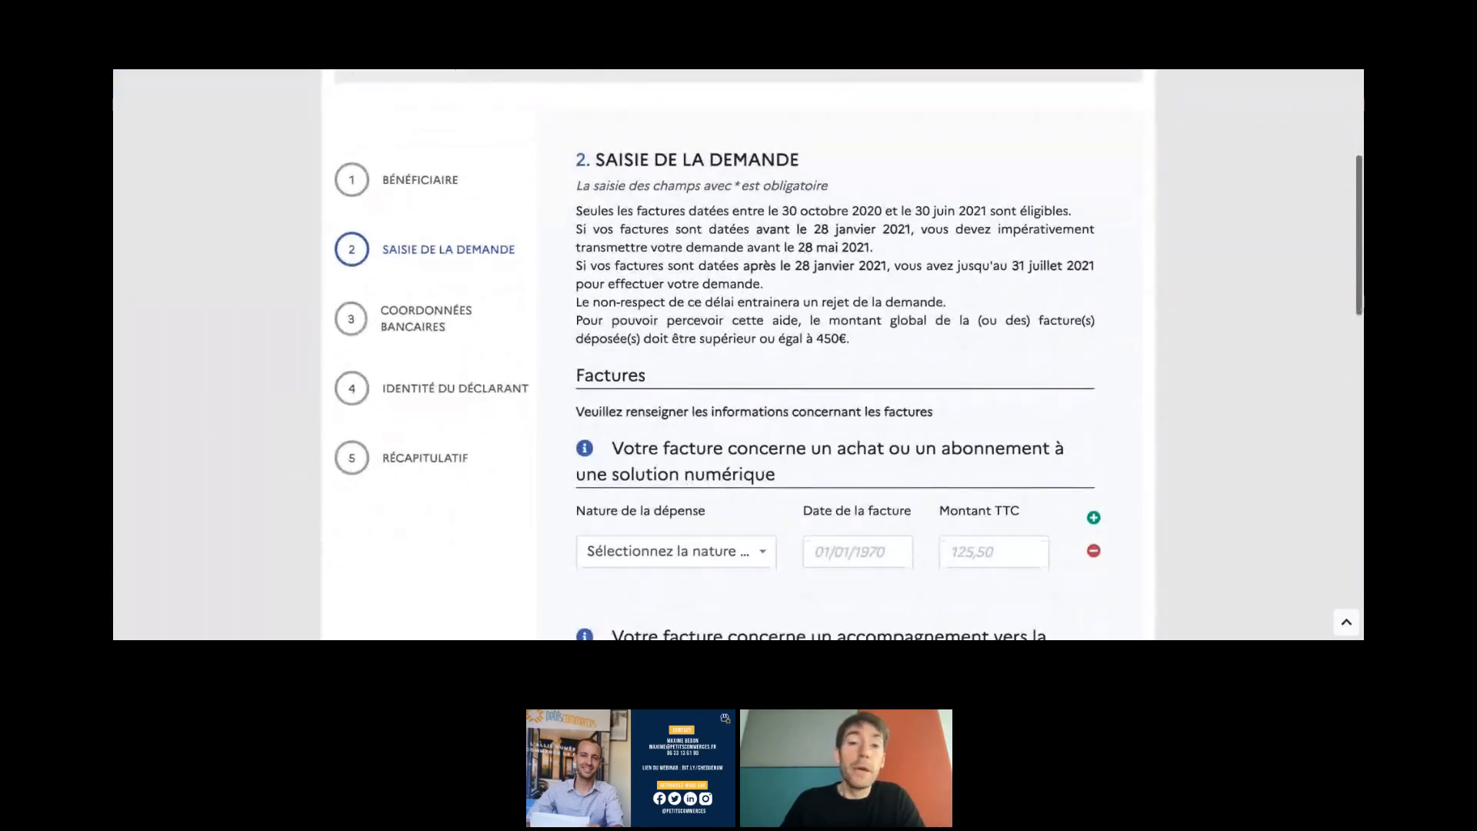
scroll(739, 354, down, 1)
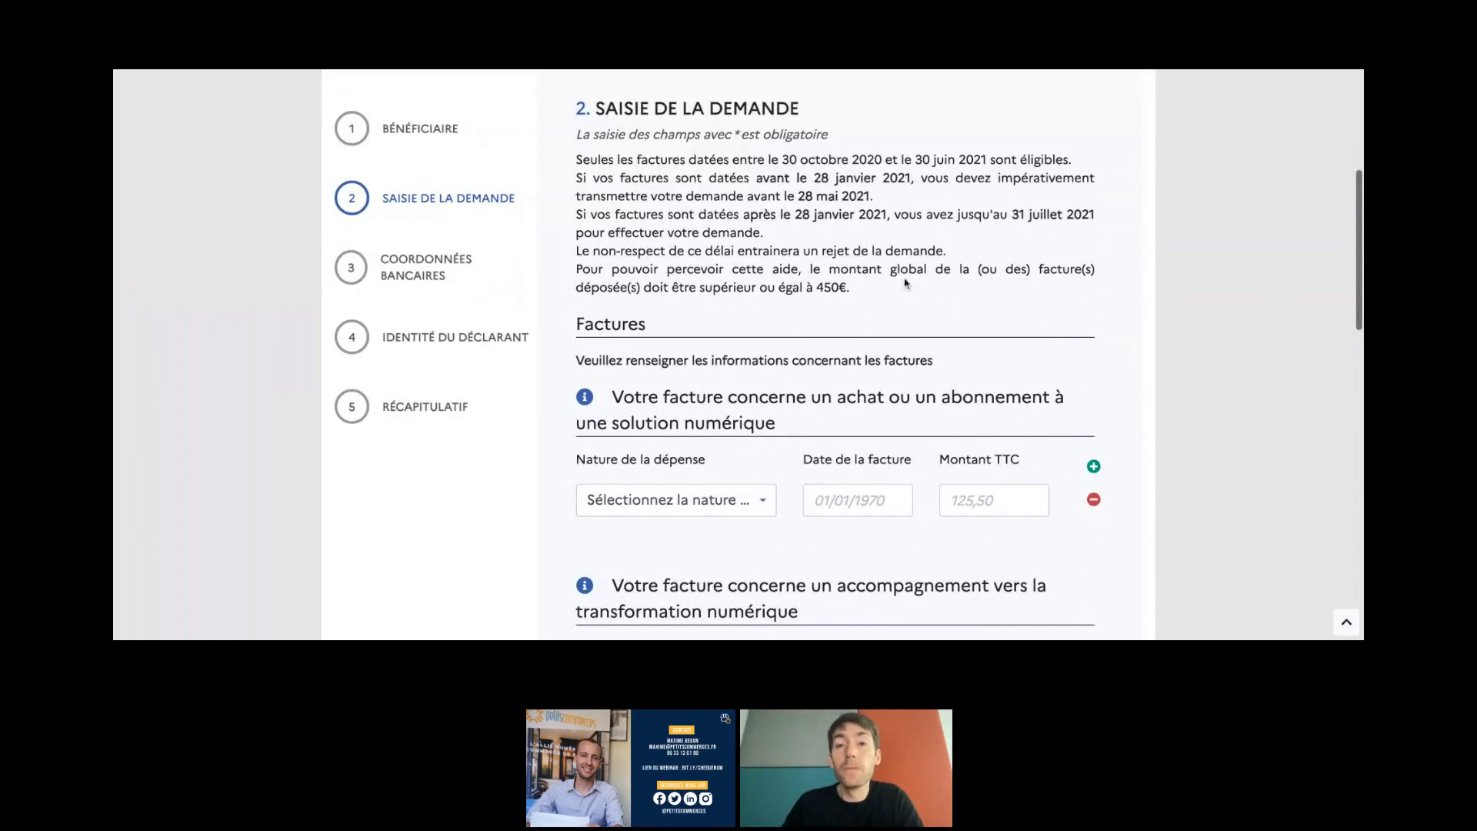
mouse_move(766, 233)
mouse_down()
mouse_move(779, 229)
mouse_move(745, 218)
mouse_up()
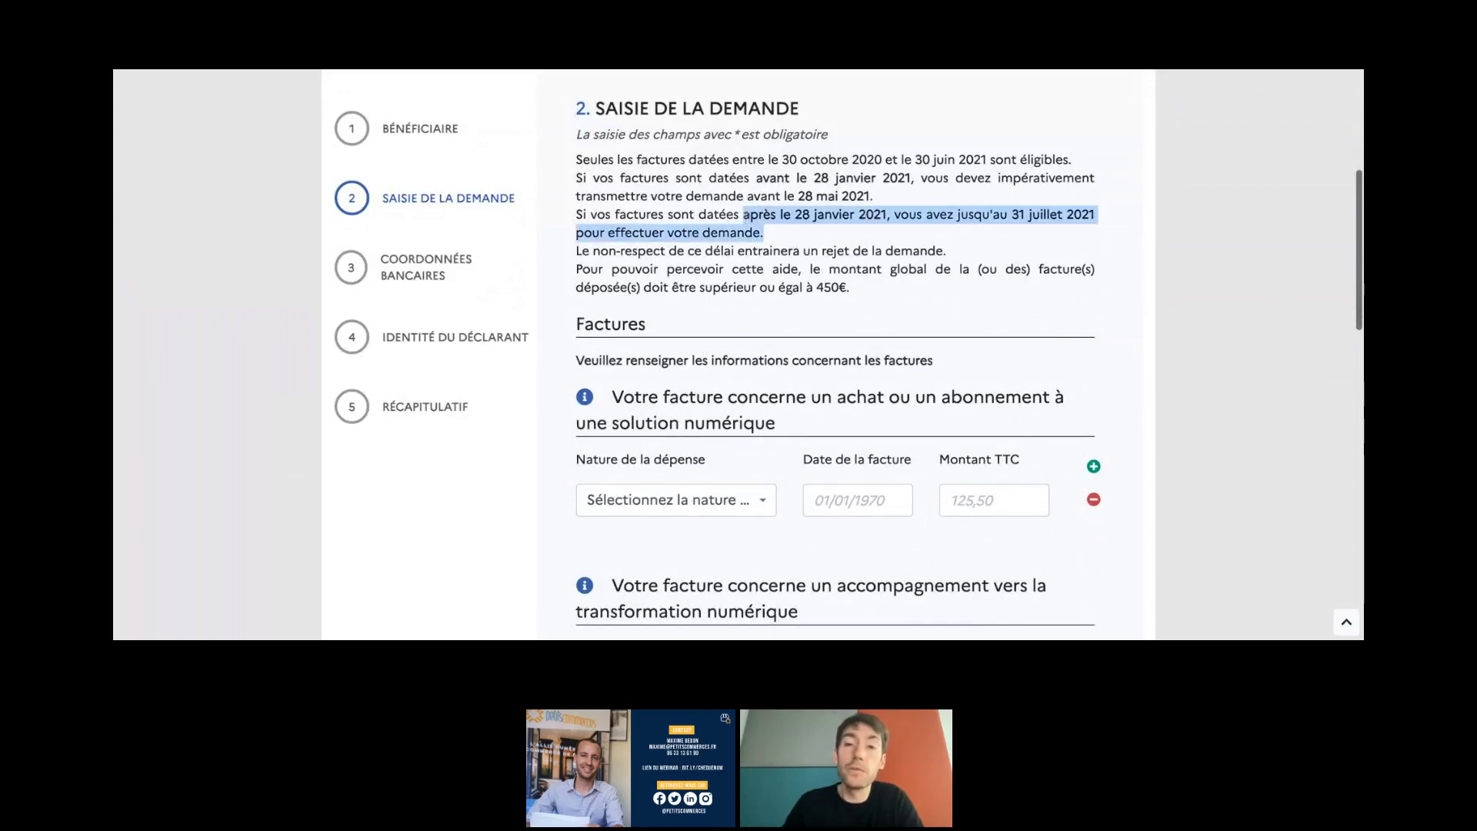
click(787, 232)
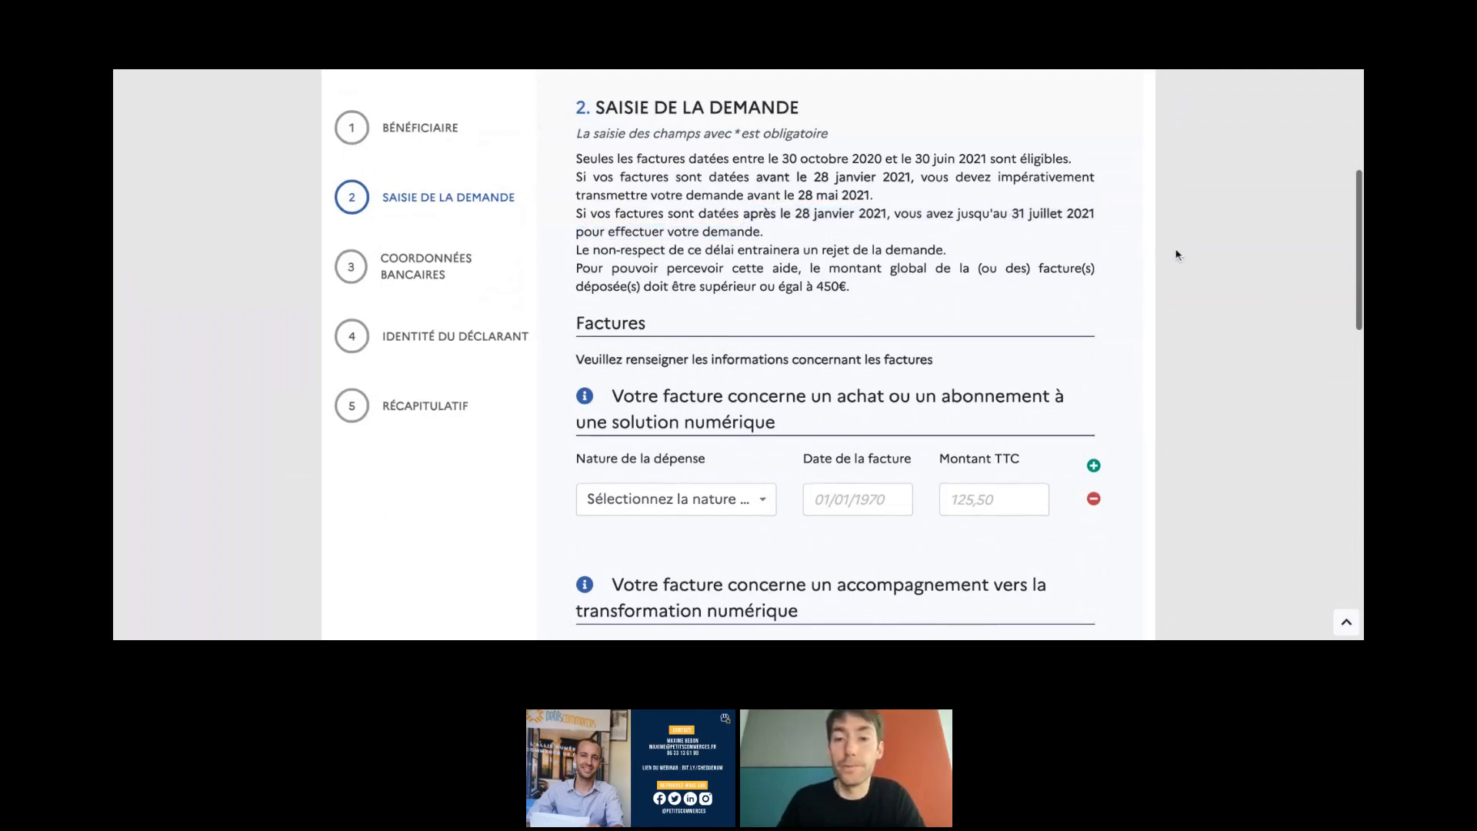
scroll(1180, 252, down, 1)
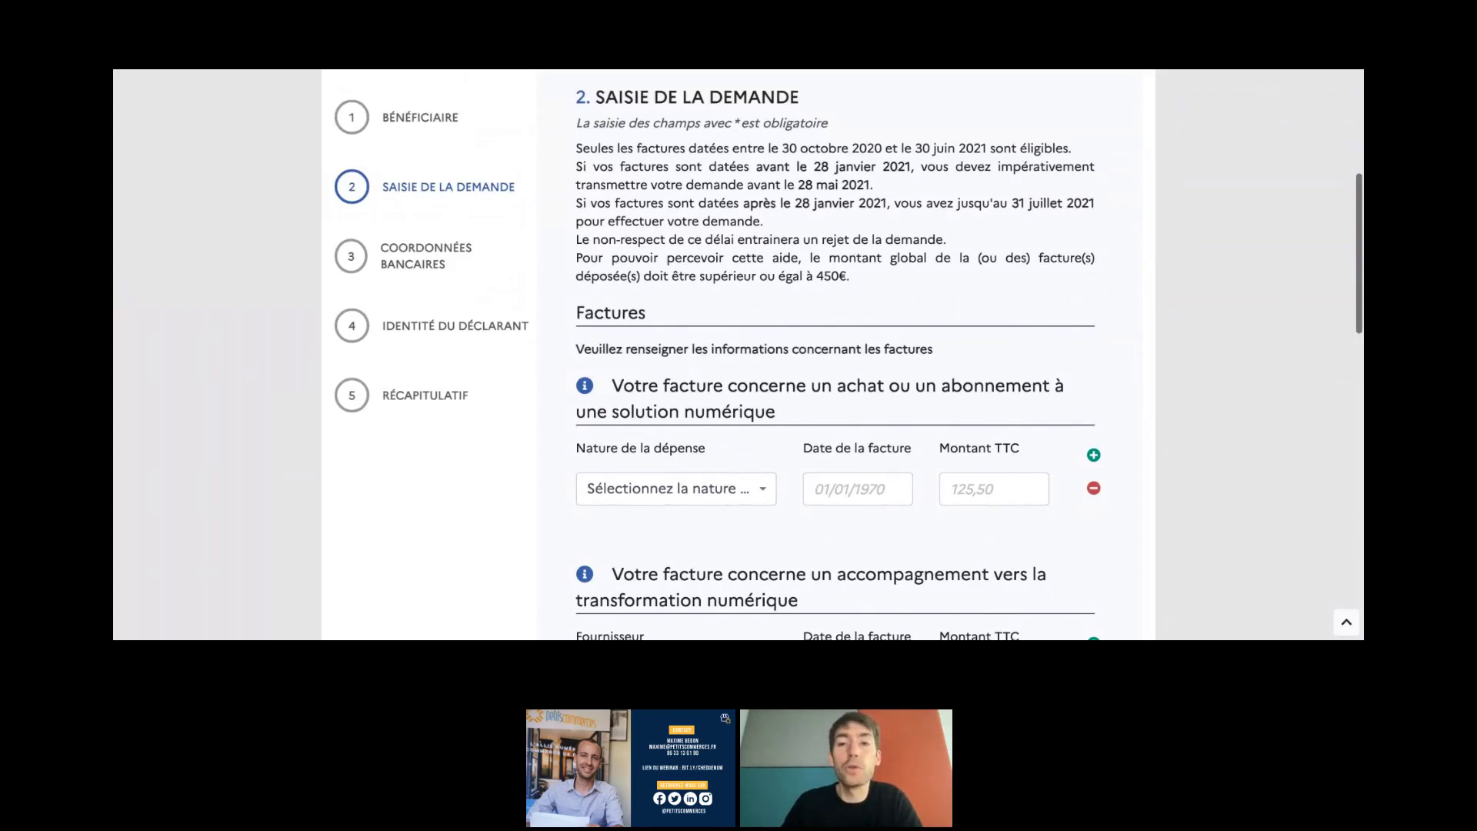
scroll(1161, 248, down, 4)
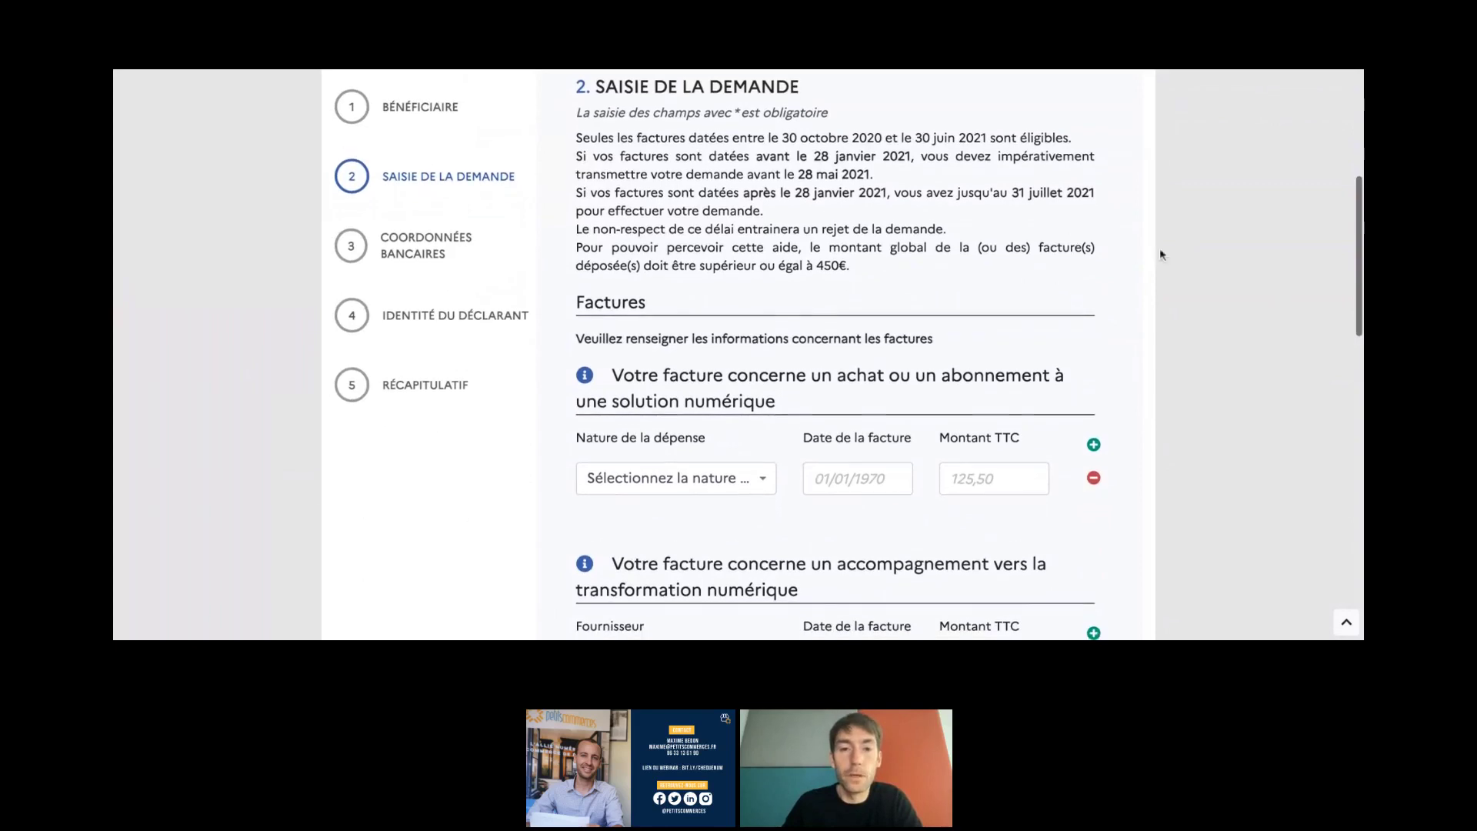
scroll(701, 405, down, 5)
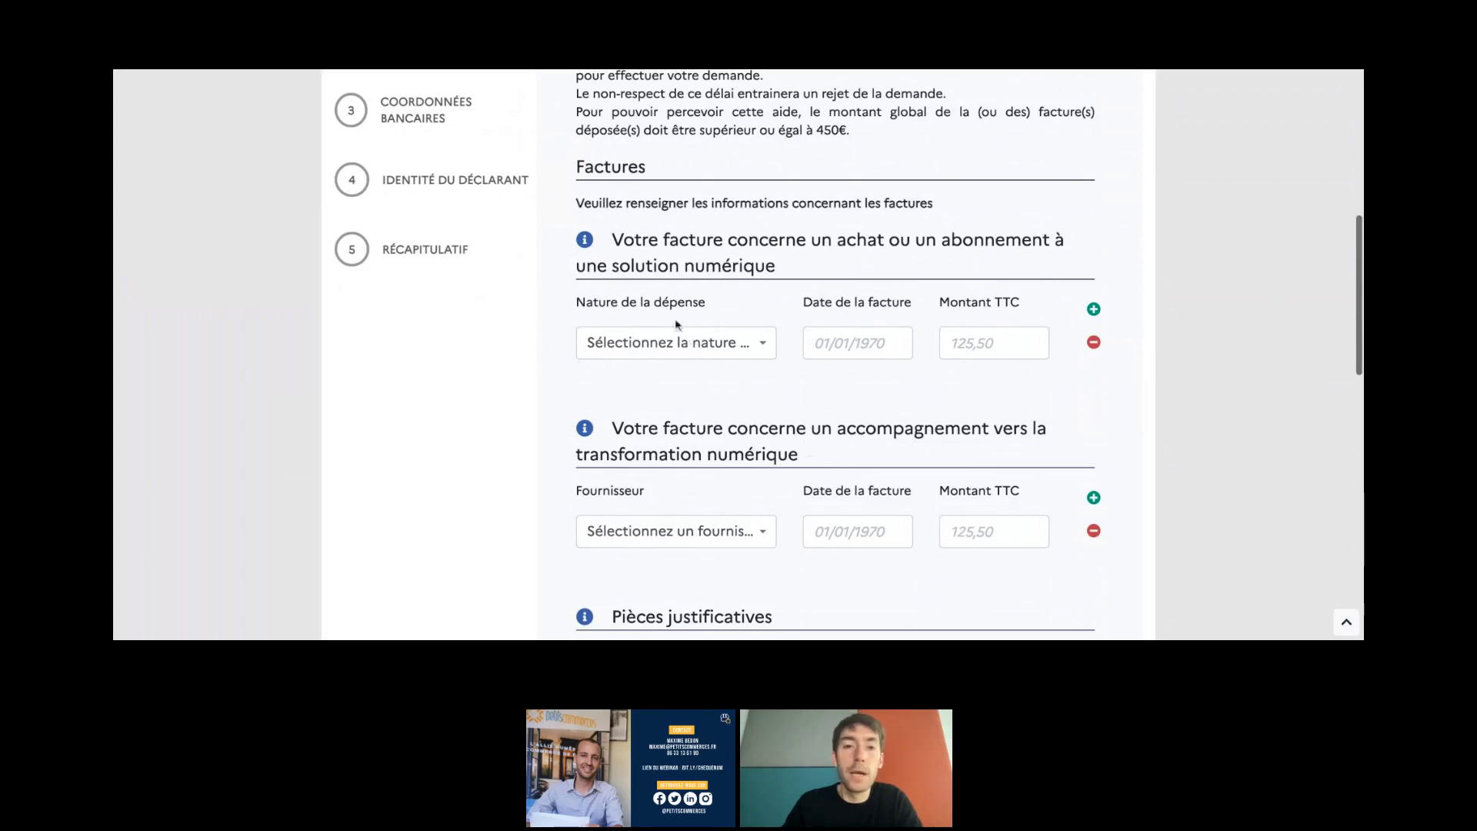
- Set expense type Visibilité internet, invoice date 27/05/2021 and amount 528 € TTC
click(669, 347)
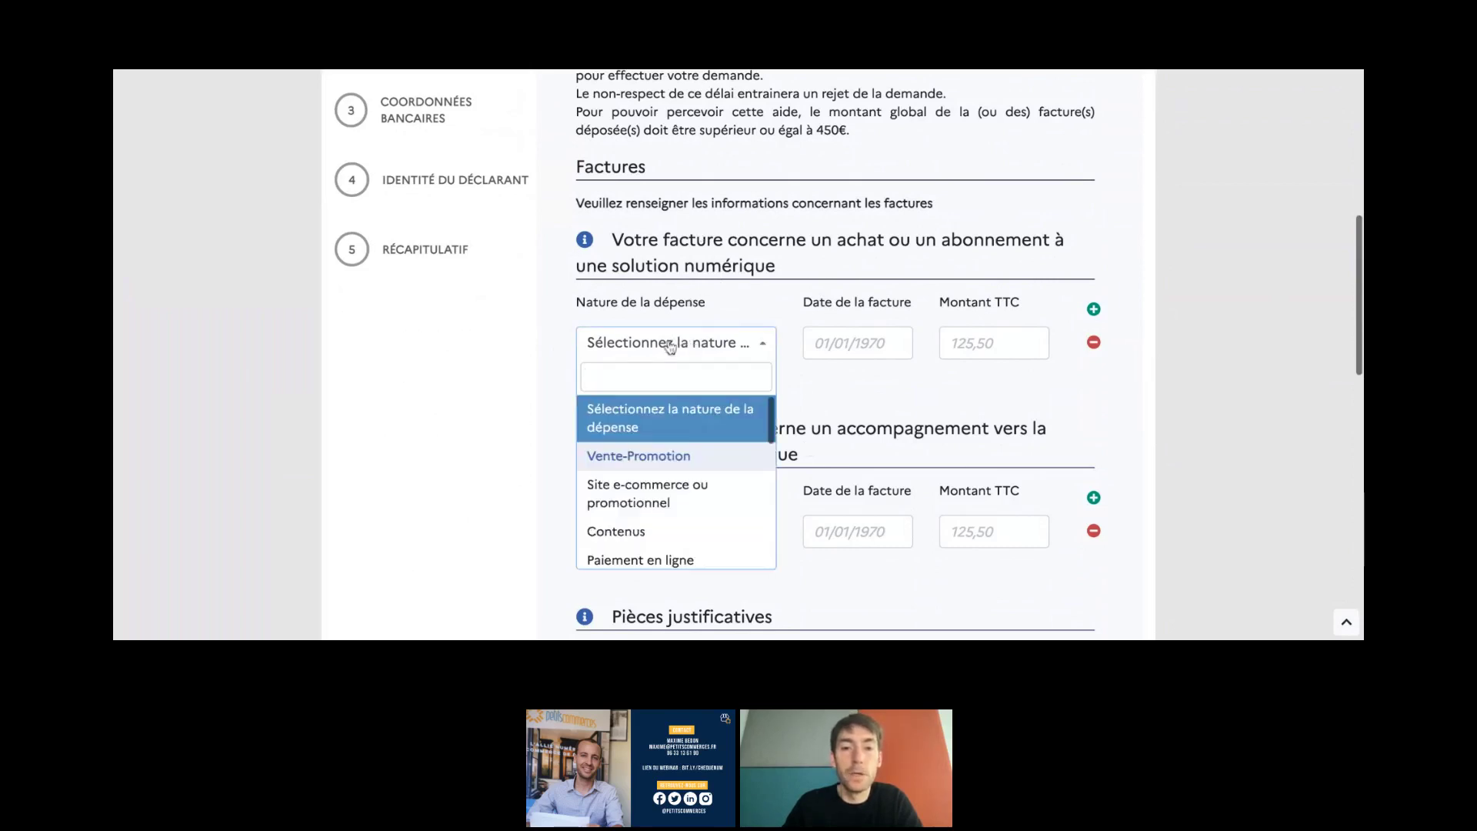
scroll(666, 462, down, 1)
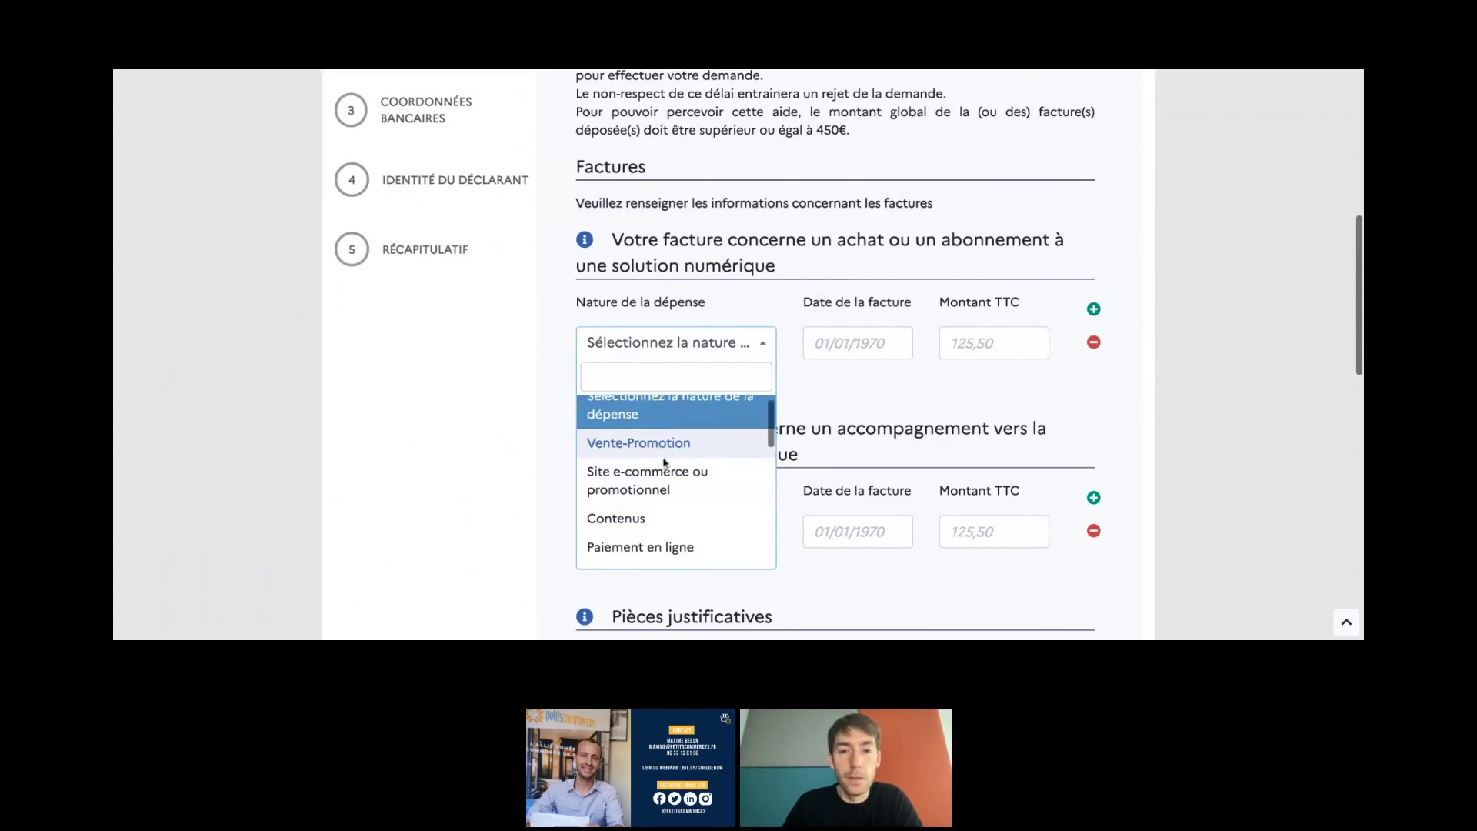
scroll(665, 462, down, 2)
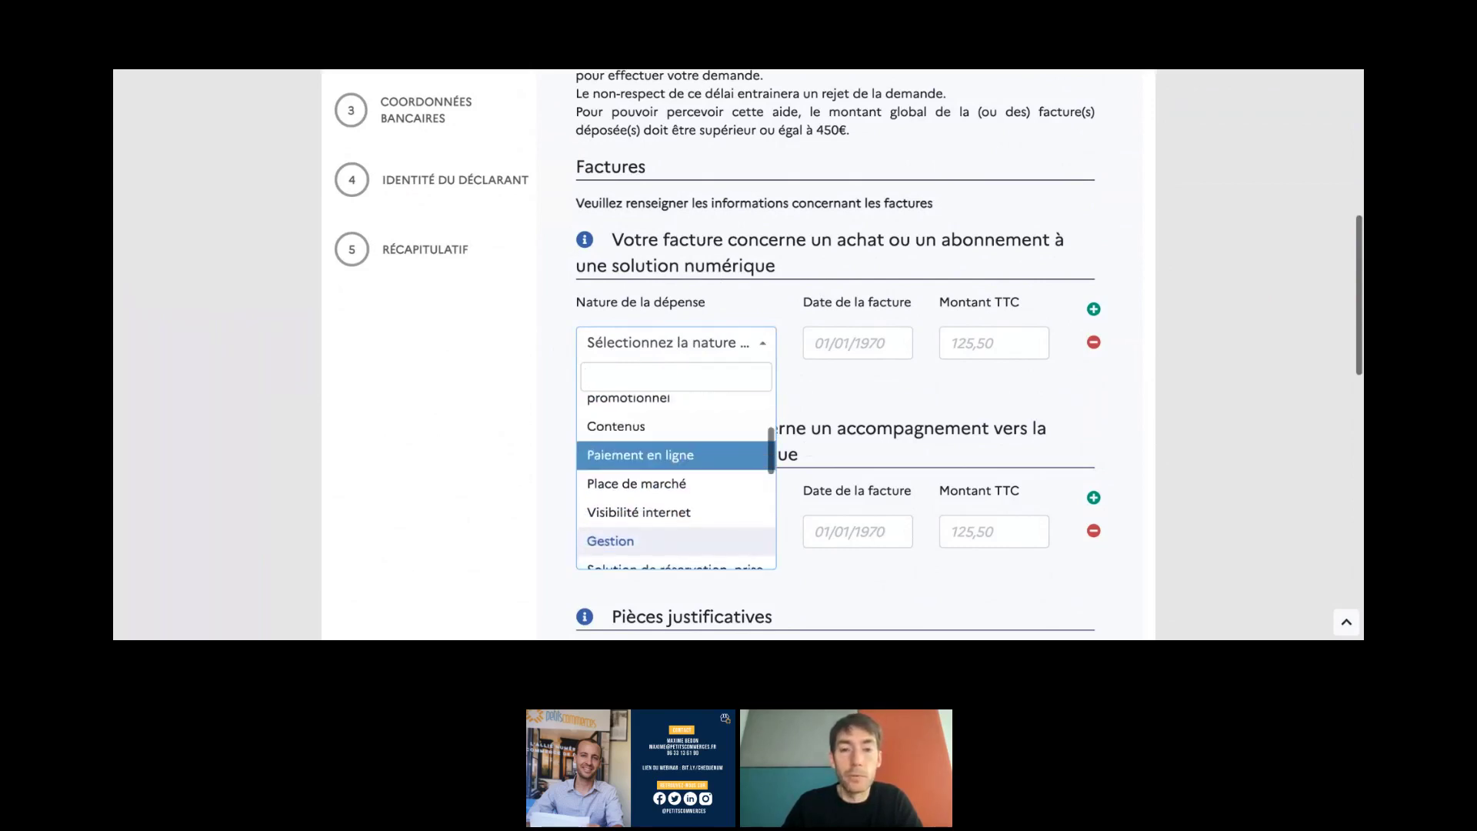
click(658, 508)
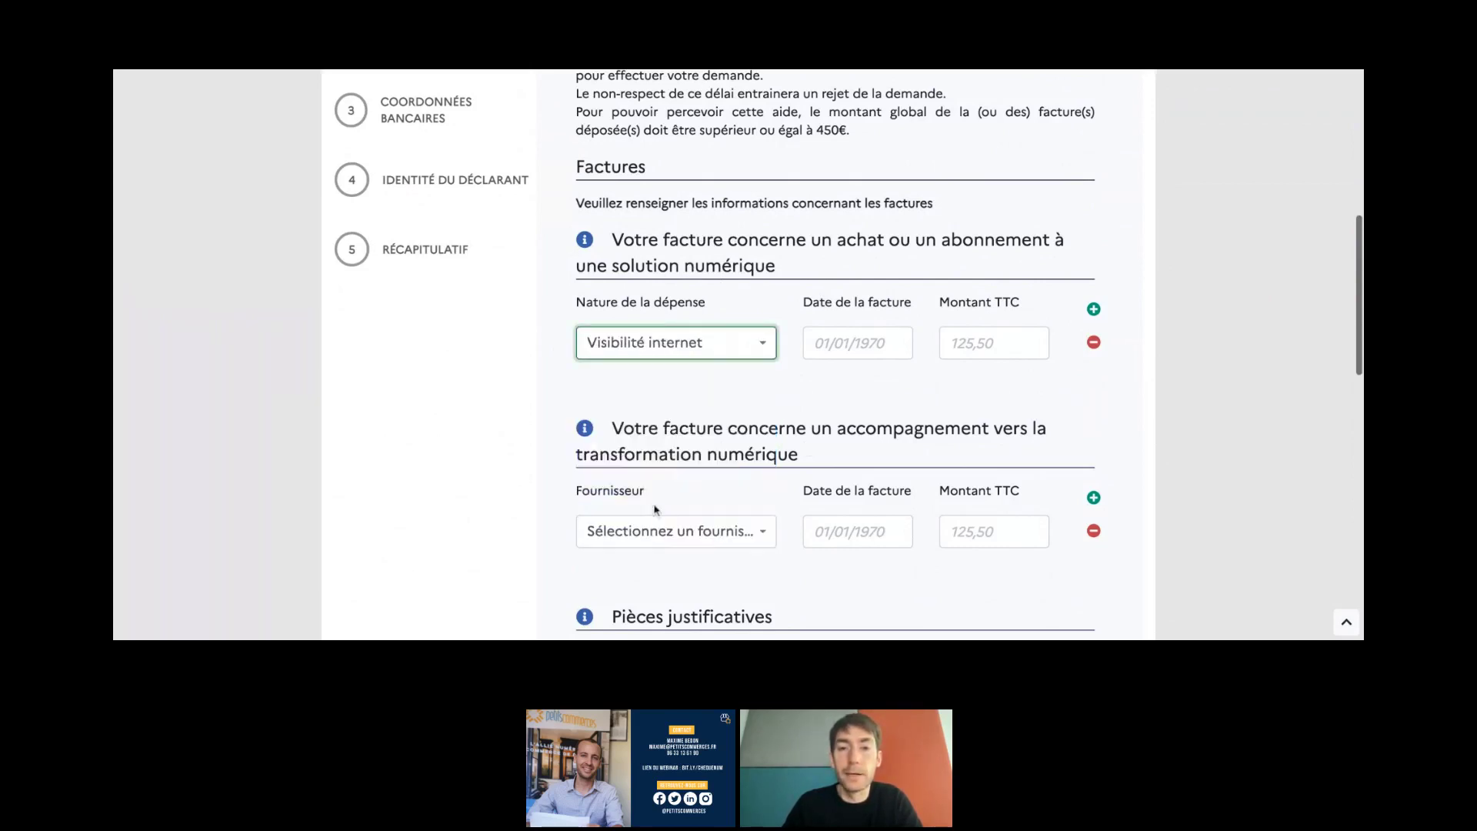
click(849, 340)
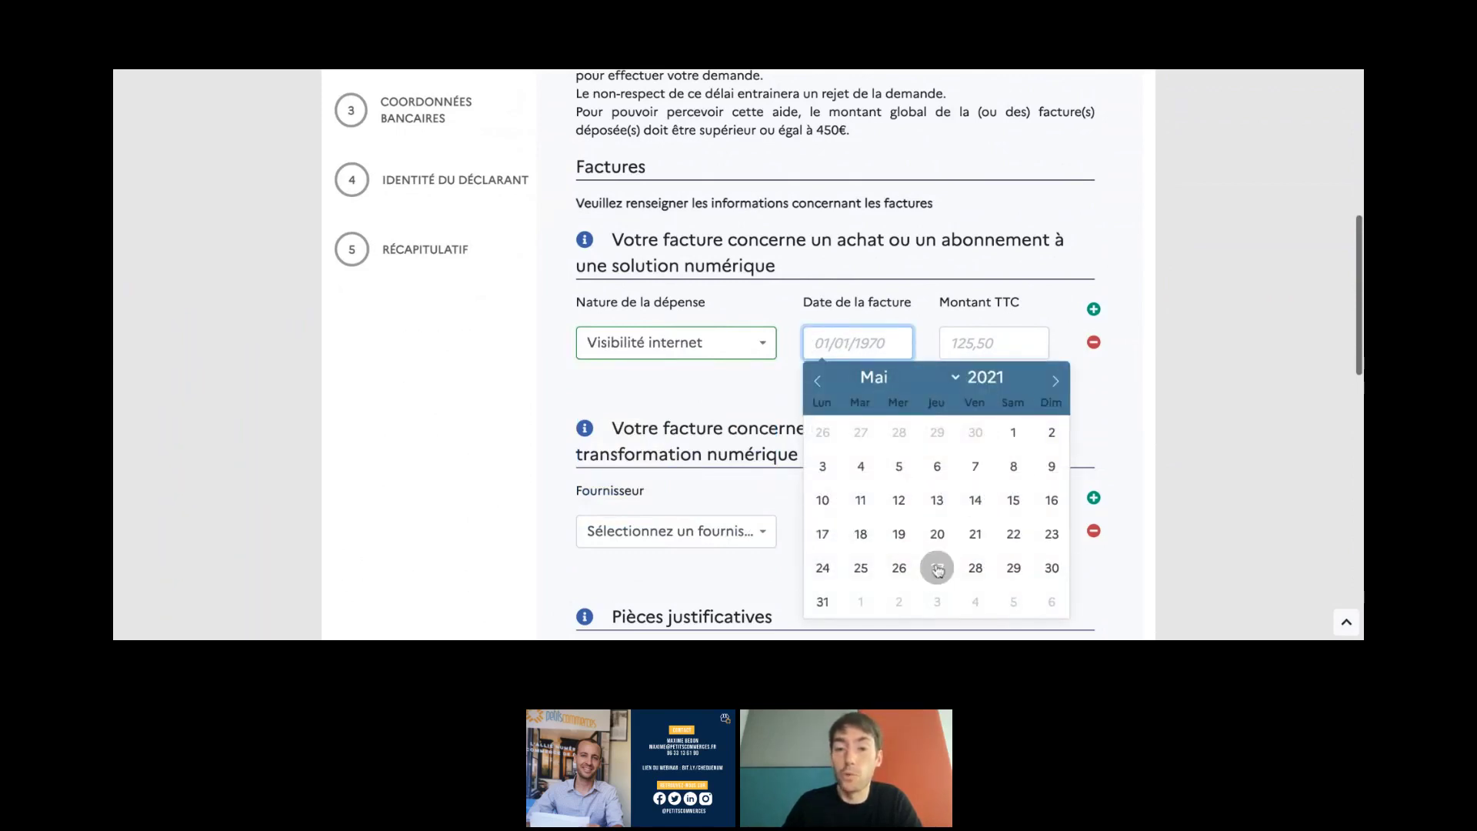
click(938, 570)
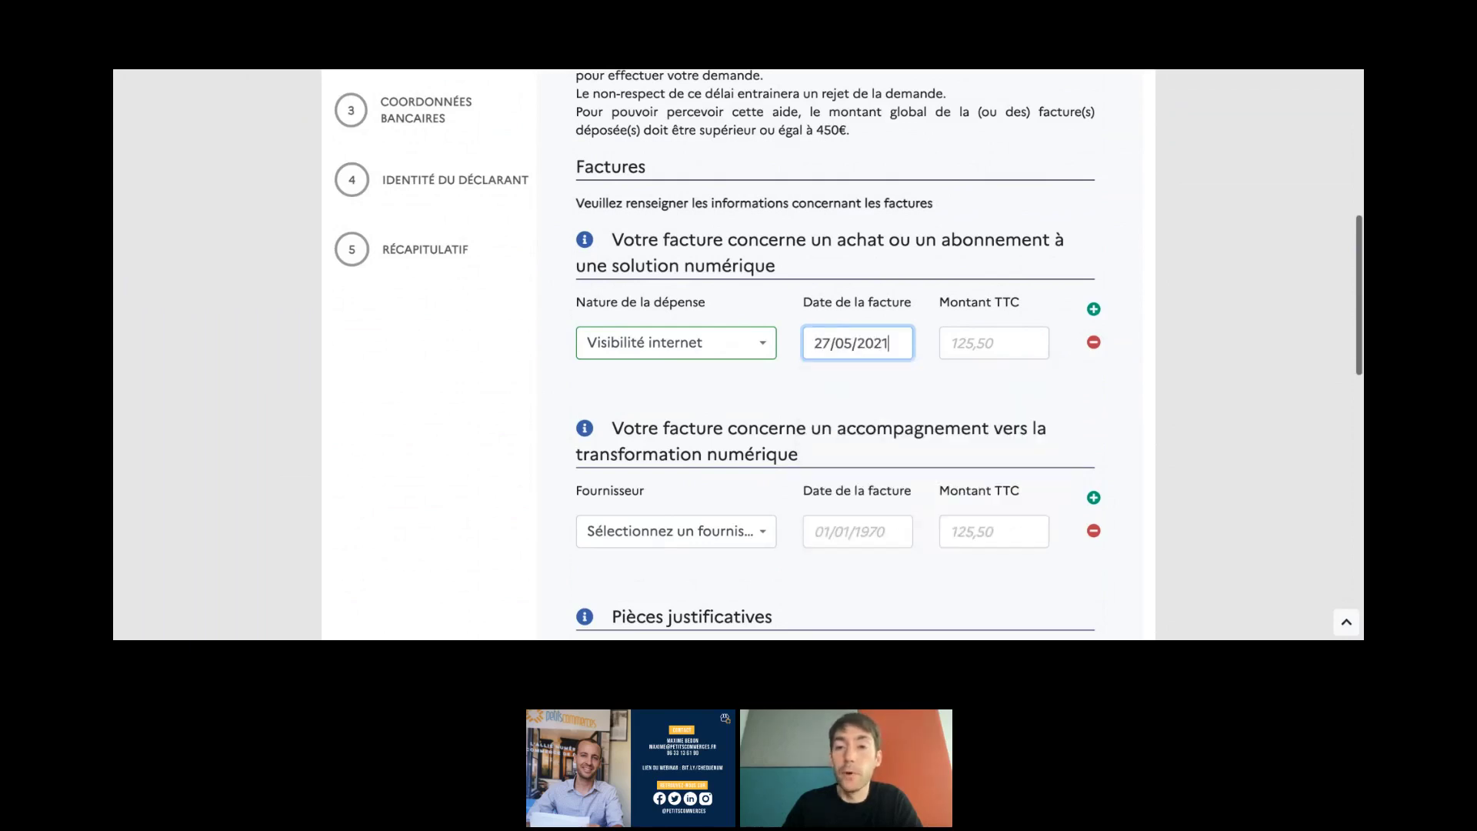
click(976, 357)
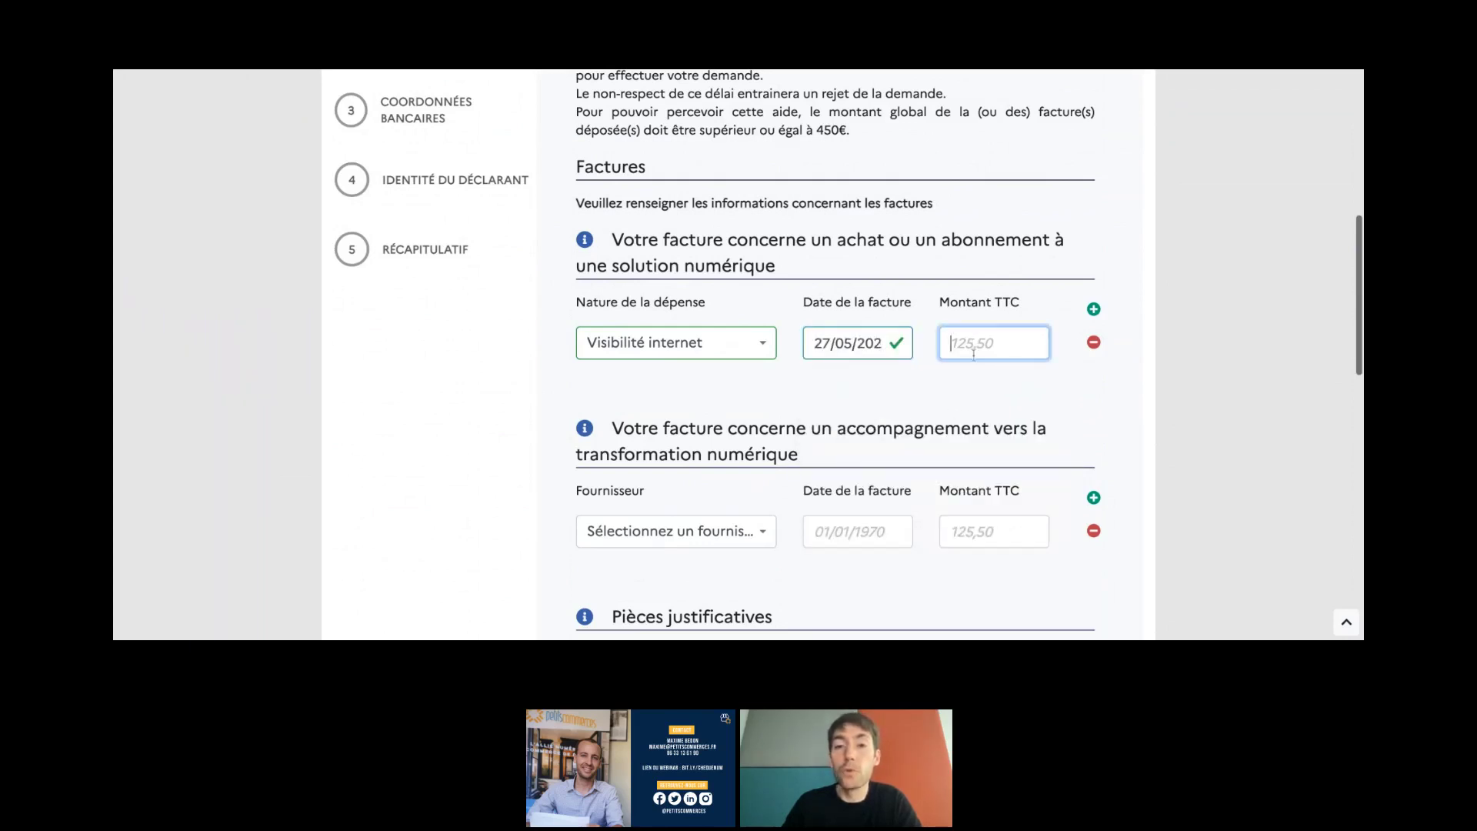
text(5)
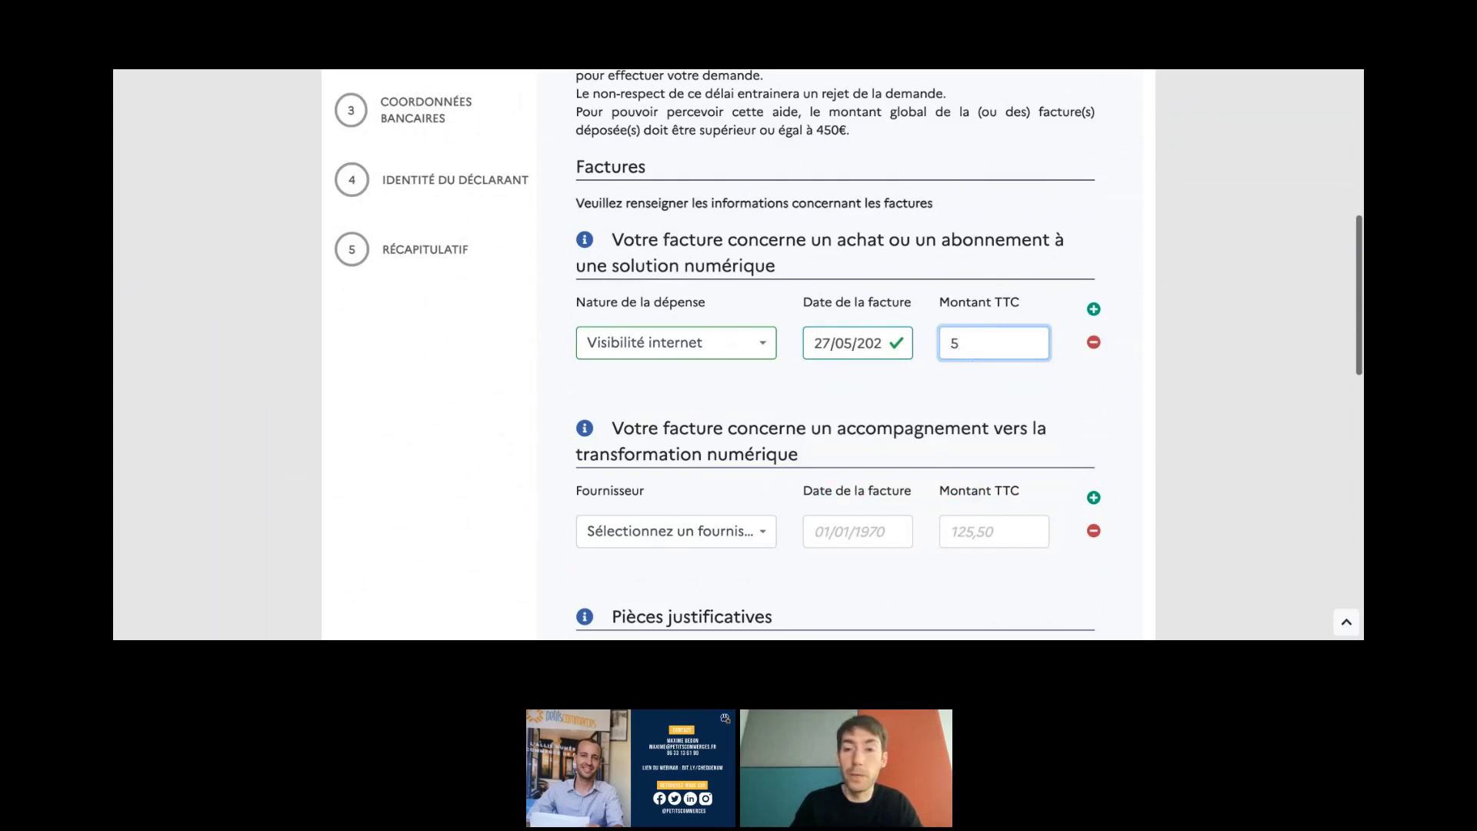
text(28)
click(968, 411)
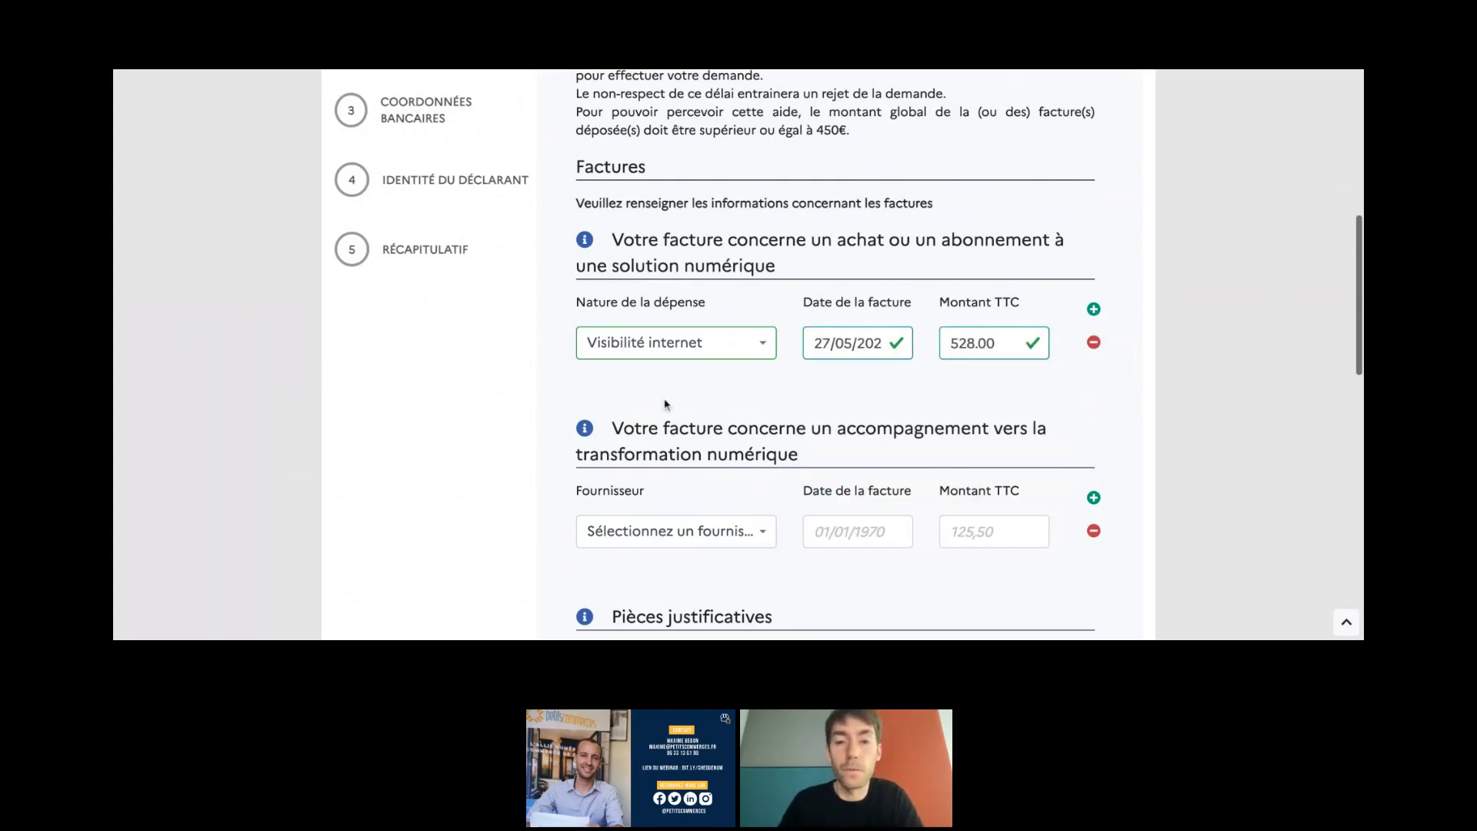
scroll(667, 405, down, 3)
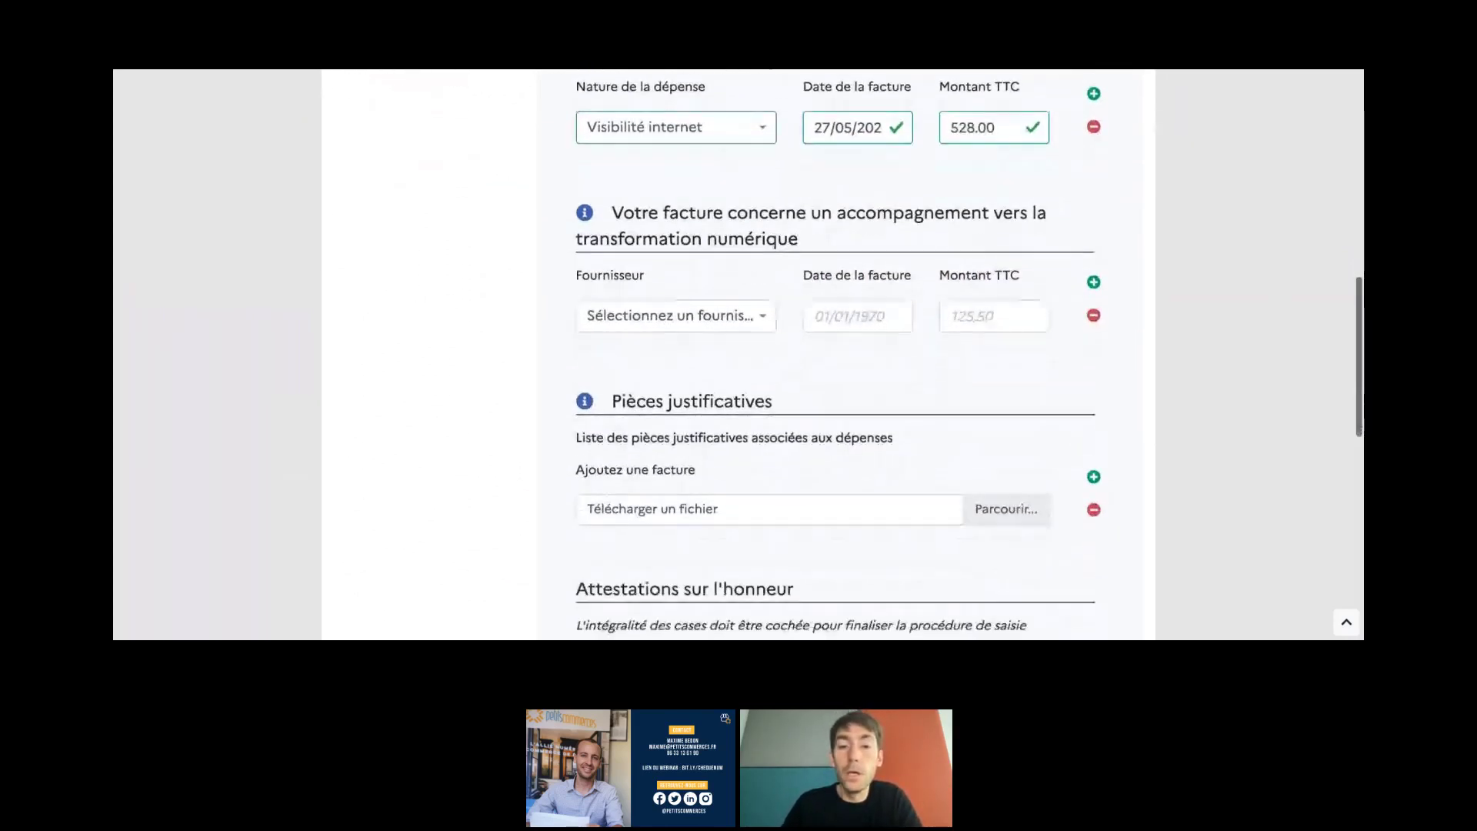
click(995, 491)
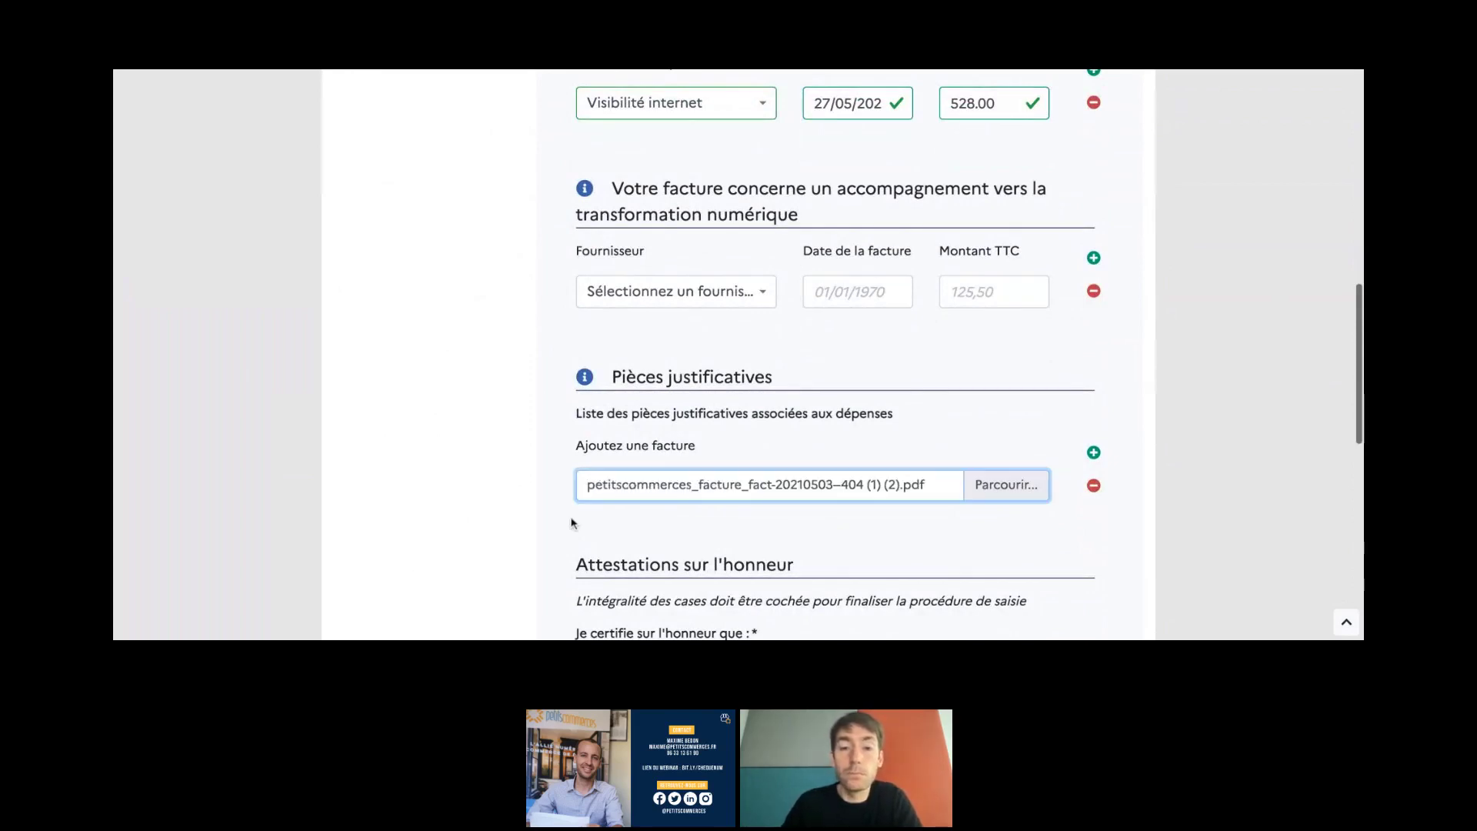
scroll(571, 520, down, 2)
scroll(571, 521, down, 4)
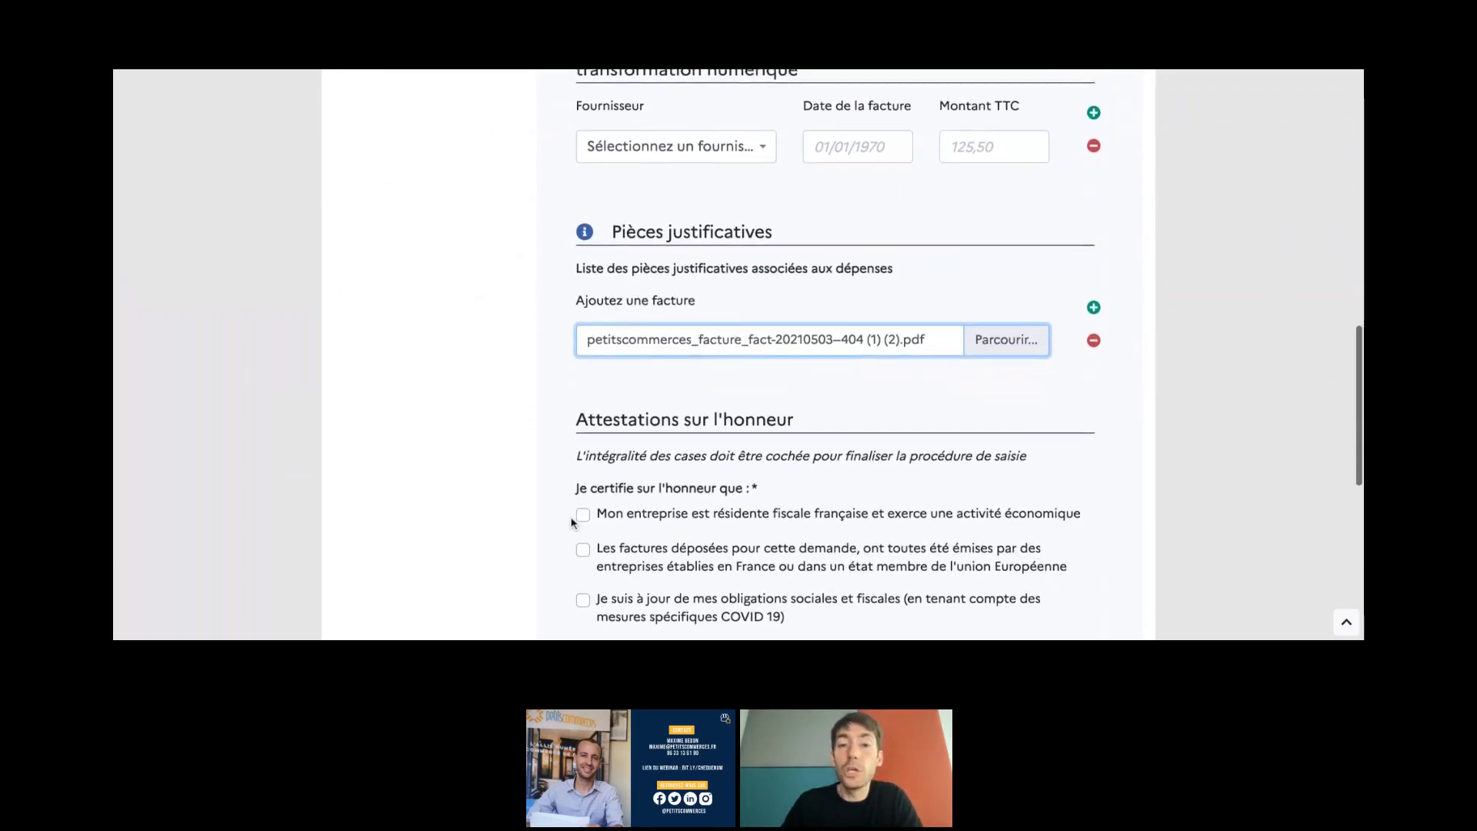
scroll(816, 354, down, 2)
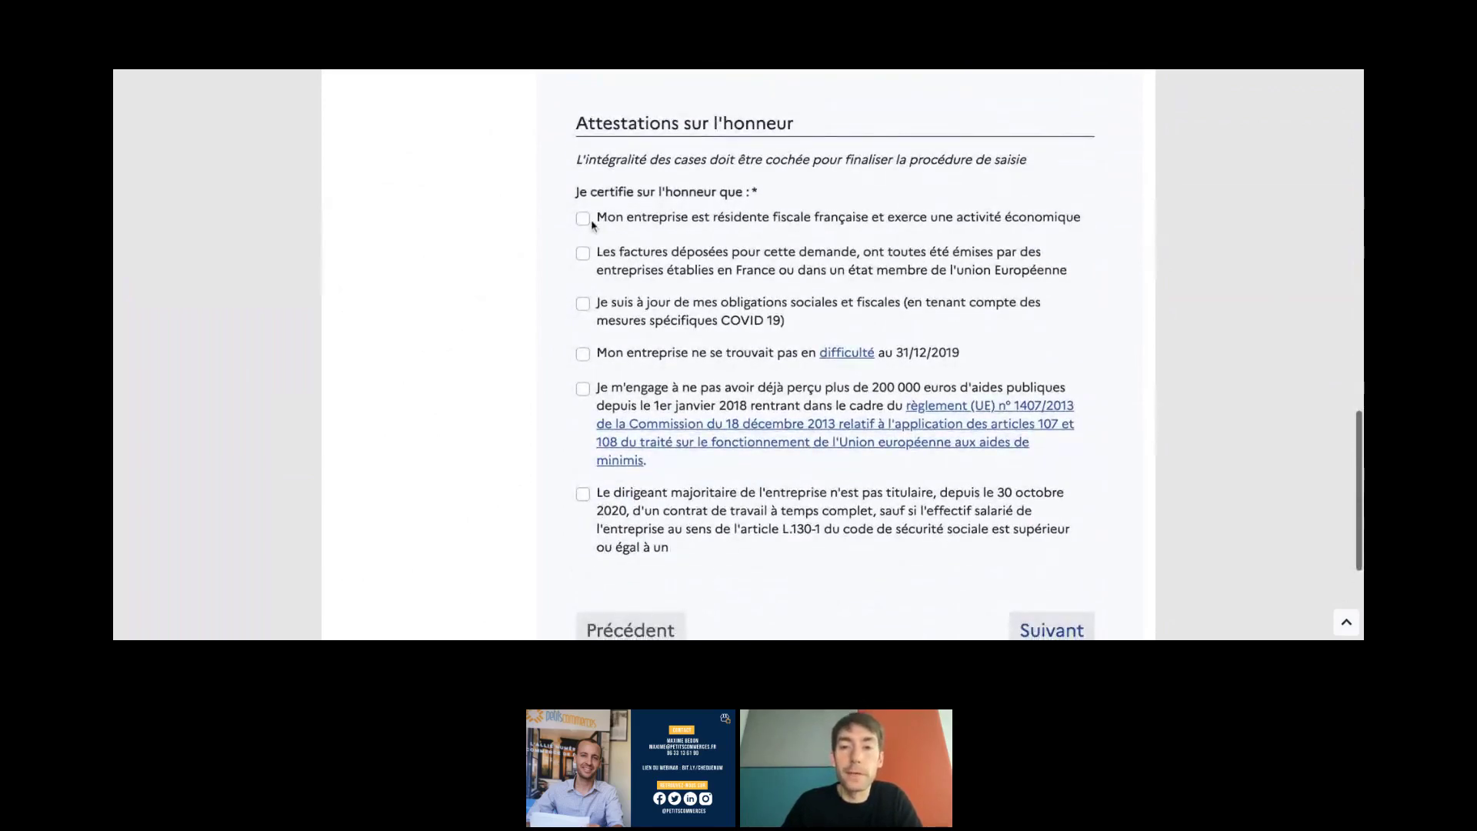
- Tick all six Attestations sur l'honneur, from tax residence to director employment, and continue to step 3
click(584, 219)
scroll(583, 231, down, 1)
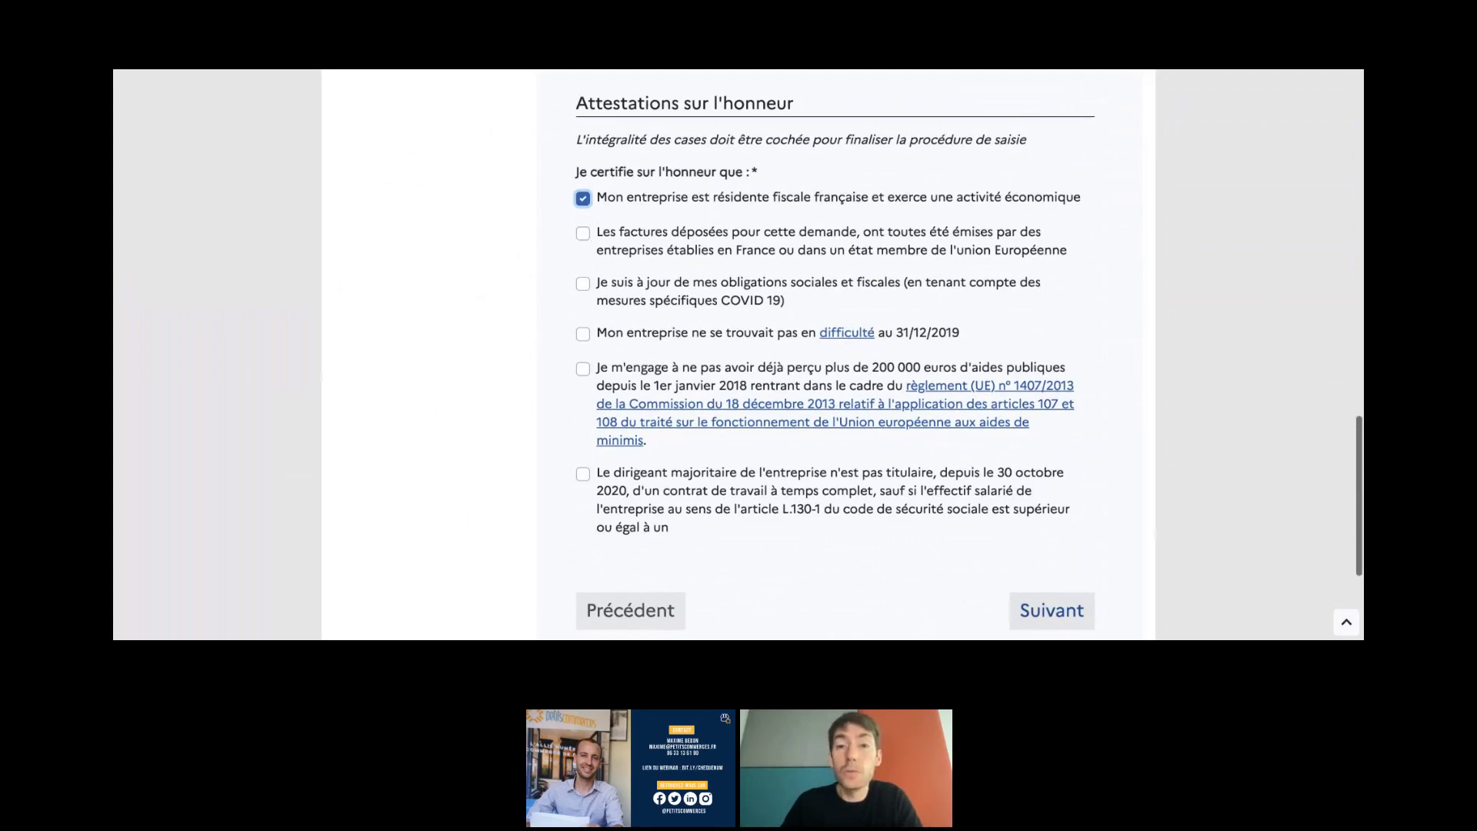
click(583, 233)
scroll(583, 263, down, 1)
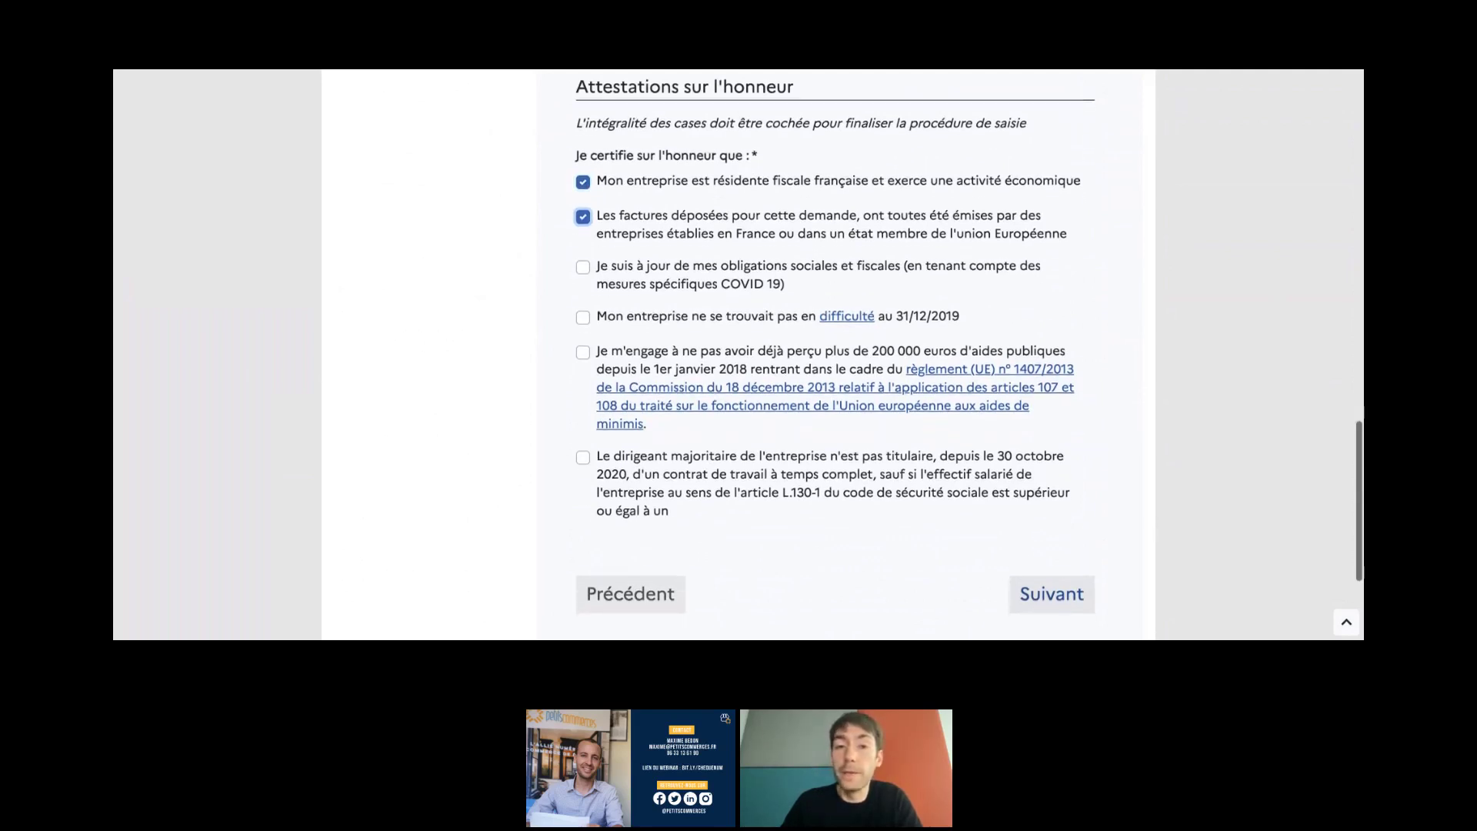
click(583, 262)
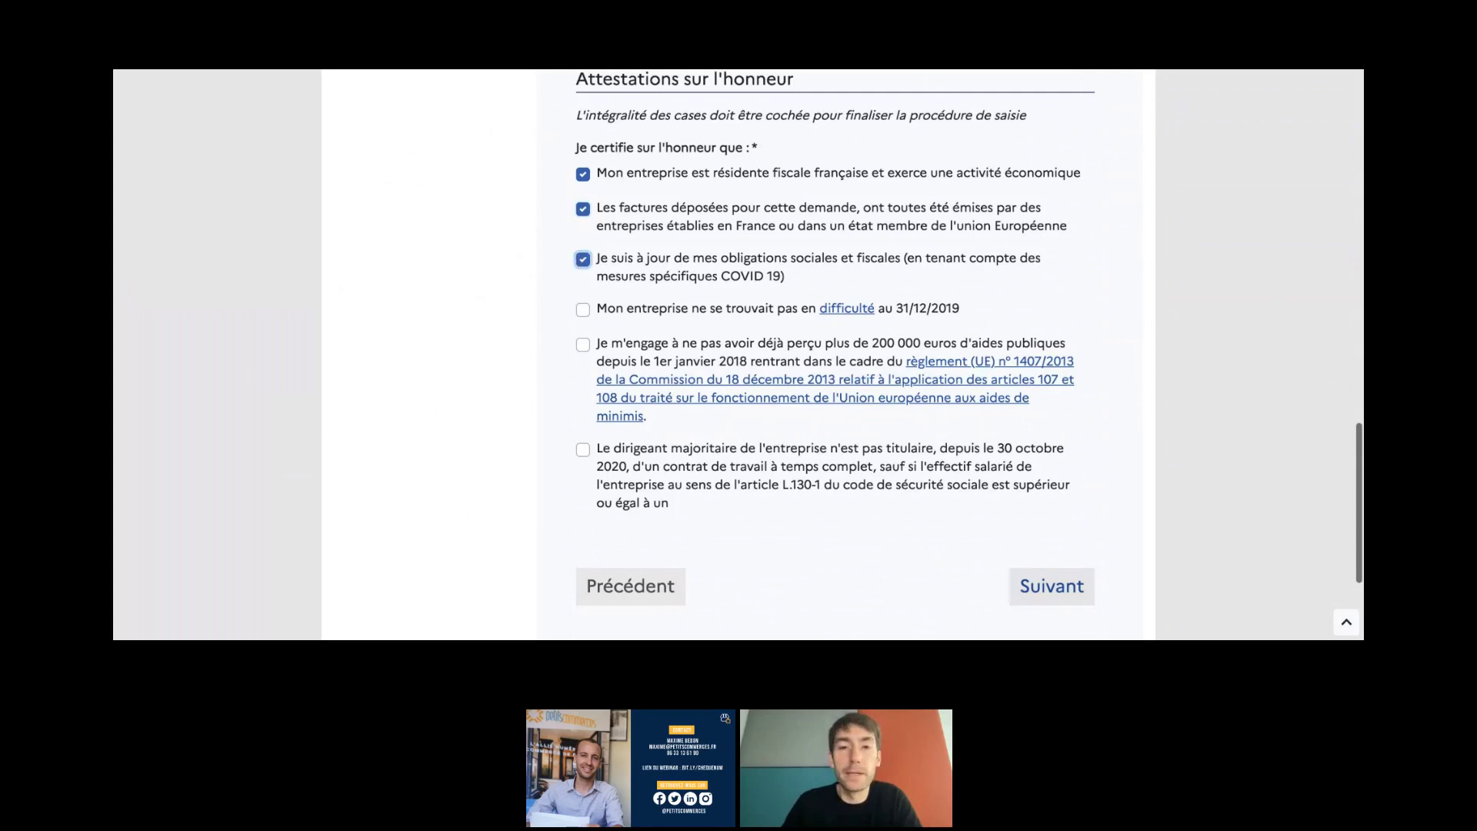
scroll(835, 339, down, 1)
click(583, 291)
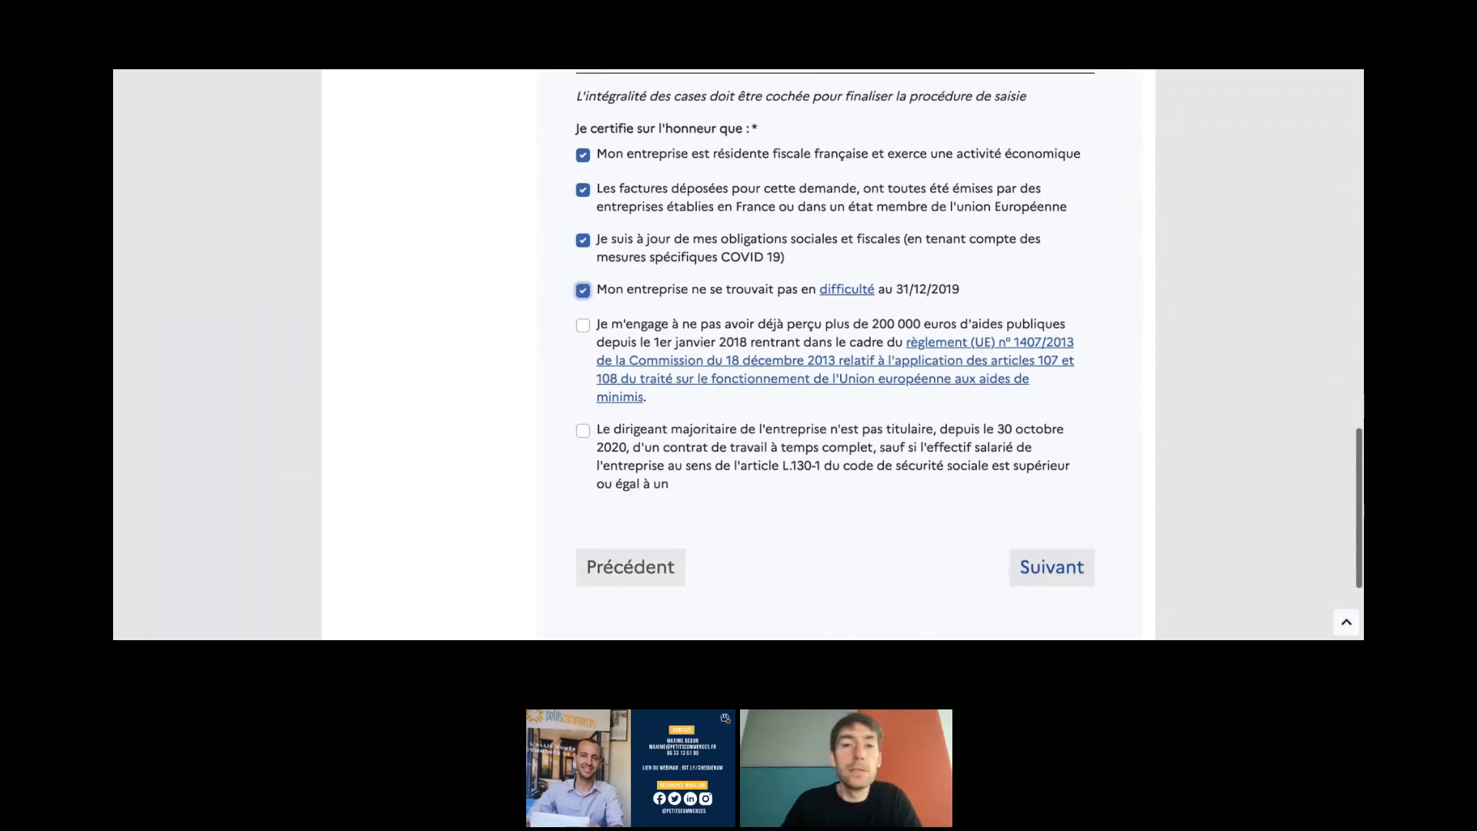
scroll(587, 306, down, 2)
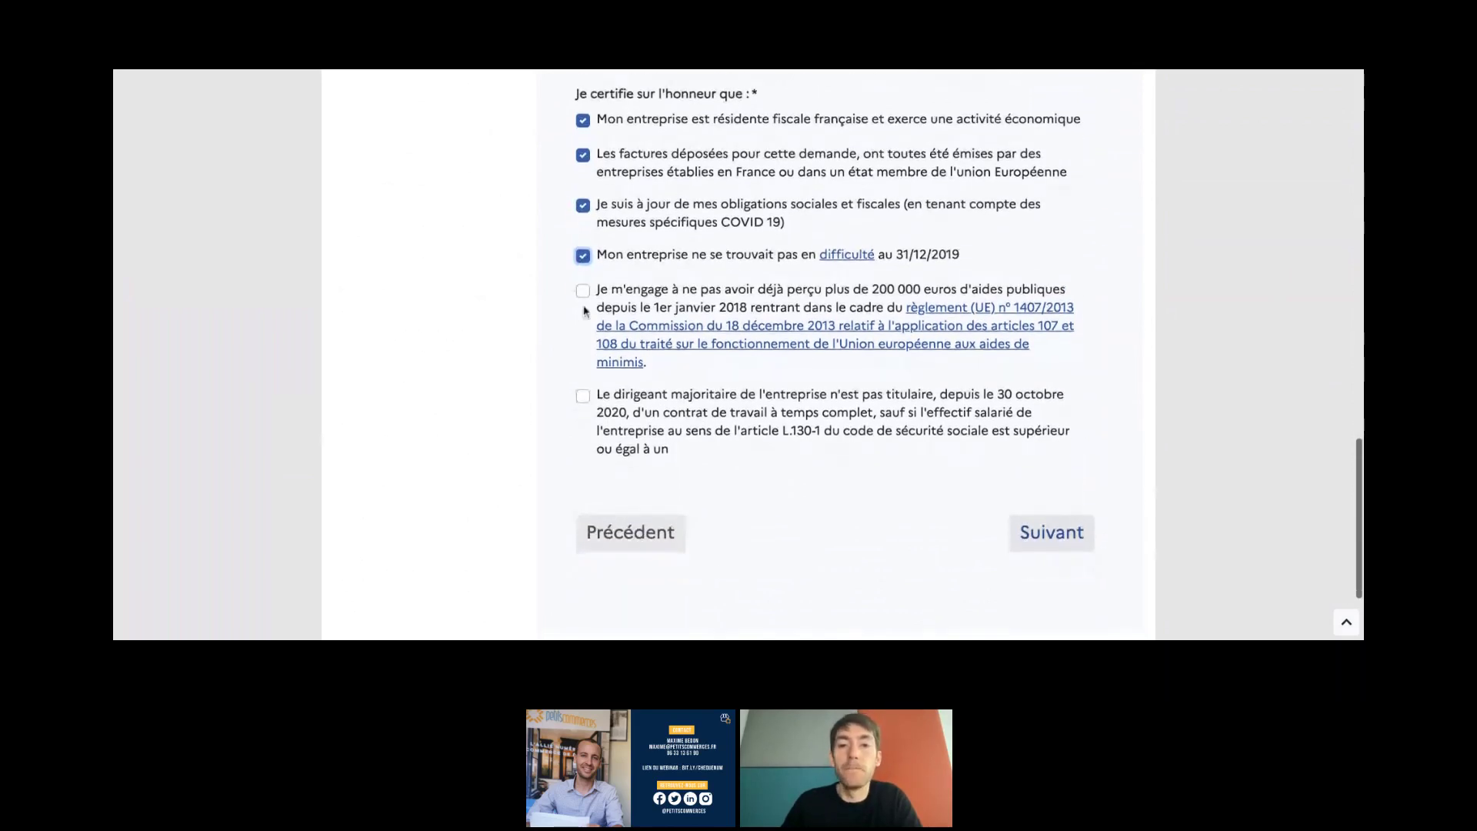
click(584, 291)
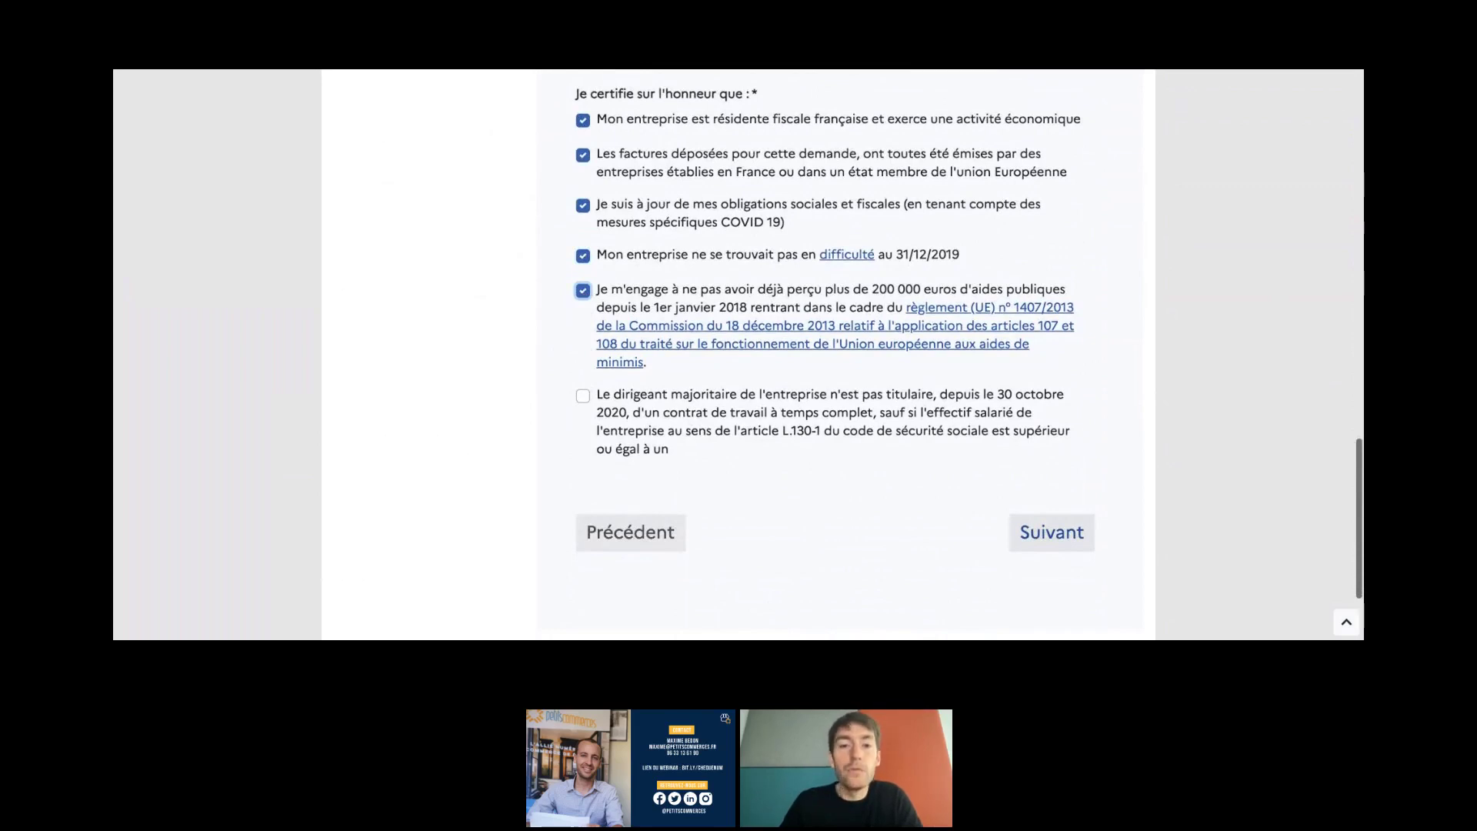
click(583, 397)
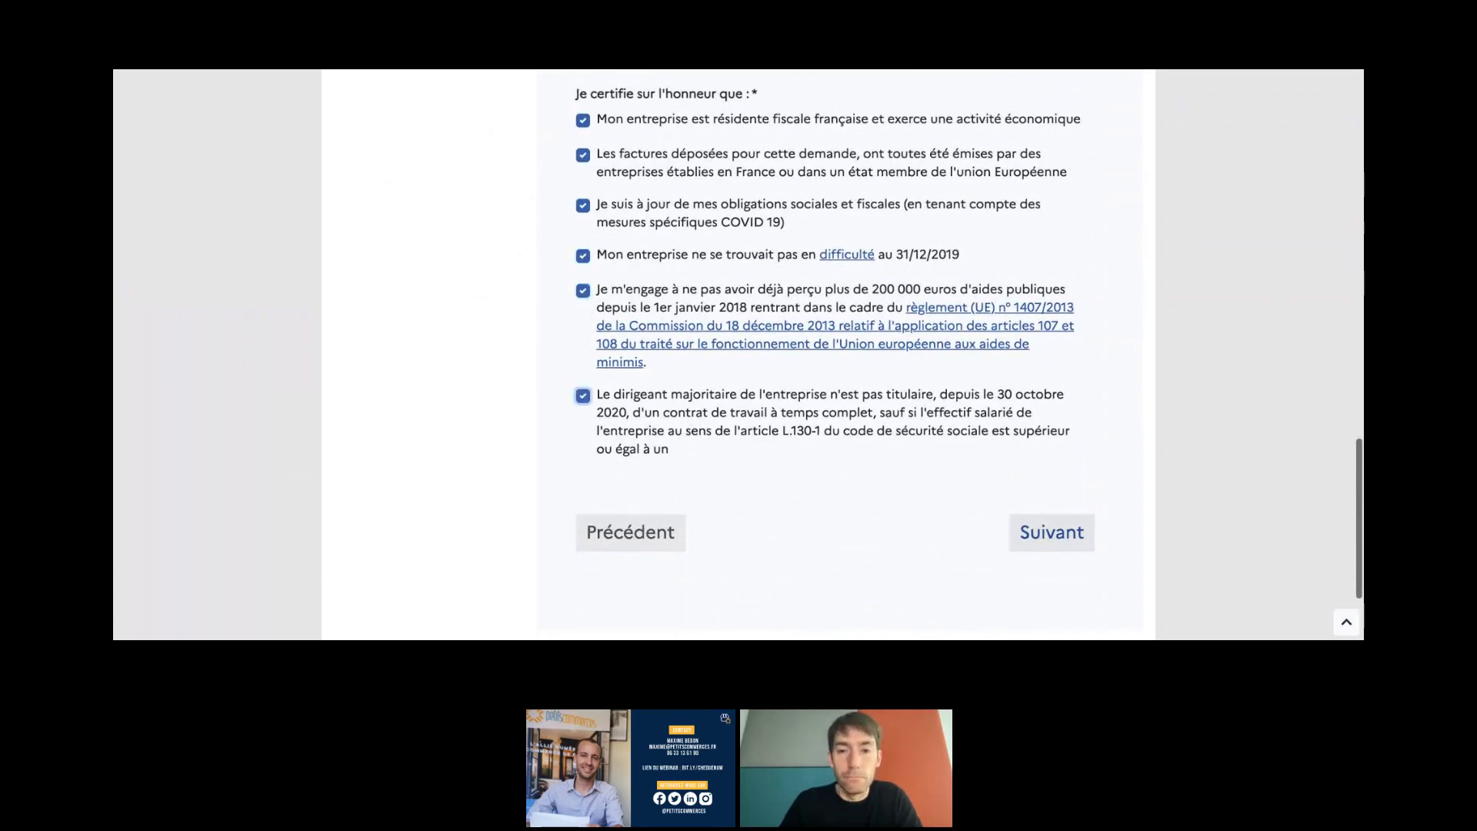
scroll(839, 331, down, 1)
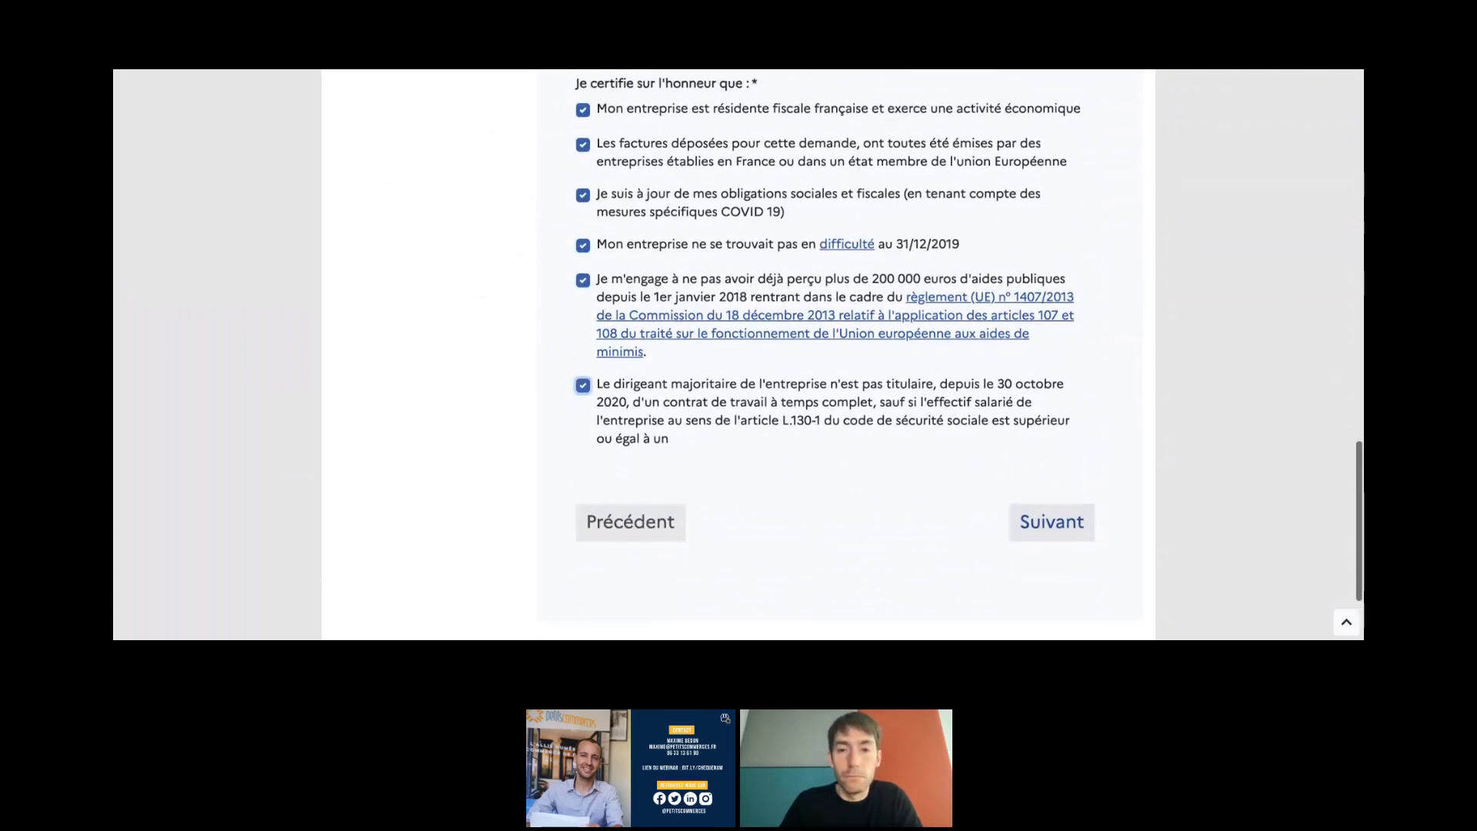
click(1053, 529)
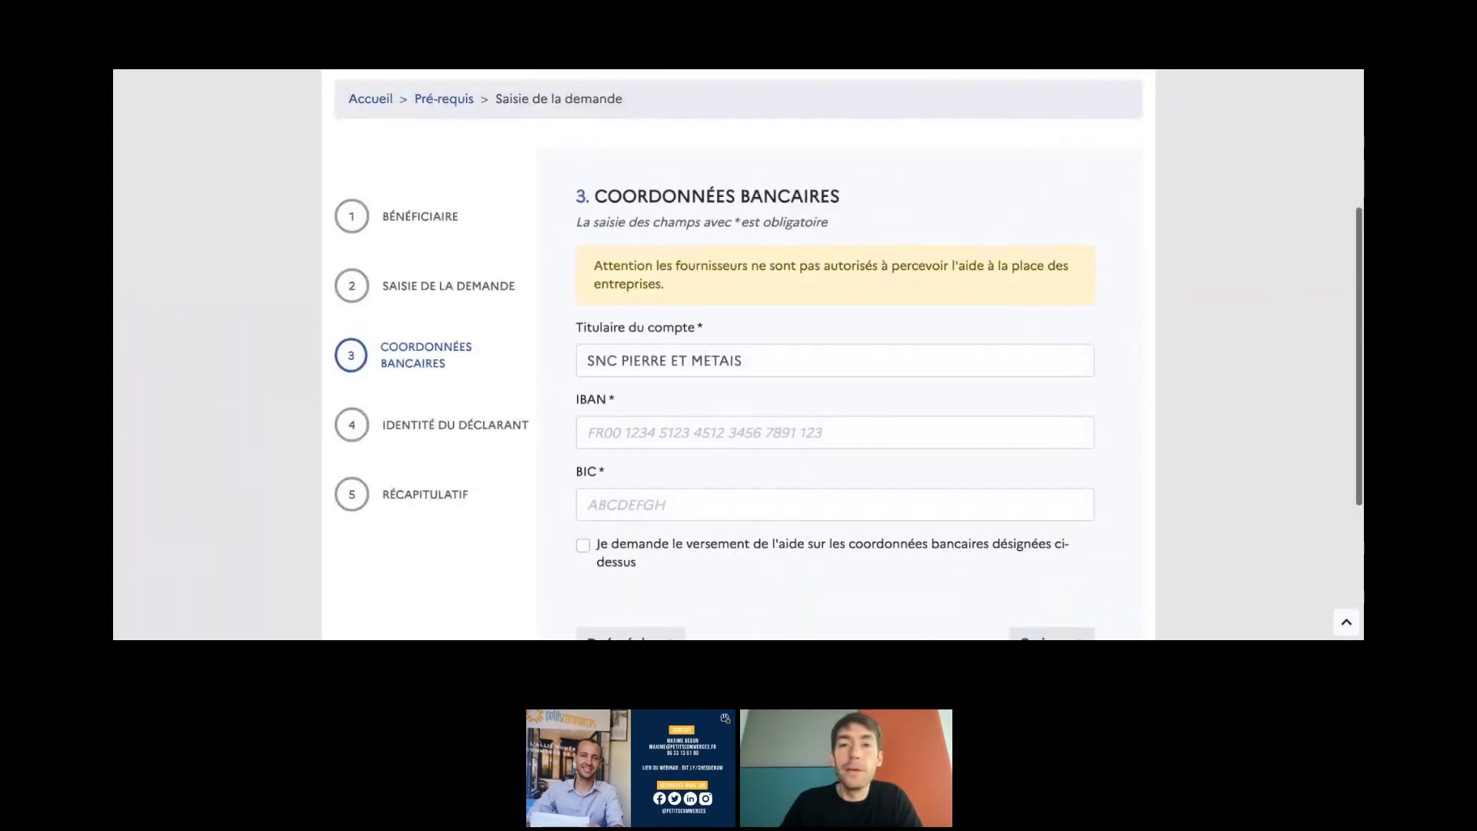
- Paste the company's IBAN, consent to payment into this account, and continue to step 4
scroll(839, 354, down, 2)
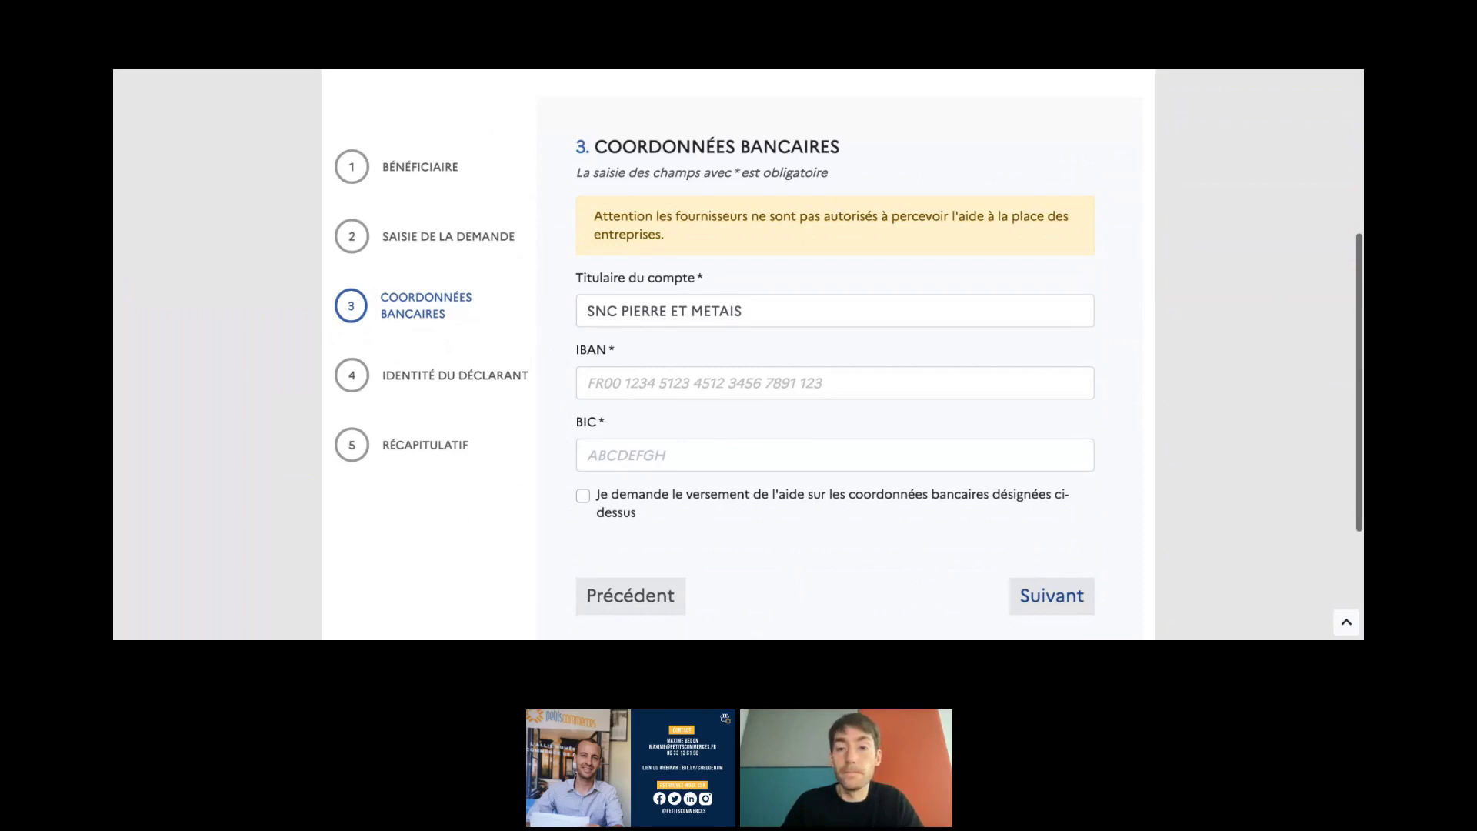
click(761, 383)
key(ctrl+v)
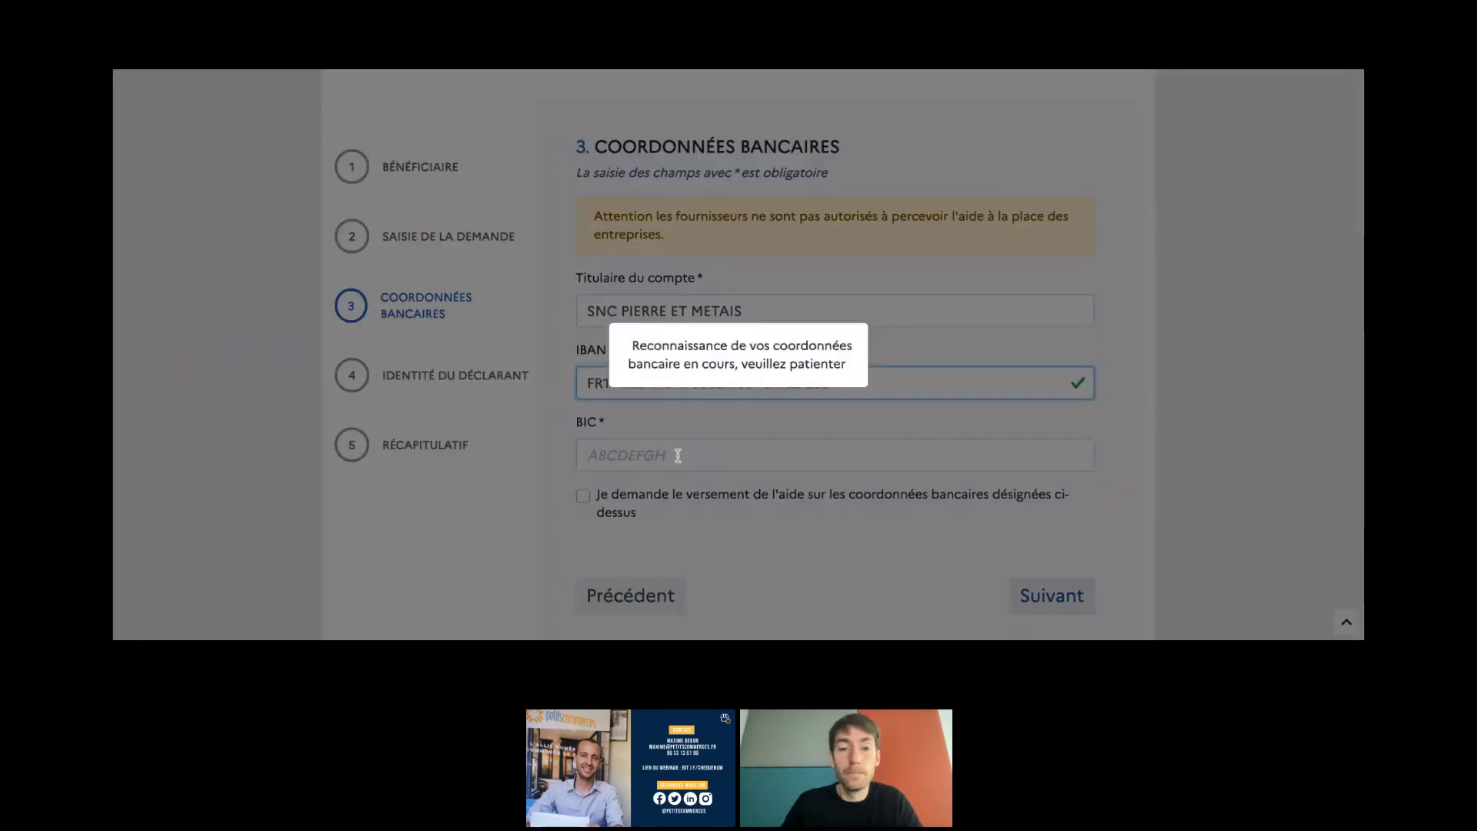
scroll(729, 529, down, 1)
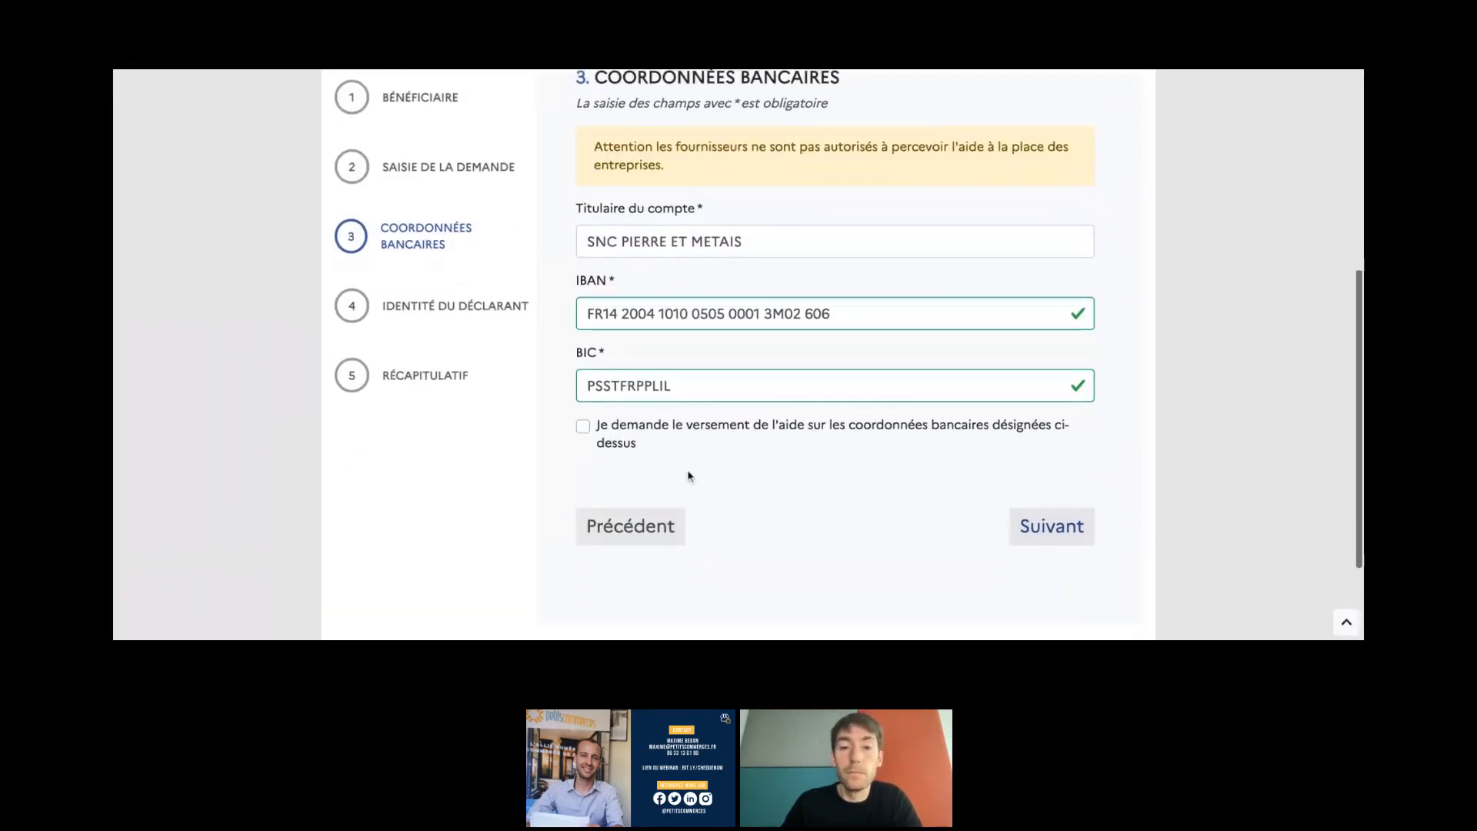
click(627, 440)
scroll(762, 462, up, 1)
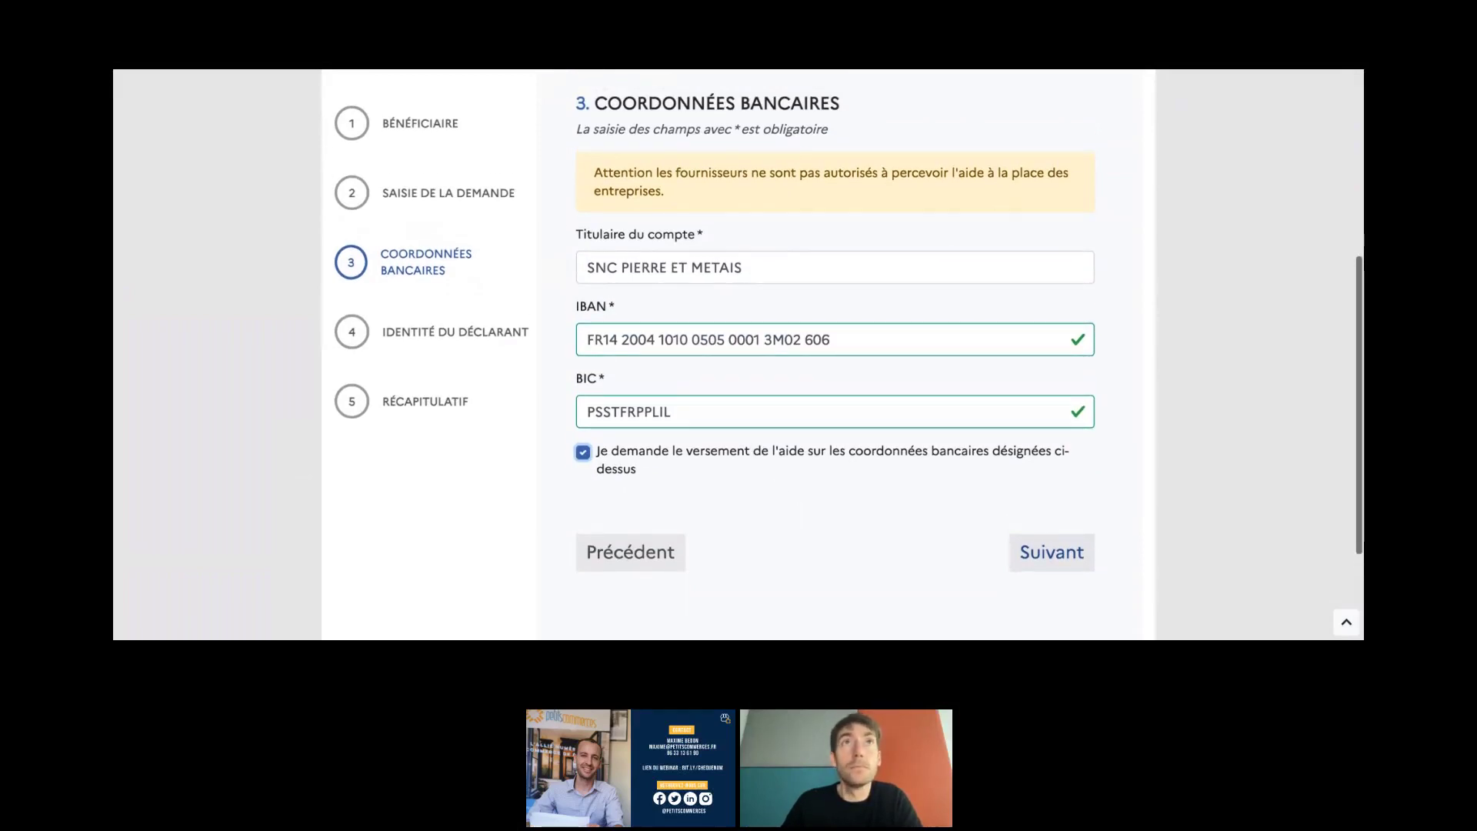
click(1050, 551)
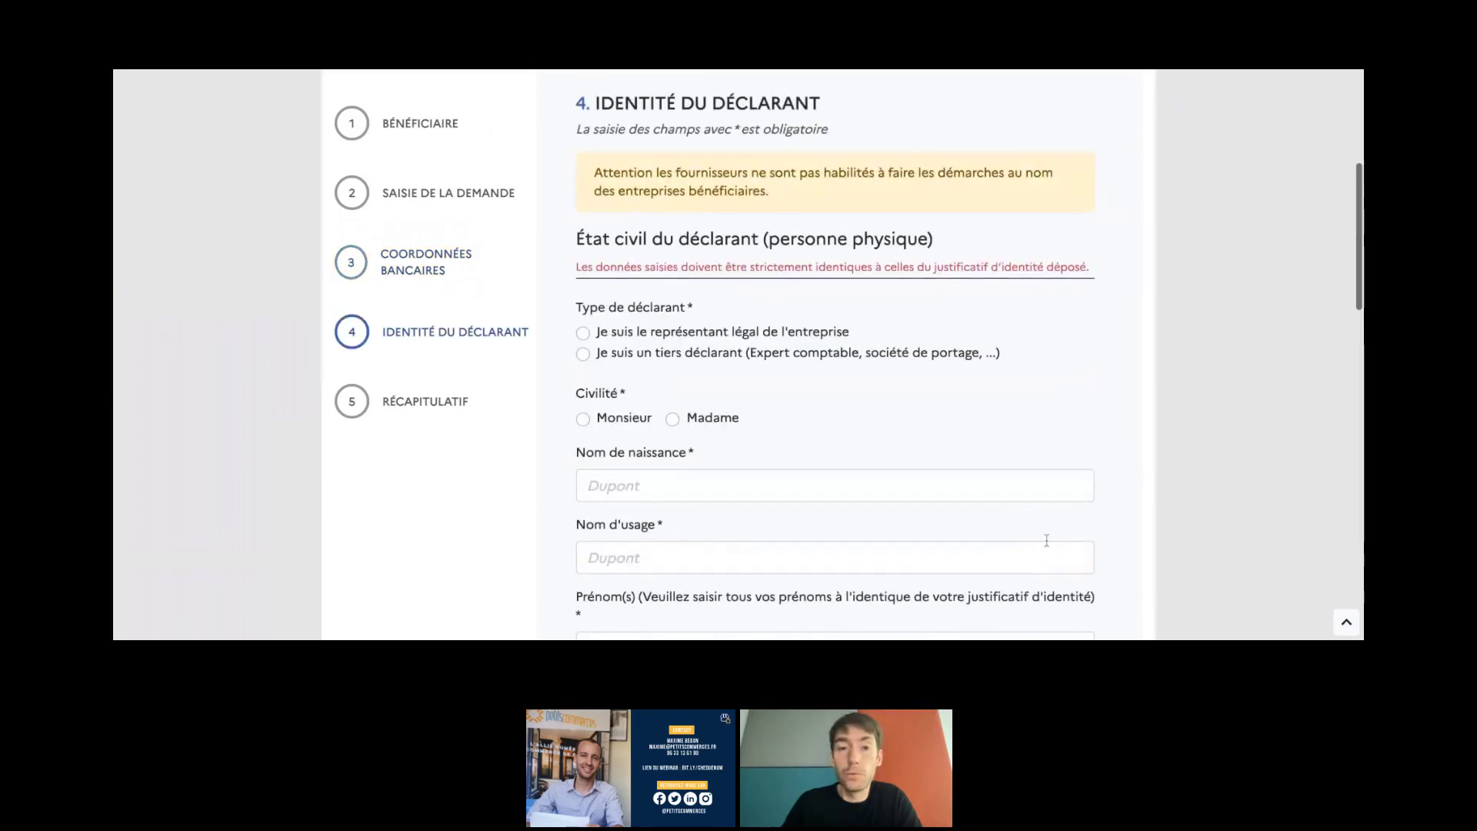
- Declare yourself the company's legal representative
scroll(561, 335, down, 1)
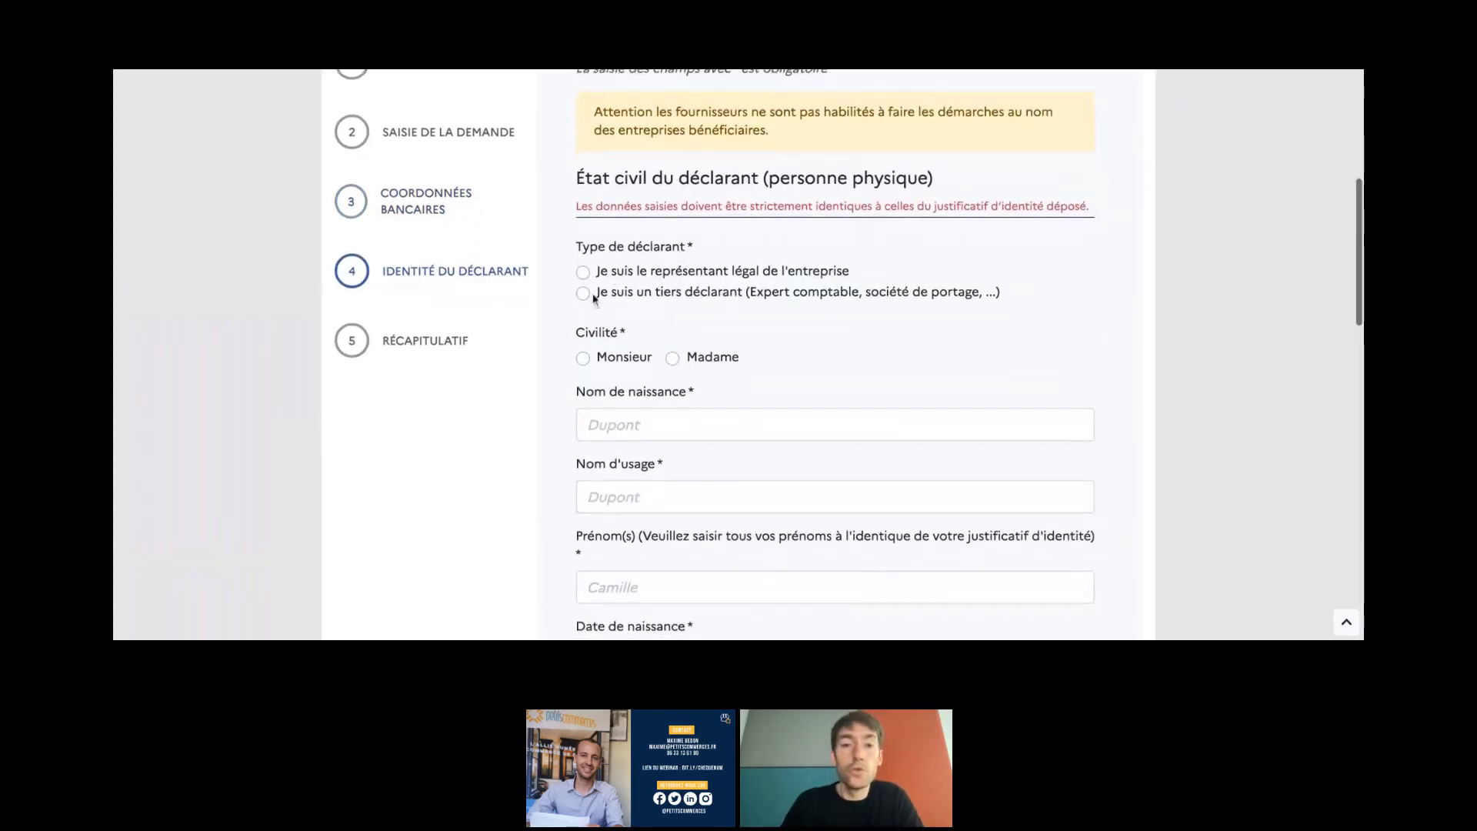
click(622, 274)
scroll(558, 305, down, 3)
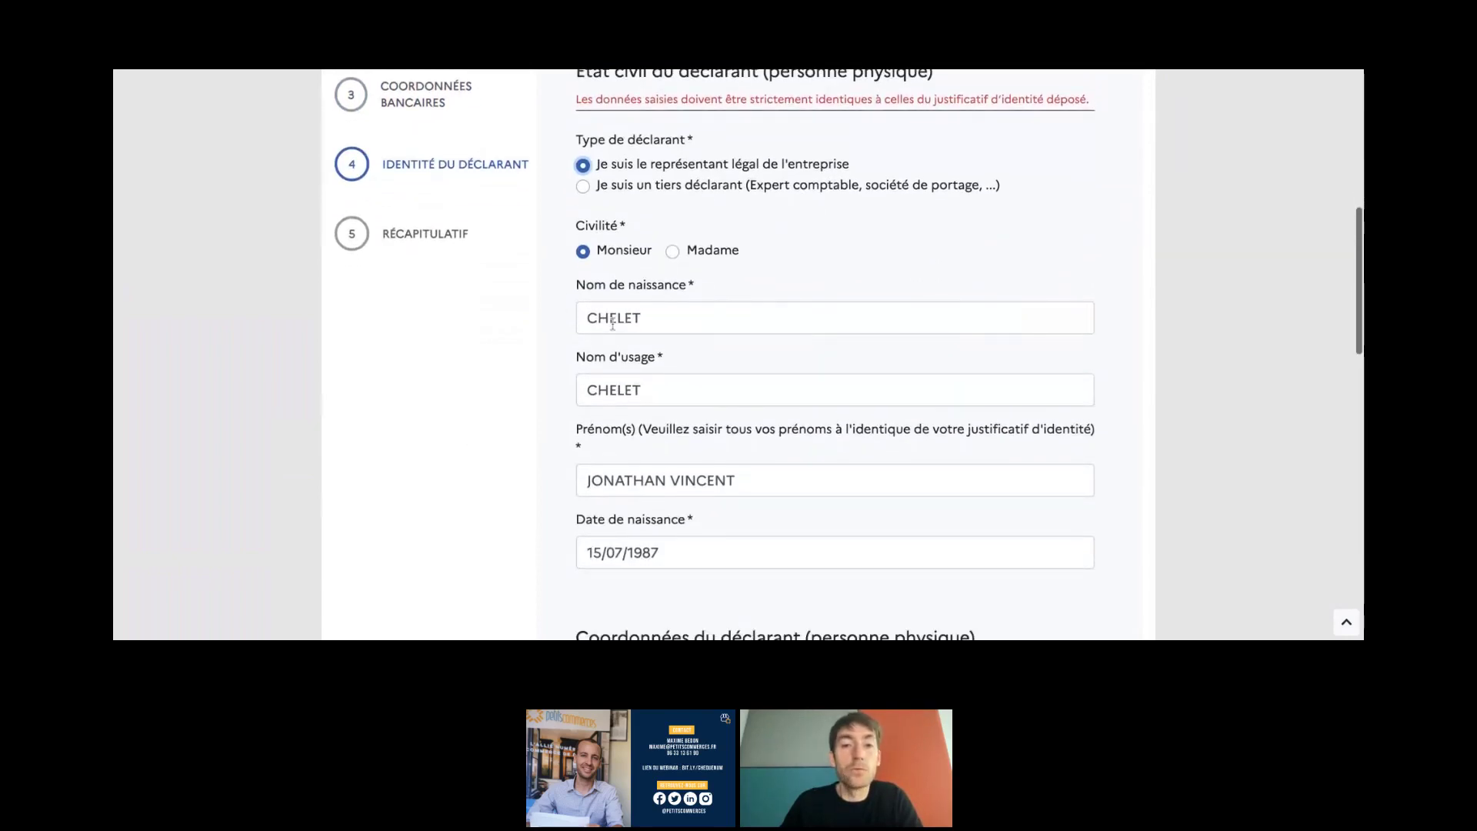
scroll(561, 308, up, 2)
scroll(593, 358, up, 2)
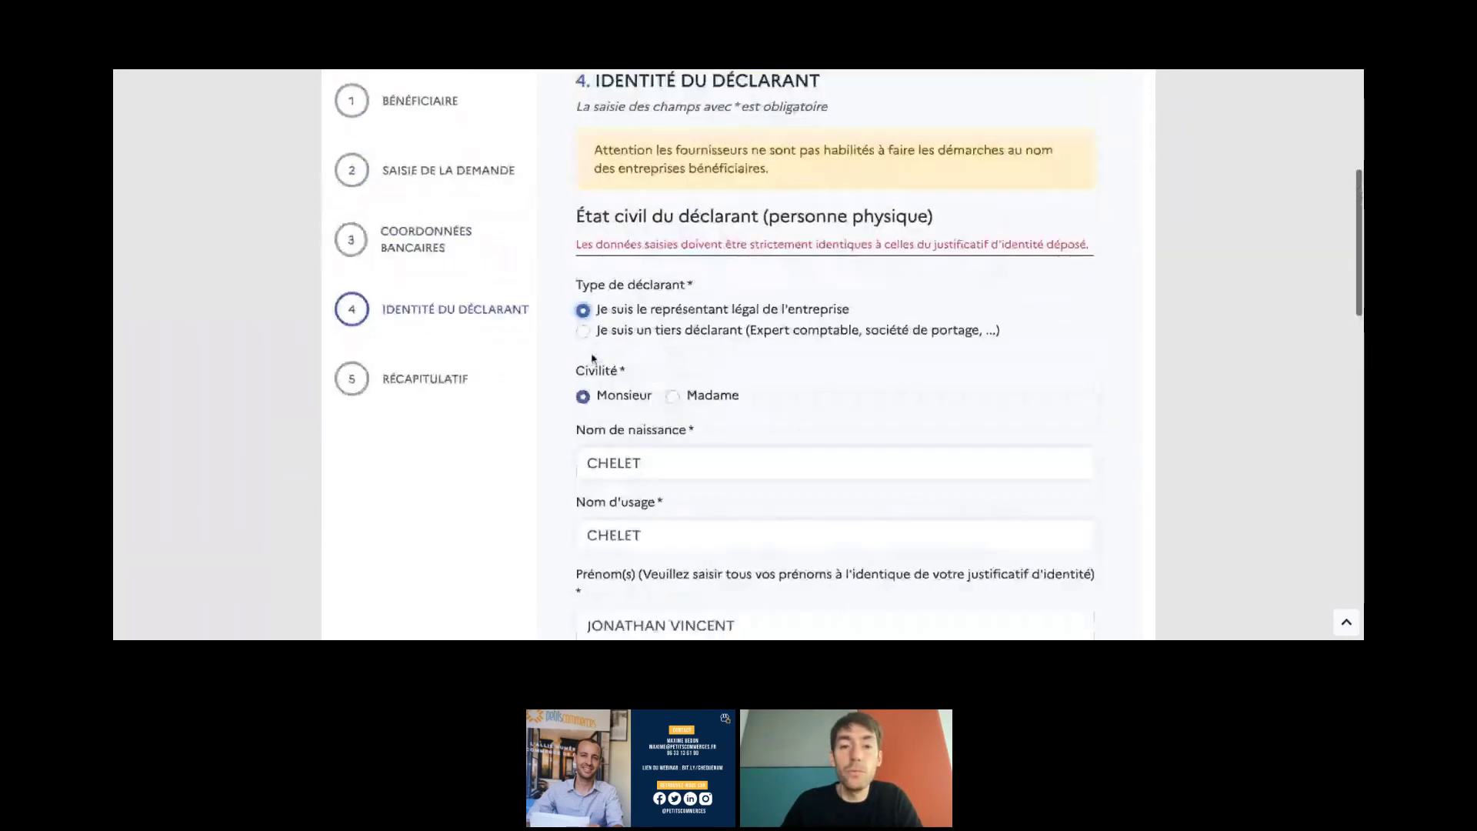
scroll(604, 356, down, 5)
scroll(616, 329, down, 5)
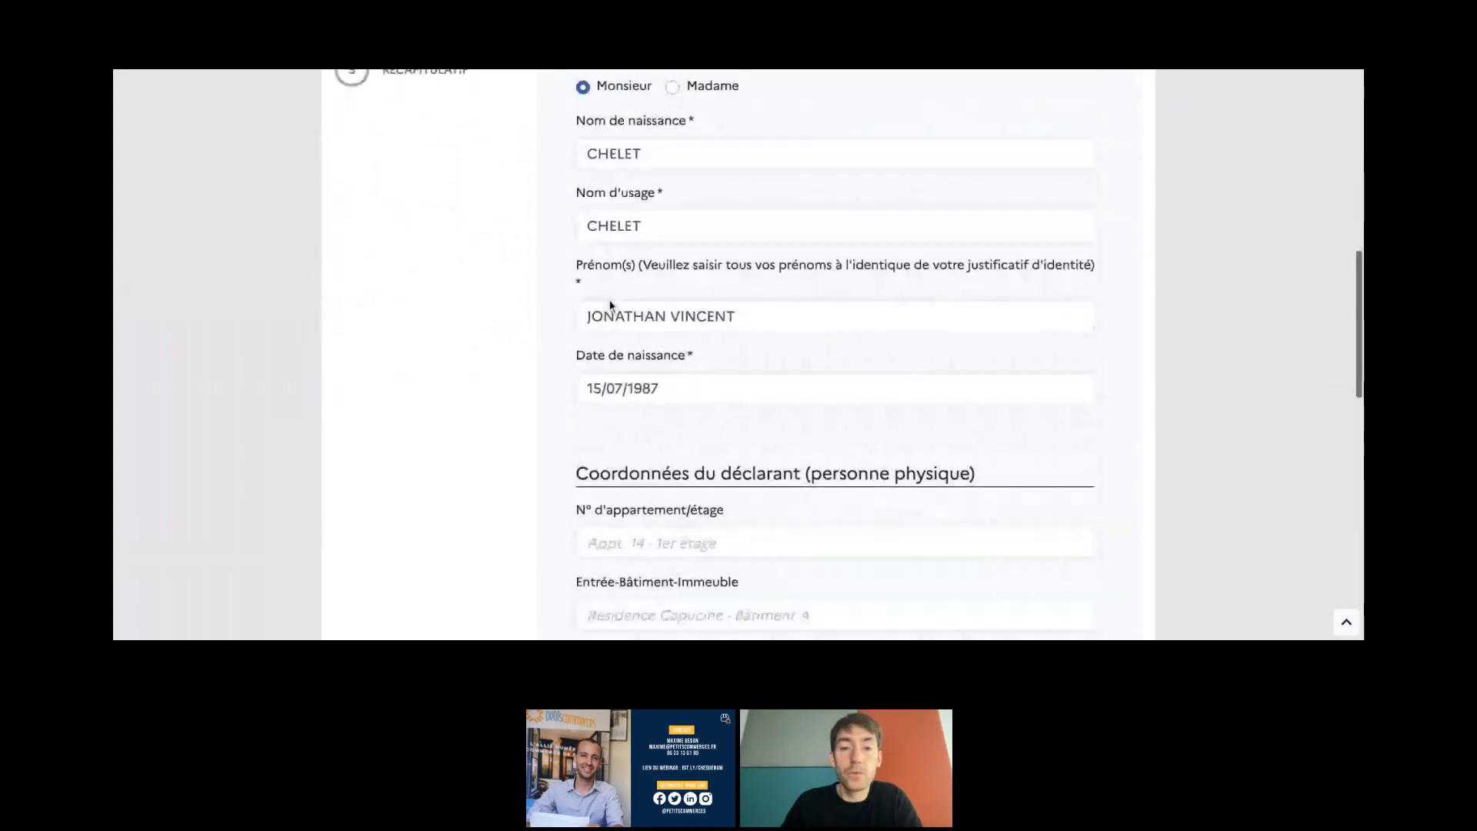
scroll(610, 306, down, 1)
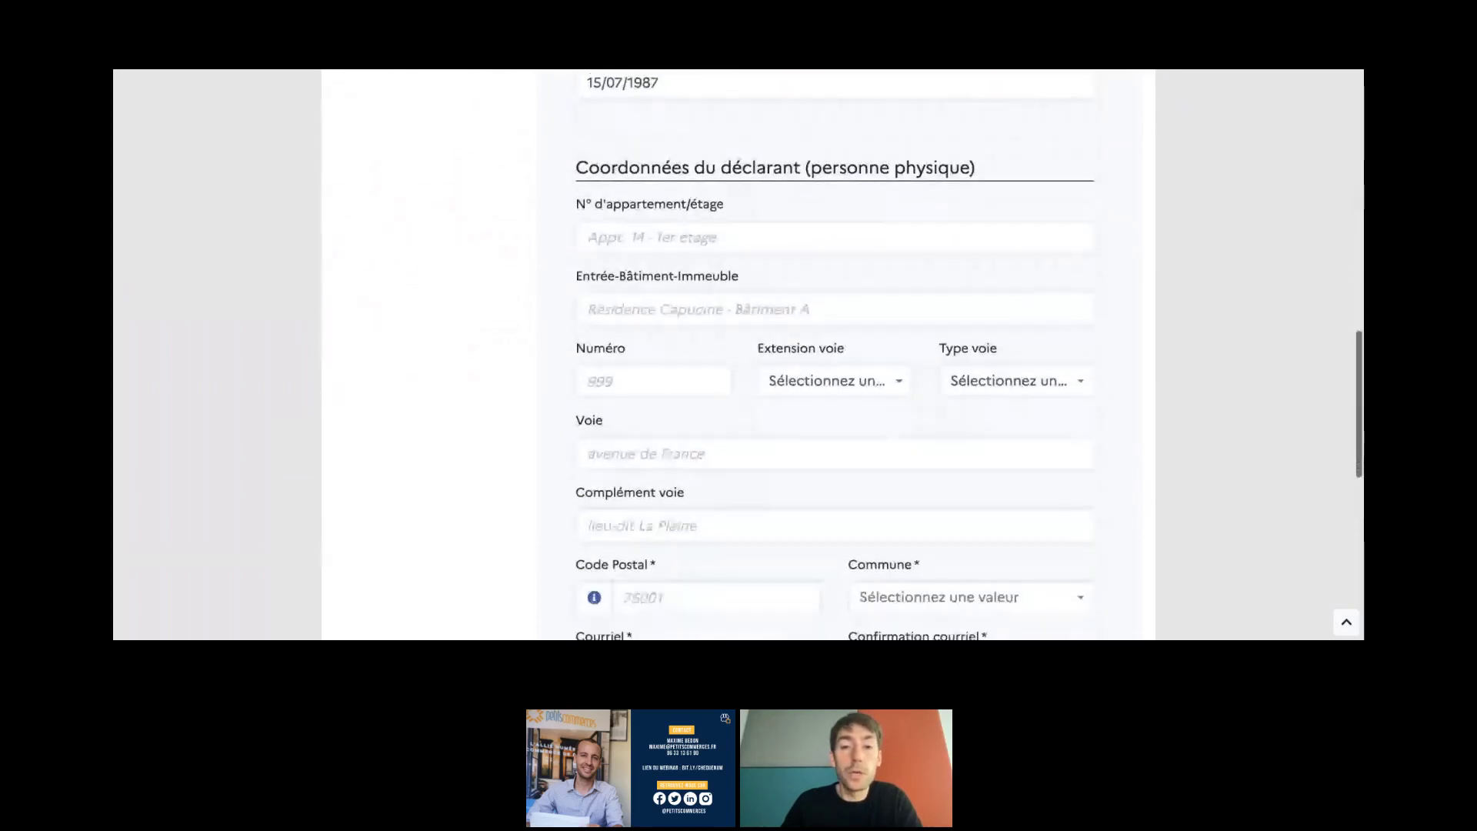
scroll(604, 331, up, 1)
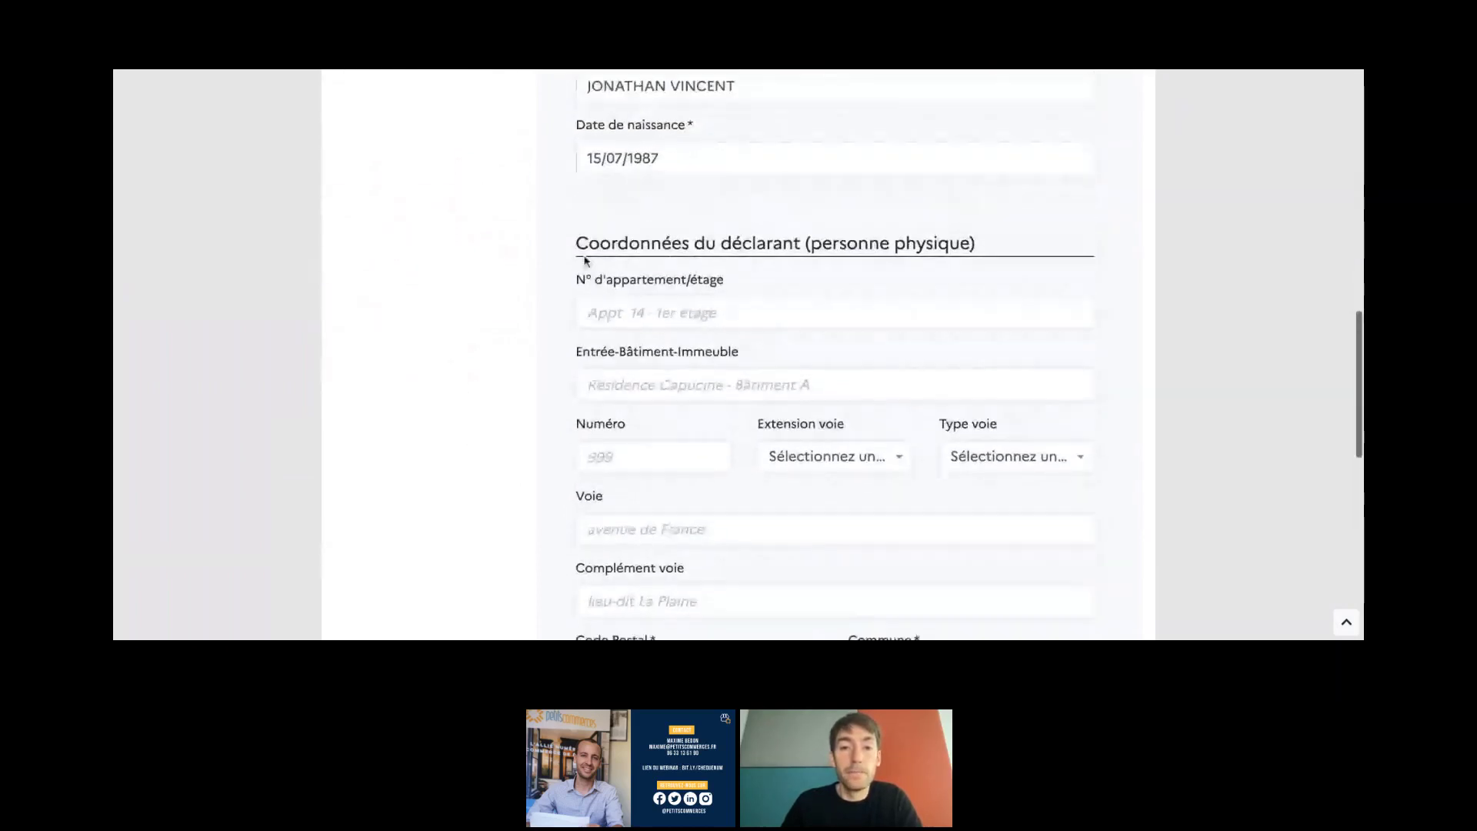
scroll(596, 346, down, 1)
- Enter the declarant's street number
click(602, 412)
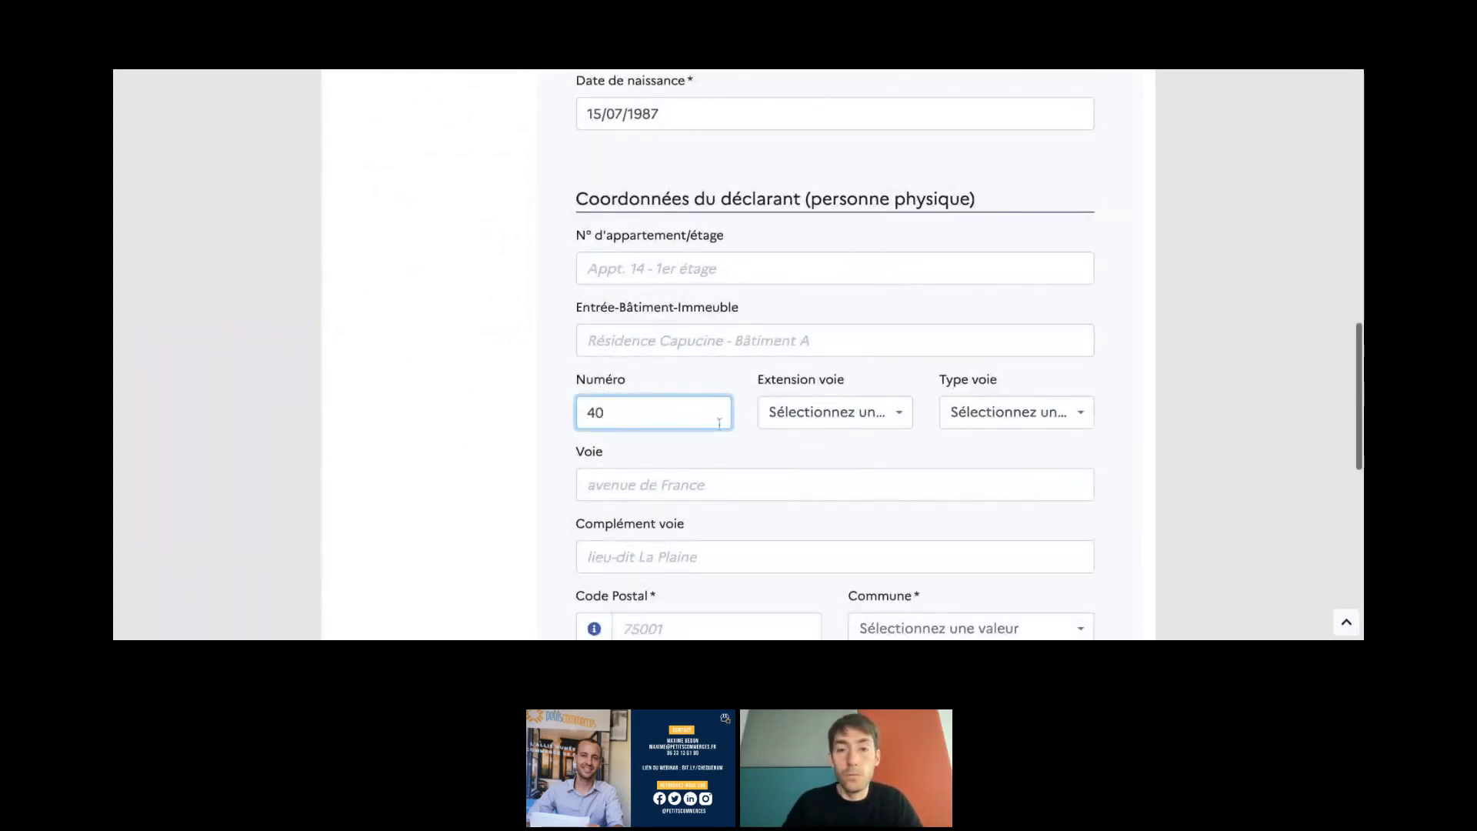
click(783, 415)
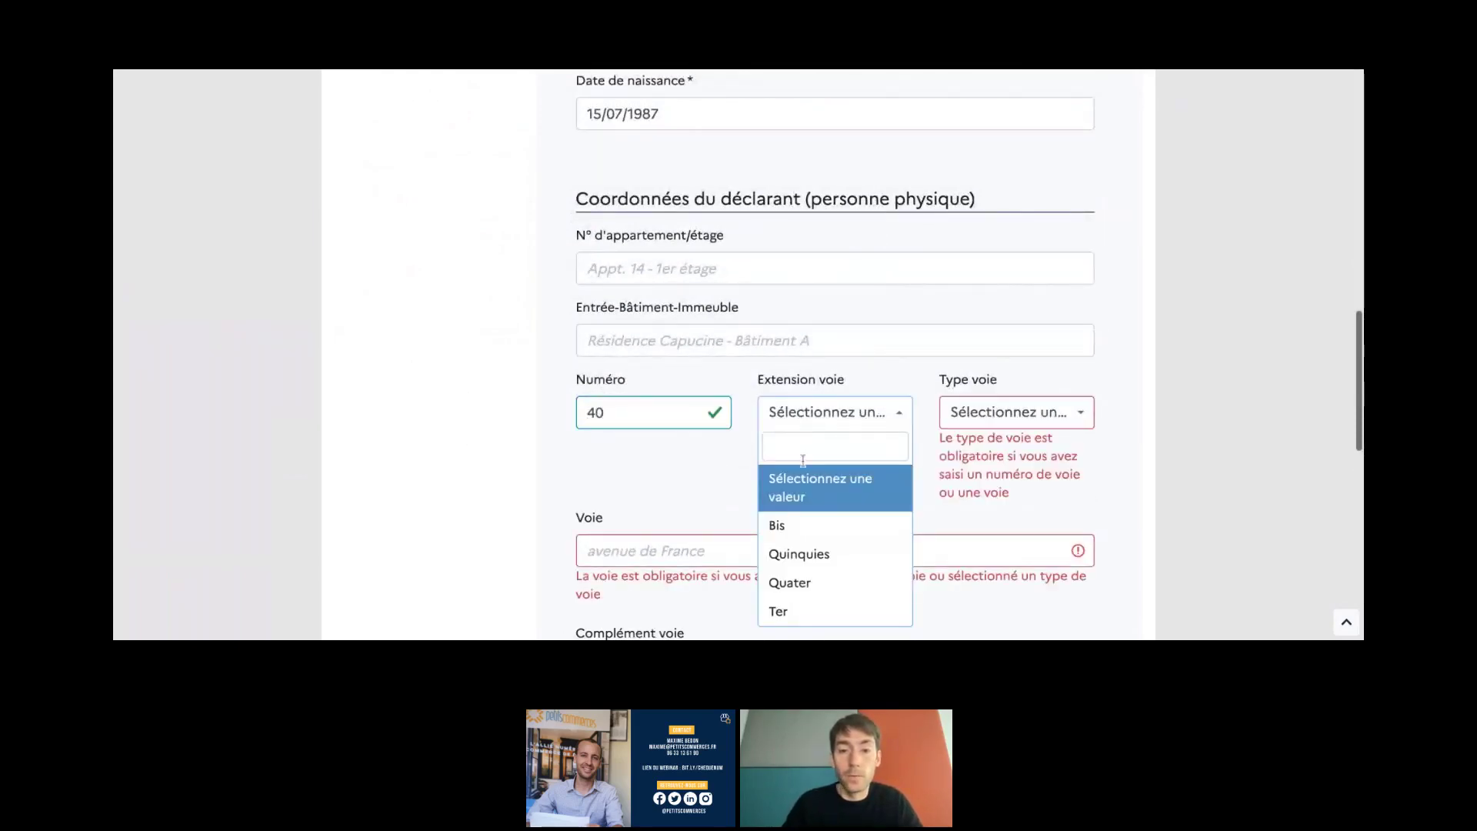
text(rue)
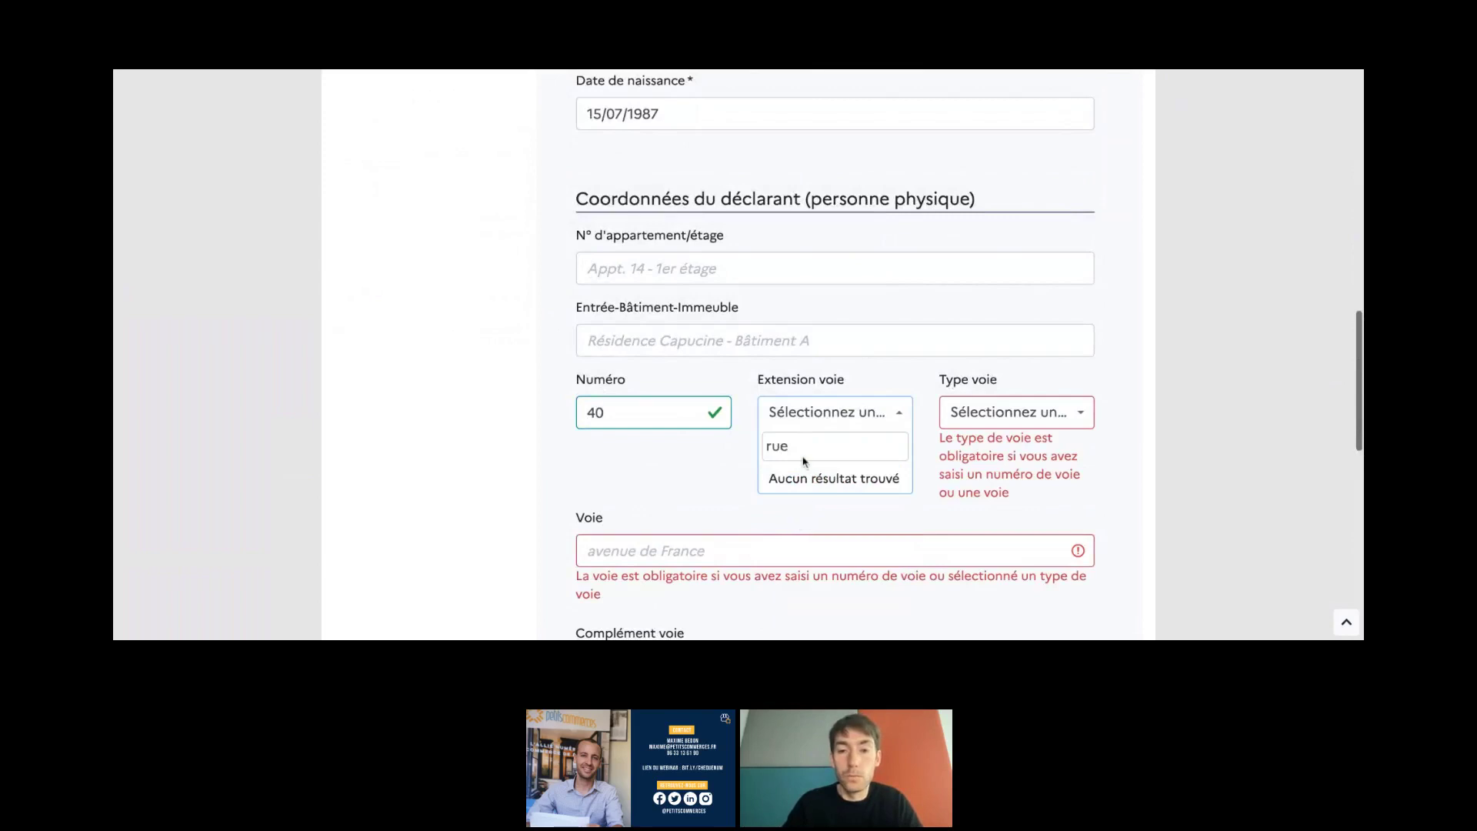
key(BackSpace)
key(BackSpace)
key(BackSpace)
- Set the street type to Avenue and type the street name in Voie
click(1042, 415)
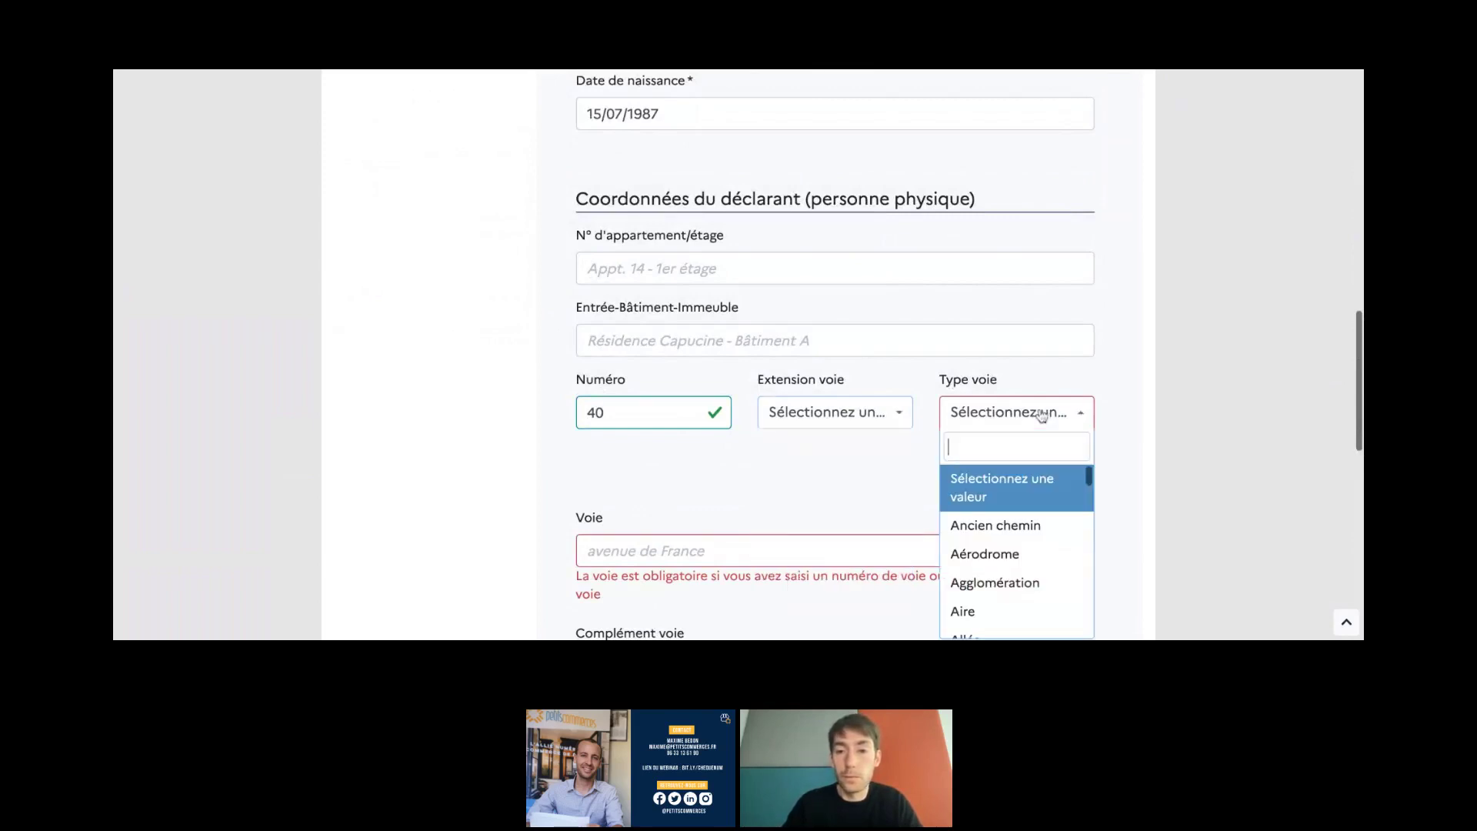
text(rue)
click(978, 561)
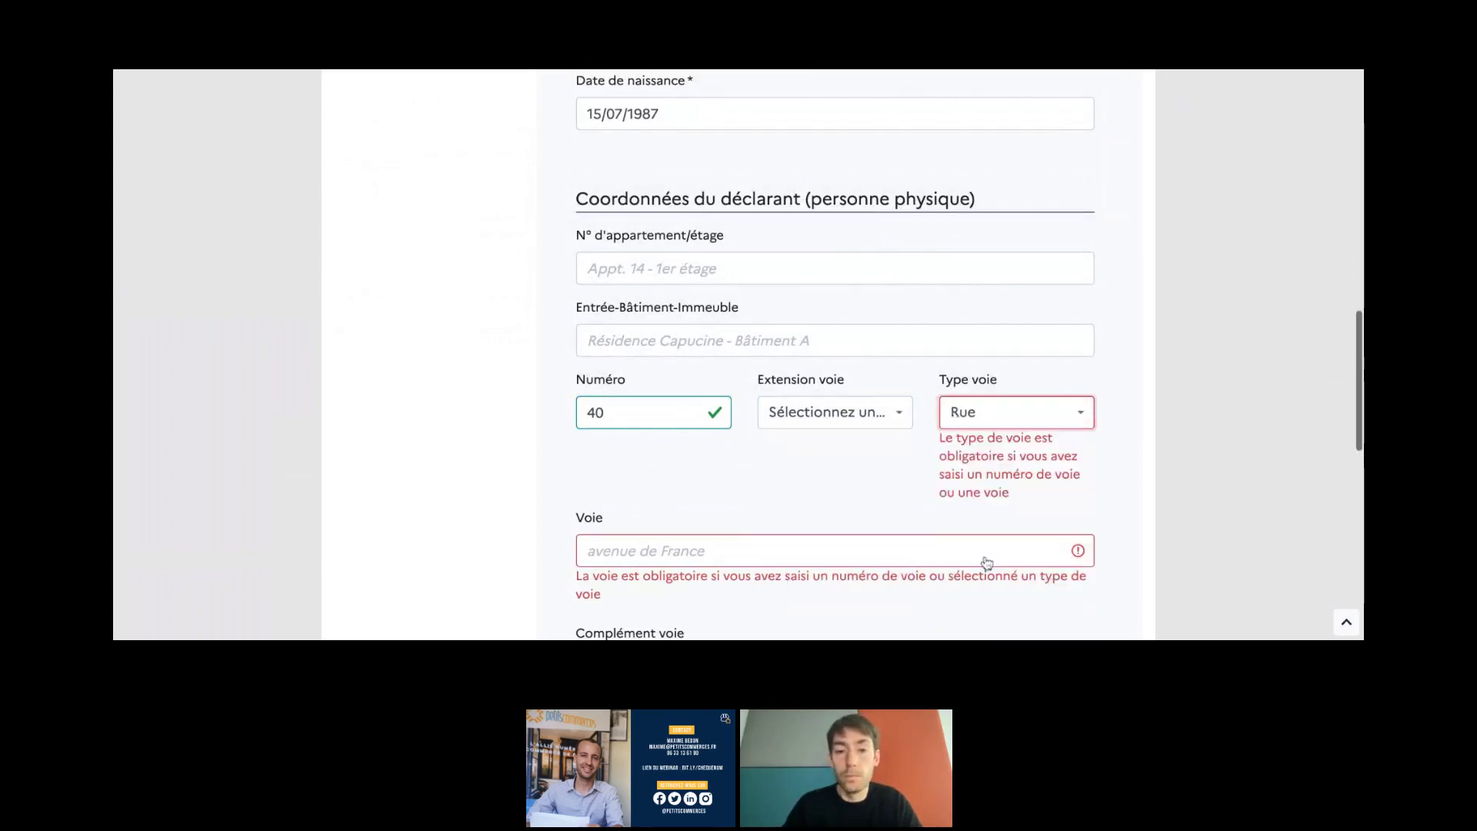
click(830, 536)
click(991, 423)
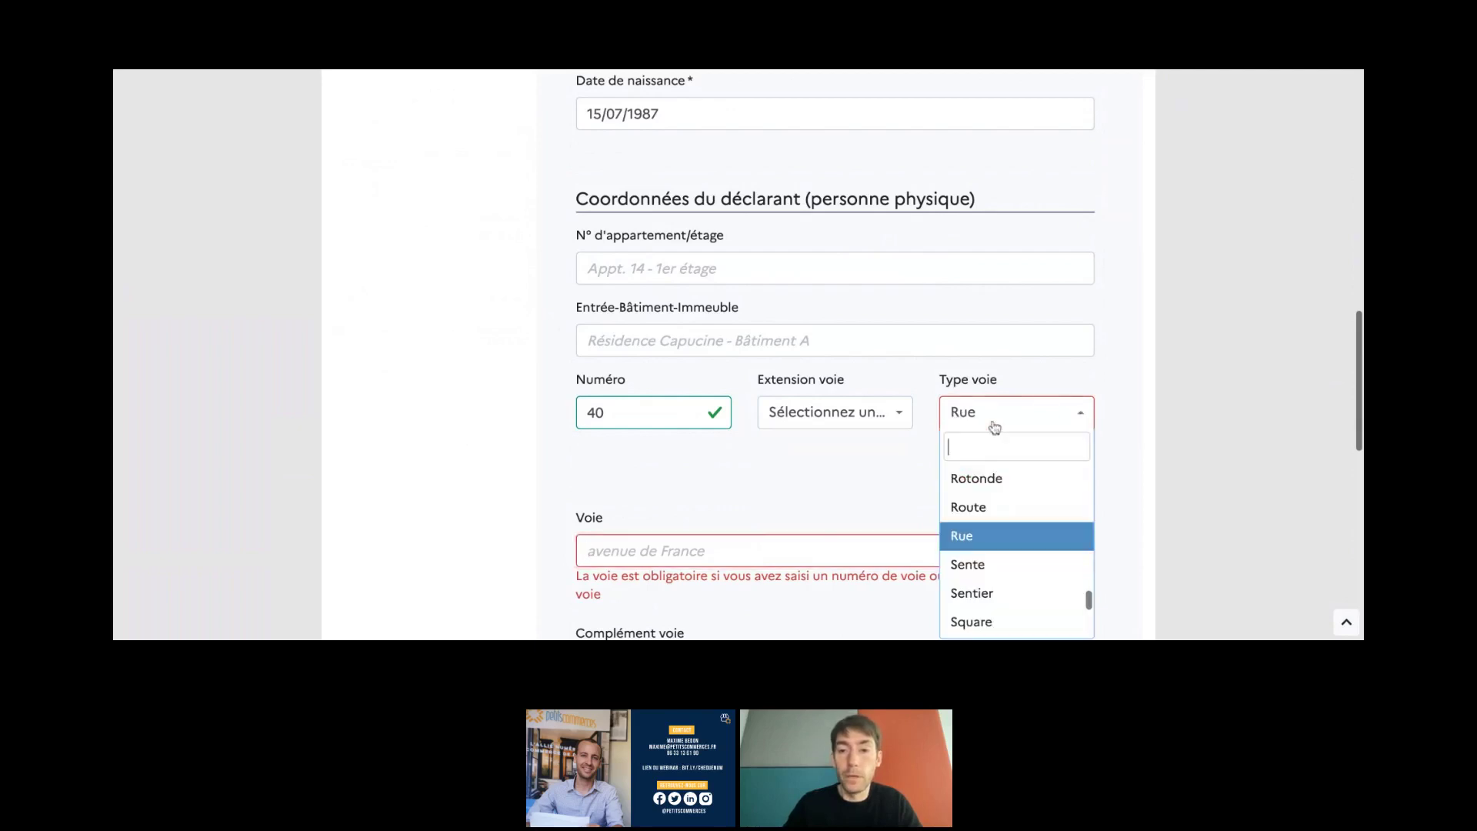
text(aven)
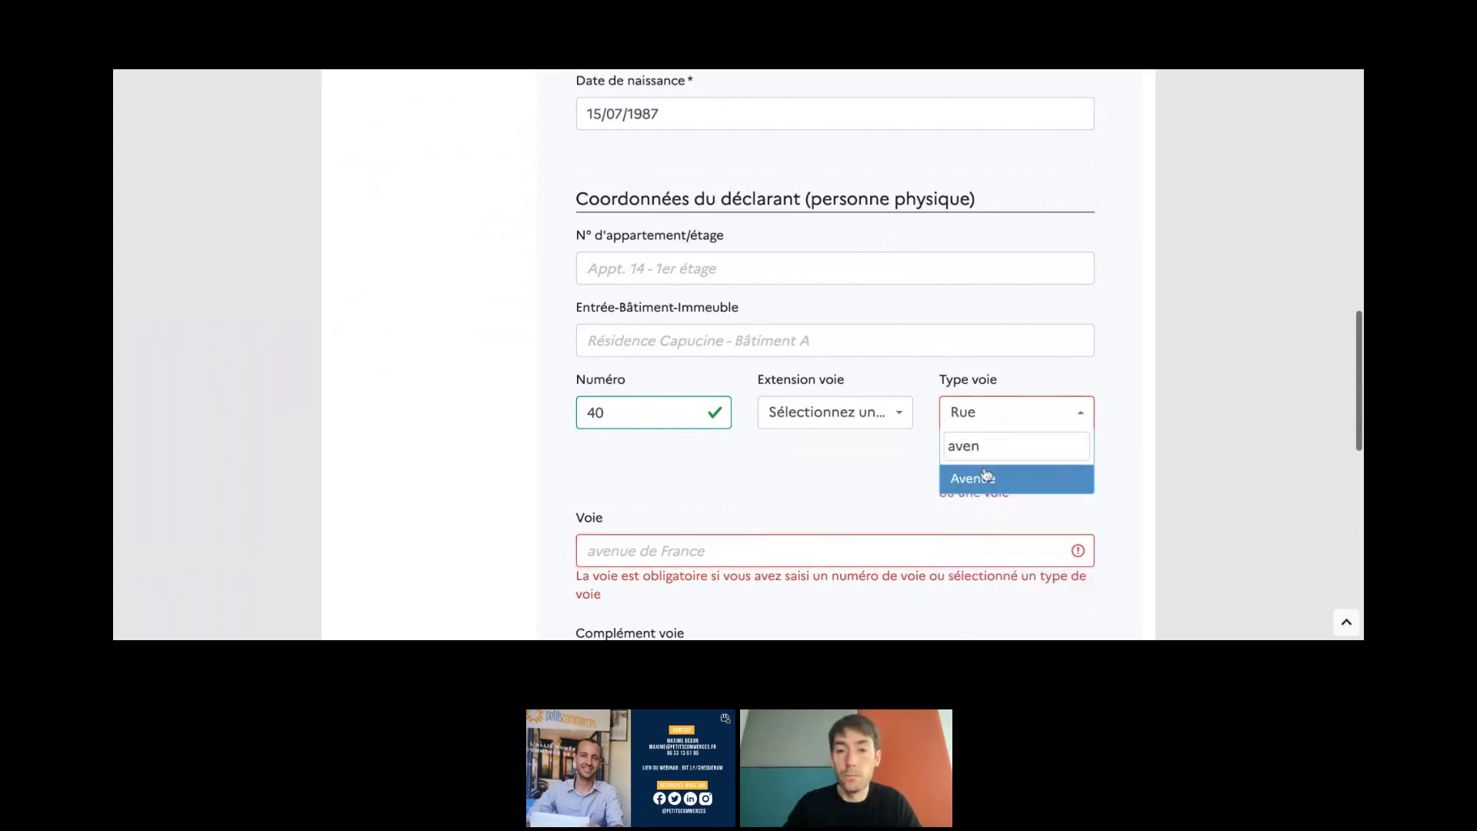
click(987, 475)
click(652, 558)
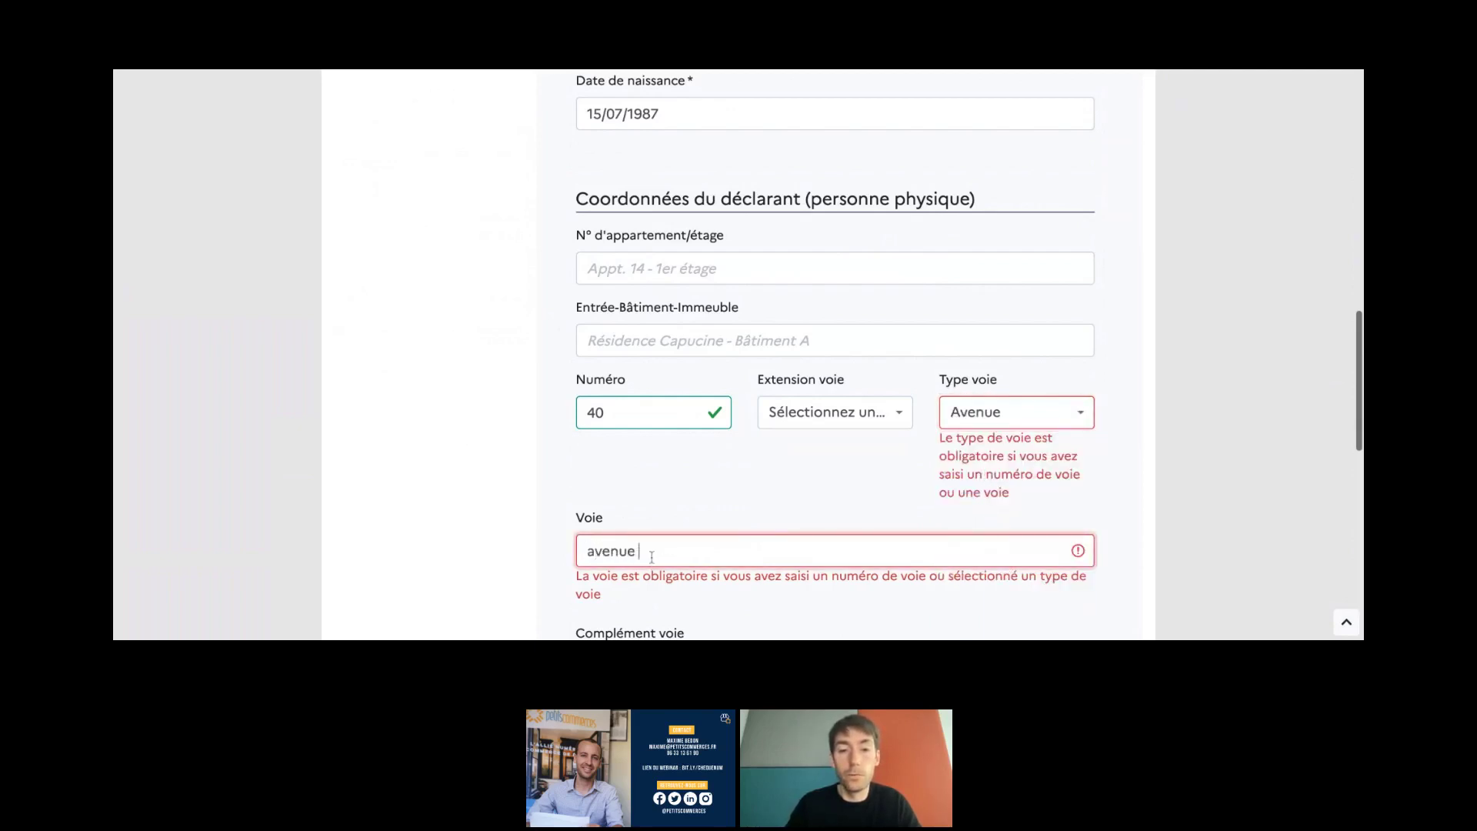
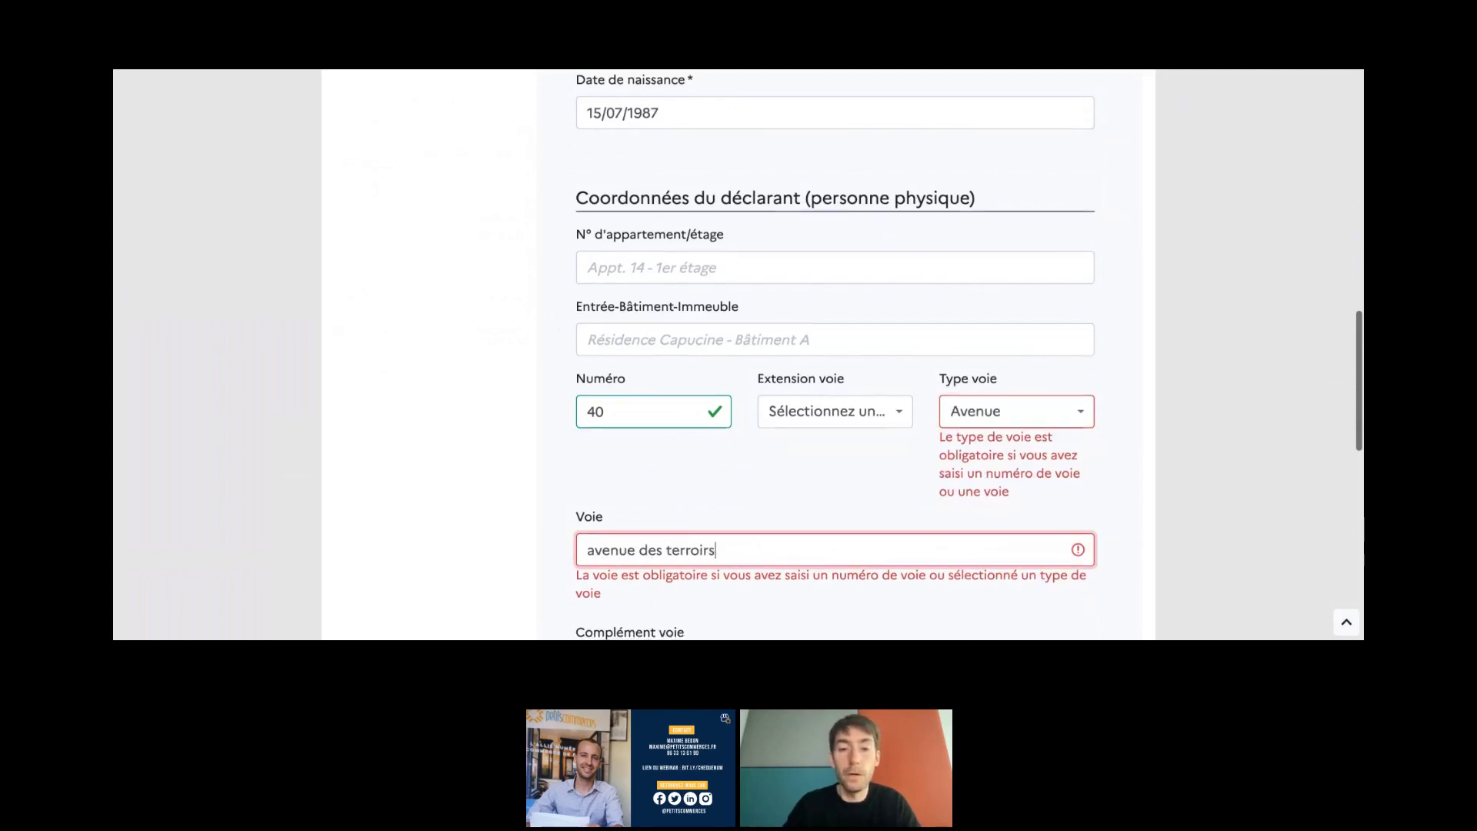
scroll(658, 428, down, 3)
- Enter the declarant's postal code, clearing the stray characters and correcting the last digit
click(658, 428)
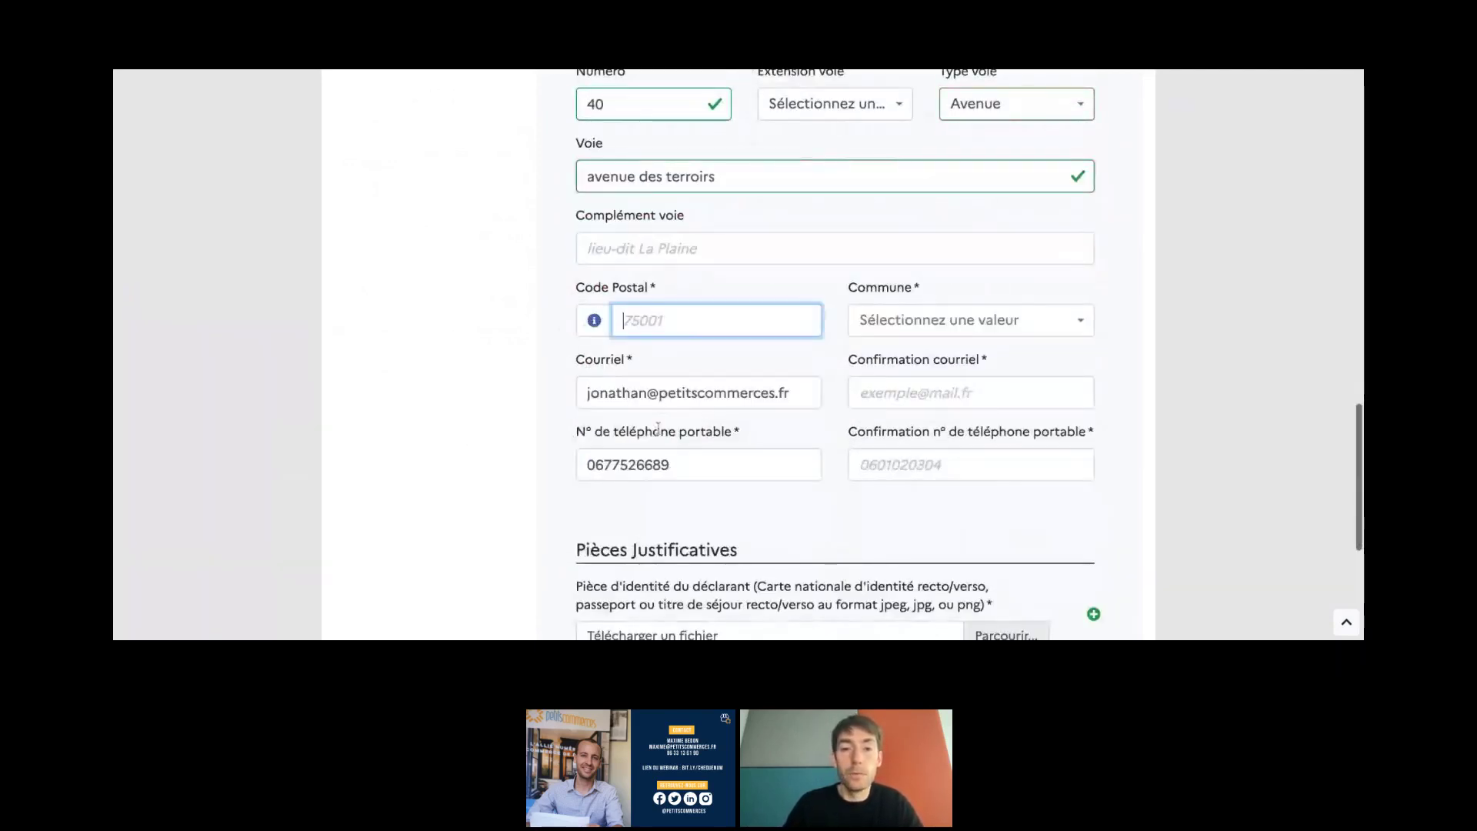
text(75016)
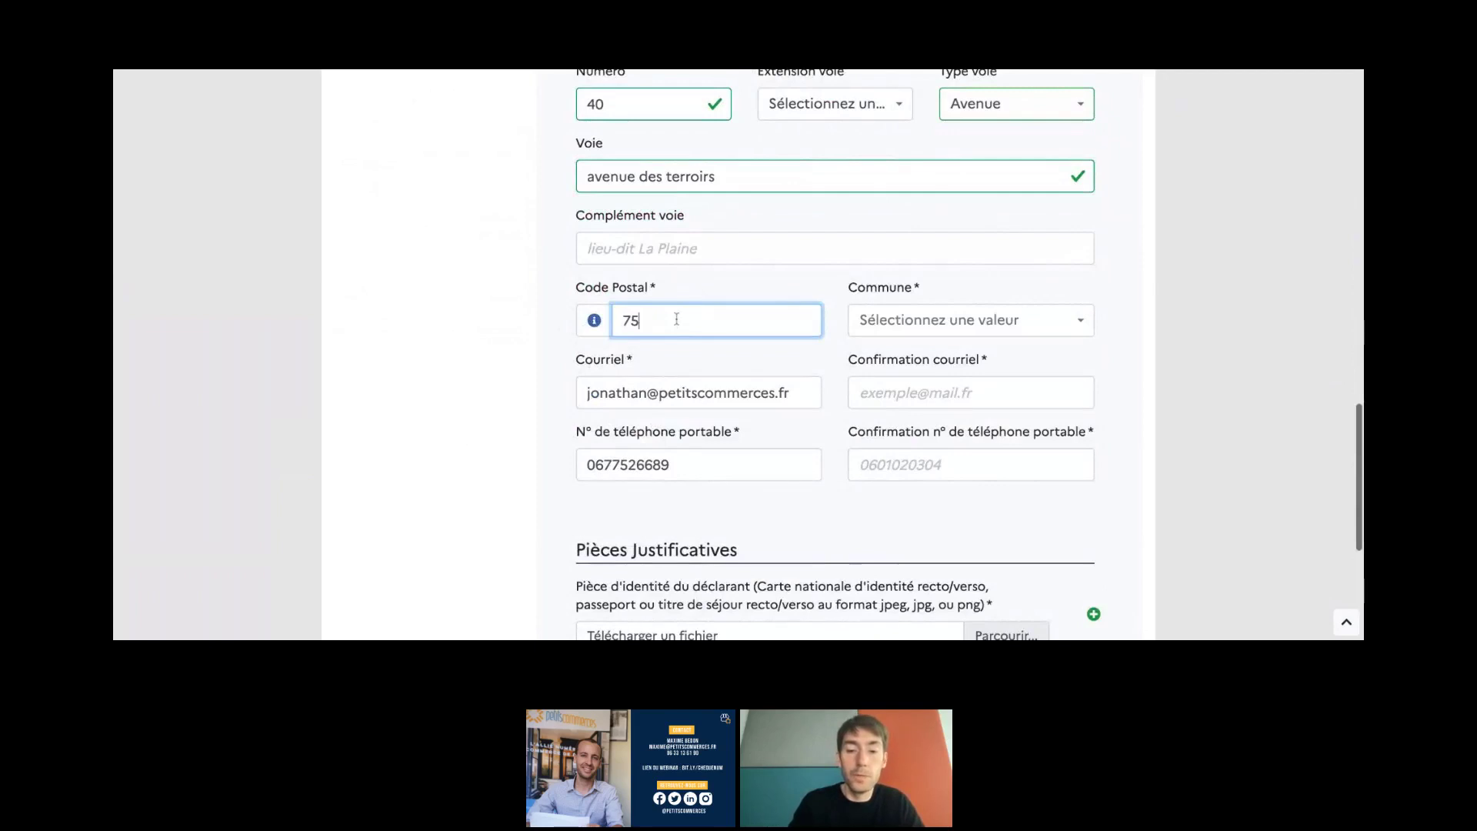
key(BackSpace)
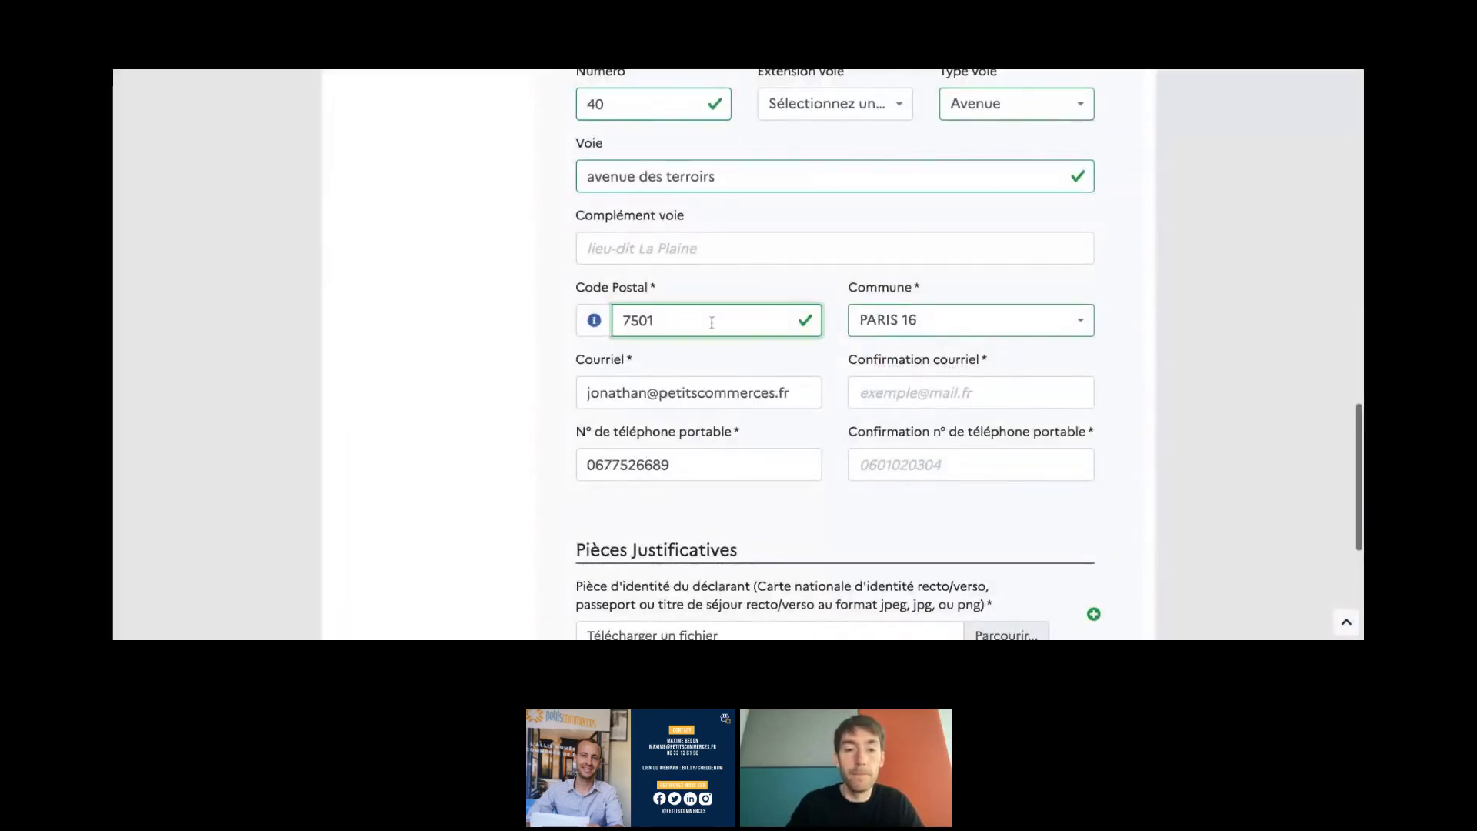
text(<)
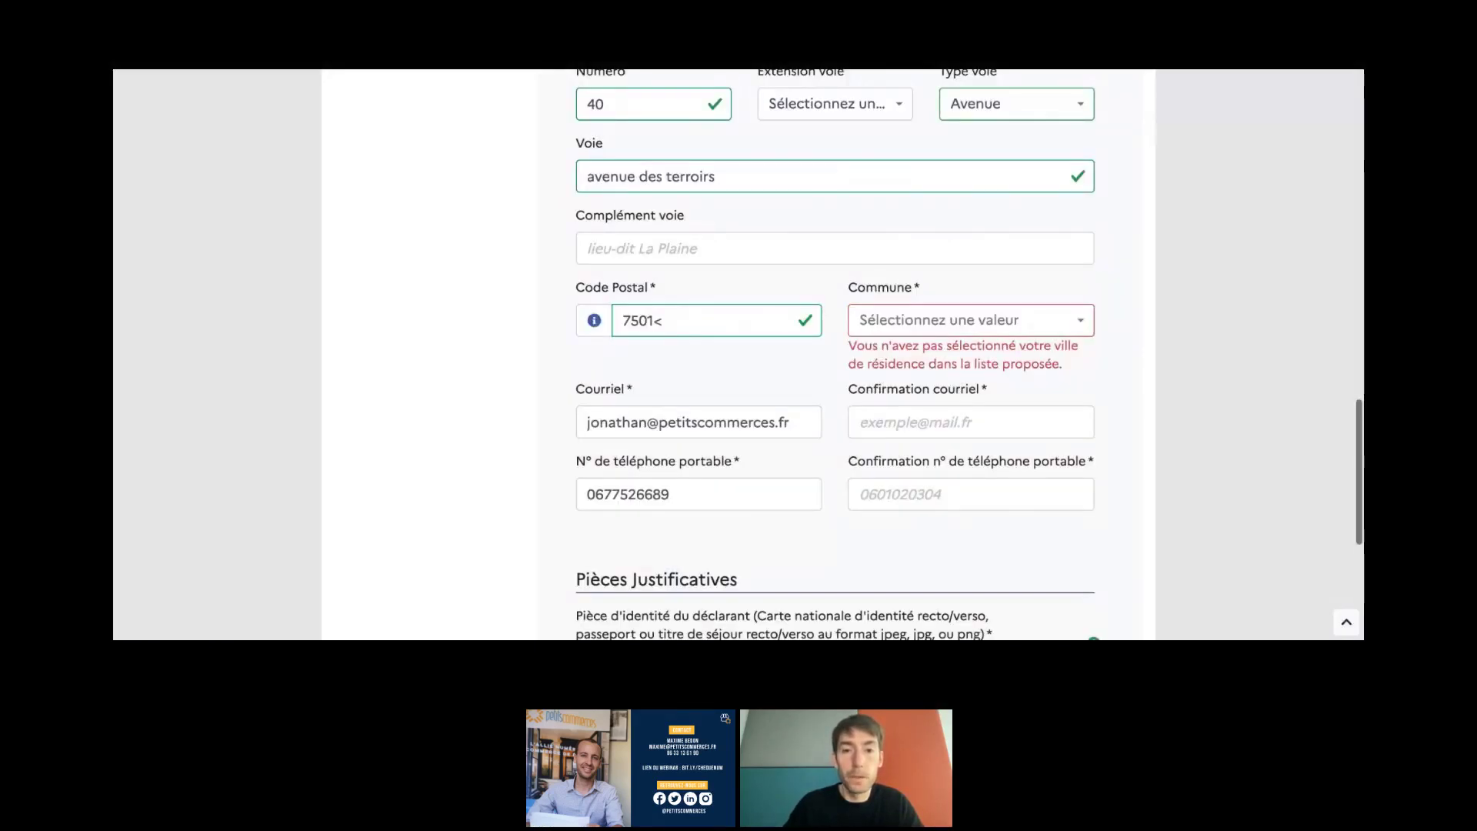
click(698, 321)
text(é)
key(BackSpace)
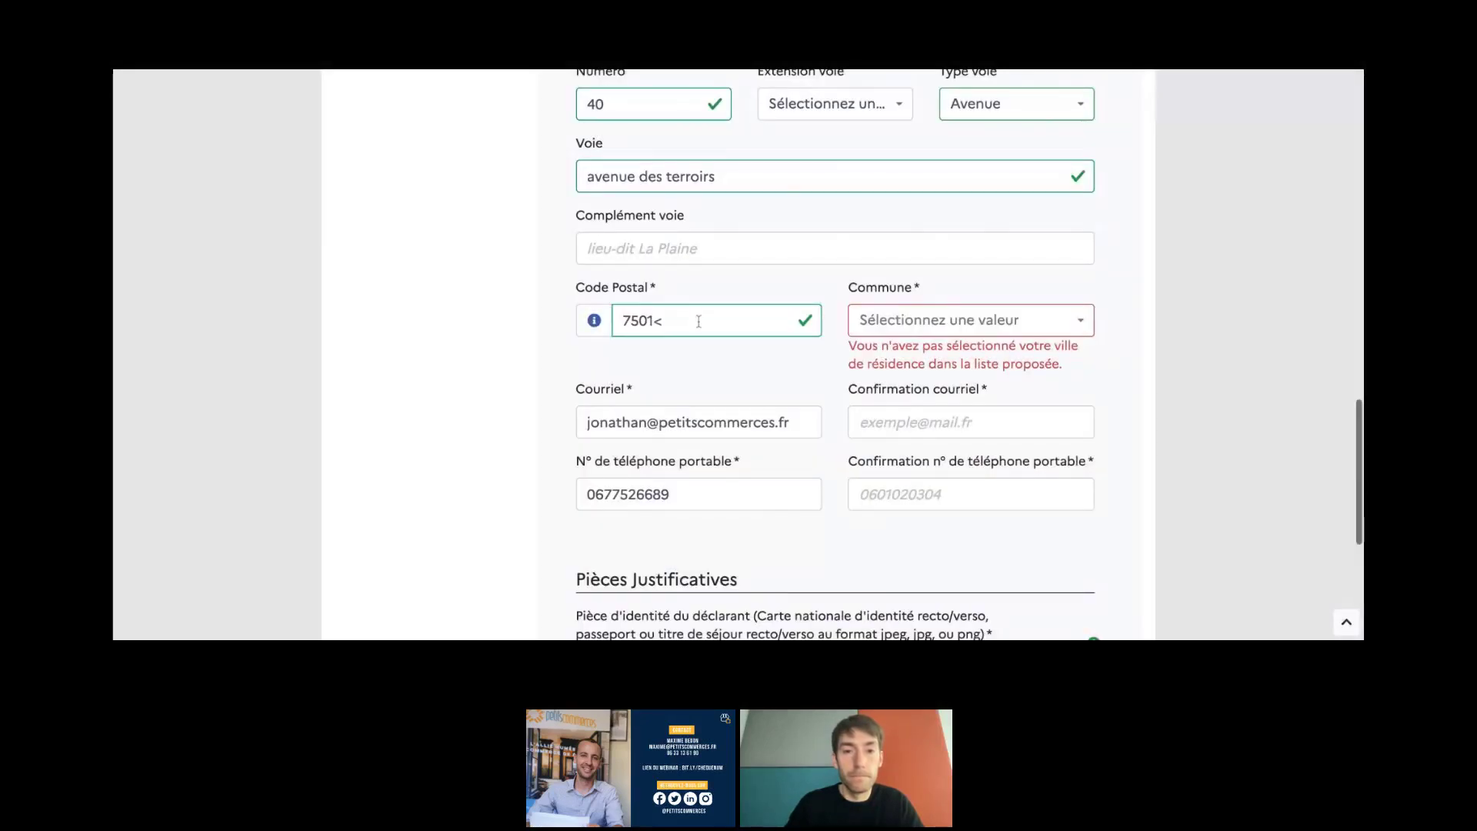
click(713, 321)
key(BackSpace)
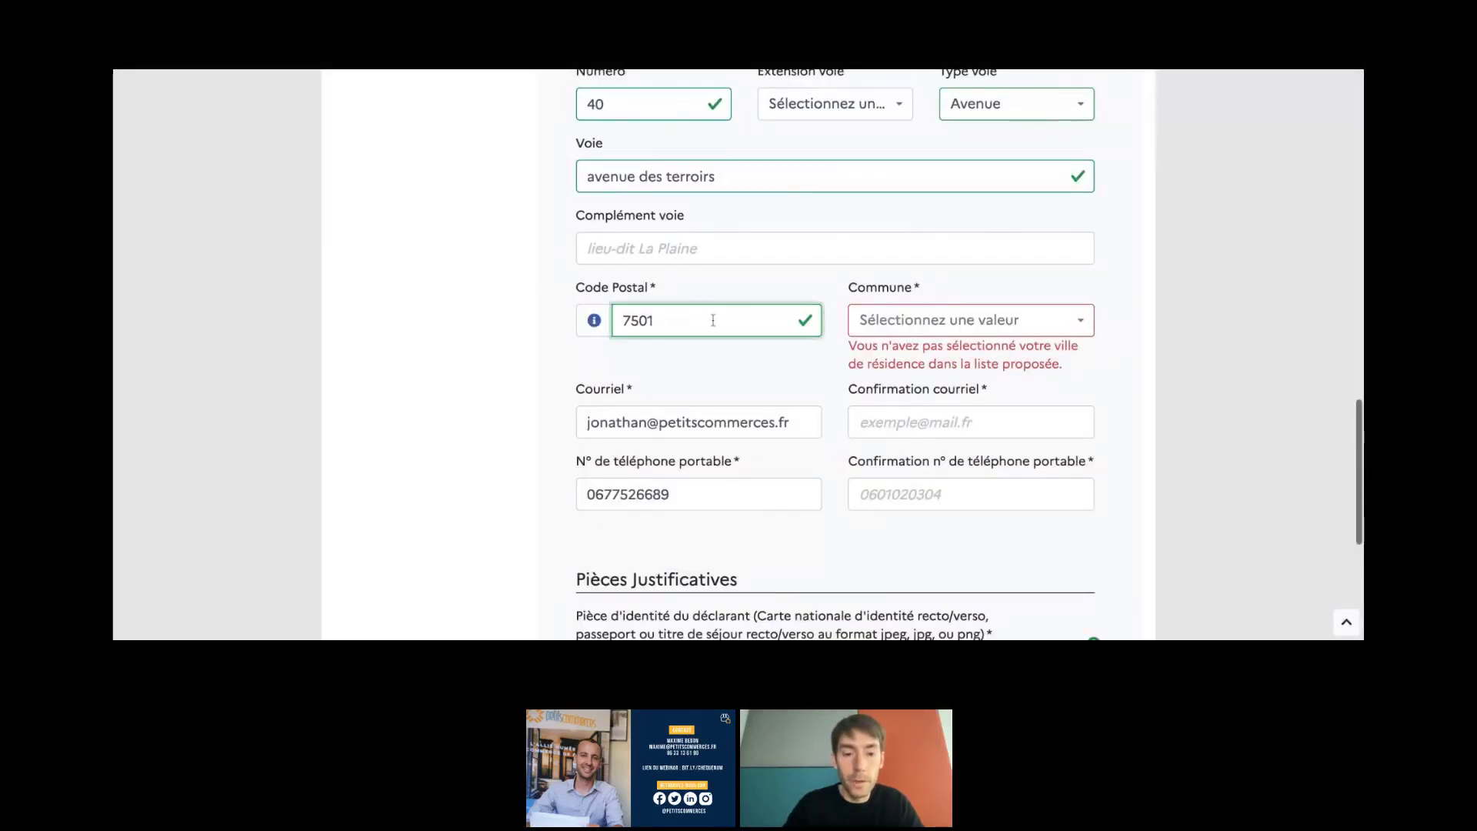
text(2)
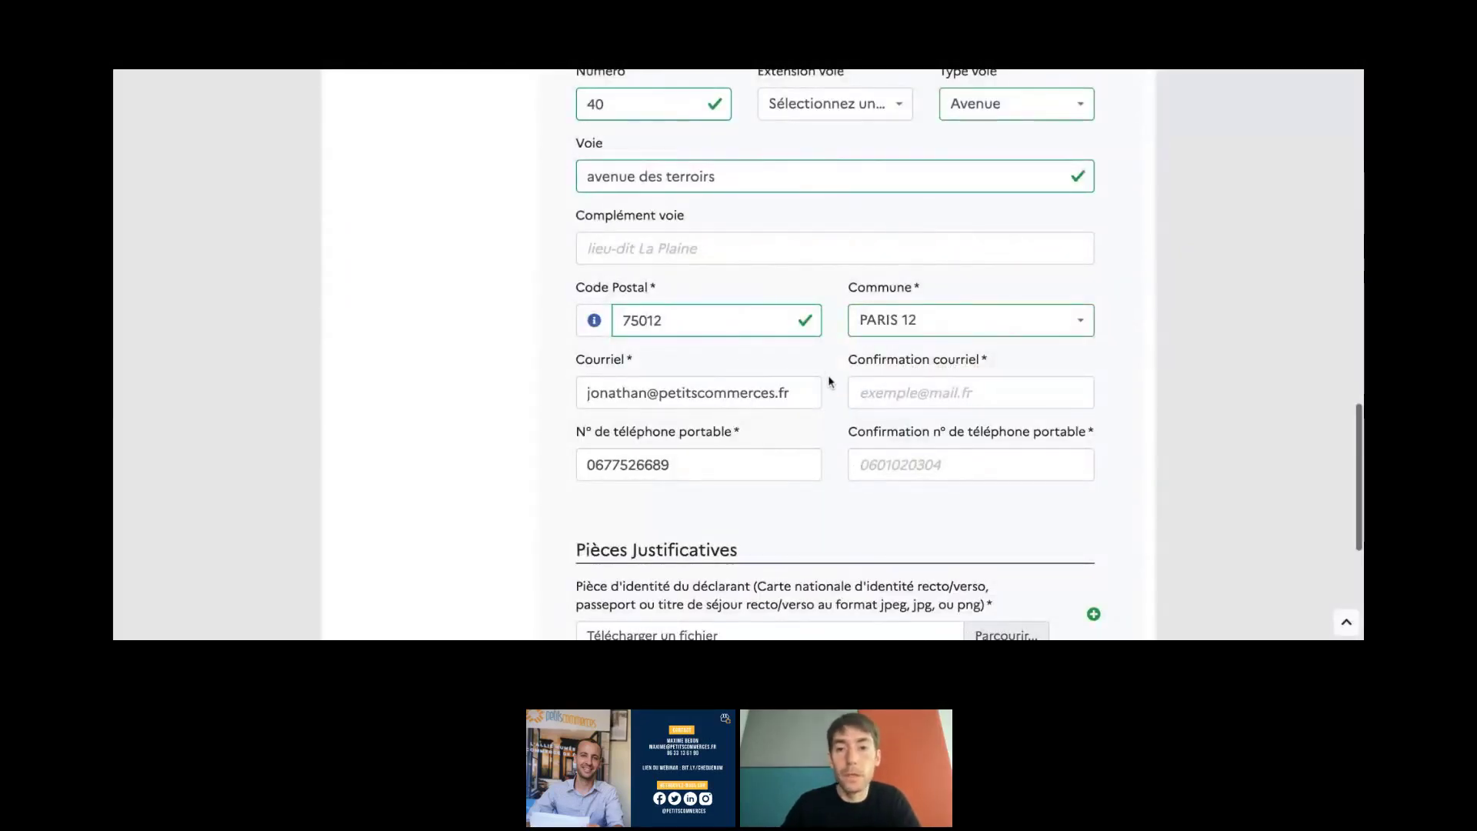
- Fill in Confirmation courriel so it matches the declarant's e-mail address and validates
scroll(828, 375, down, 1)
triple_click(766, 359)
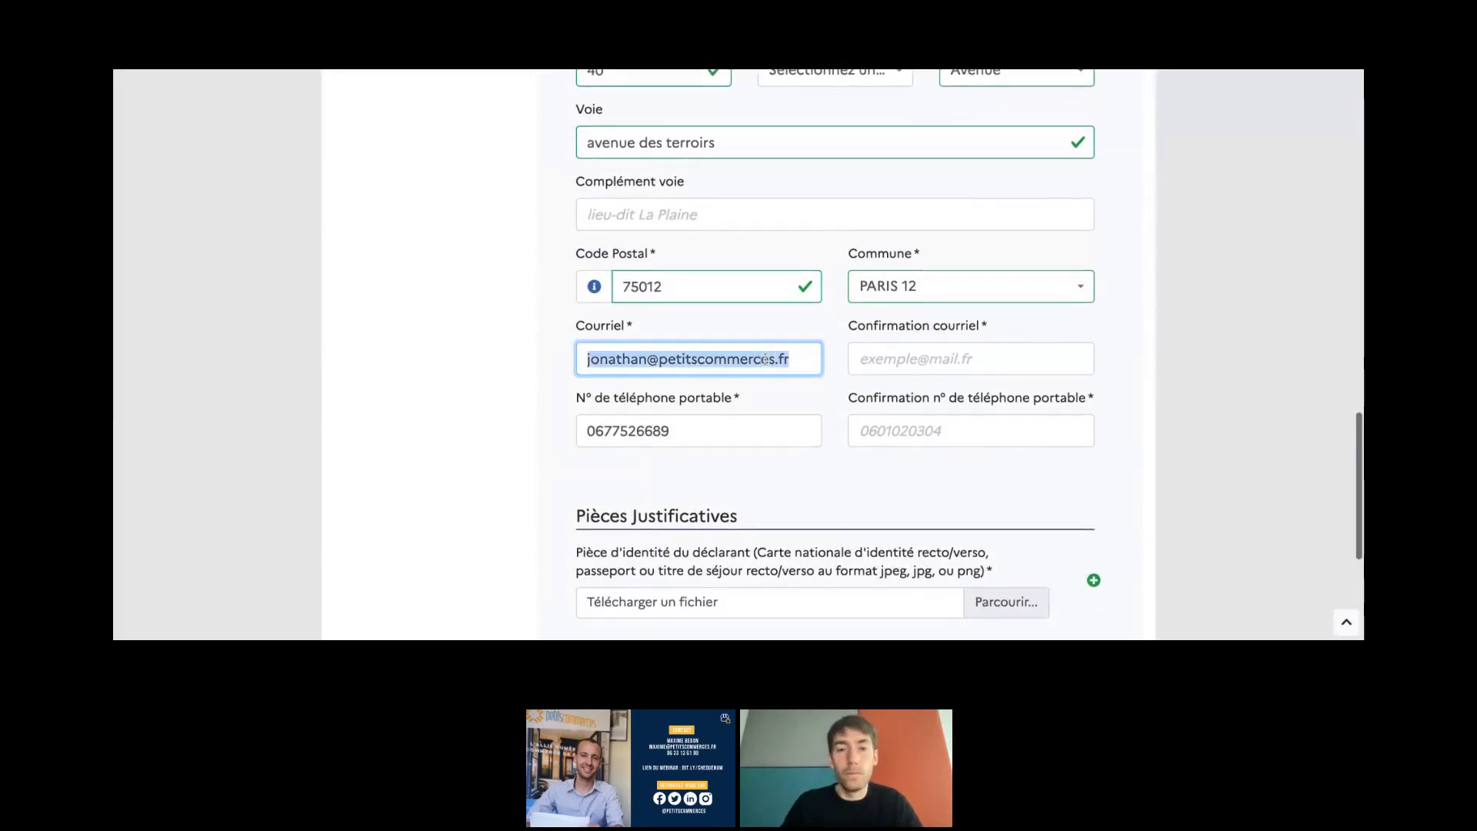
click(946, 359)
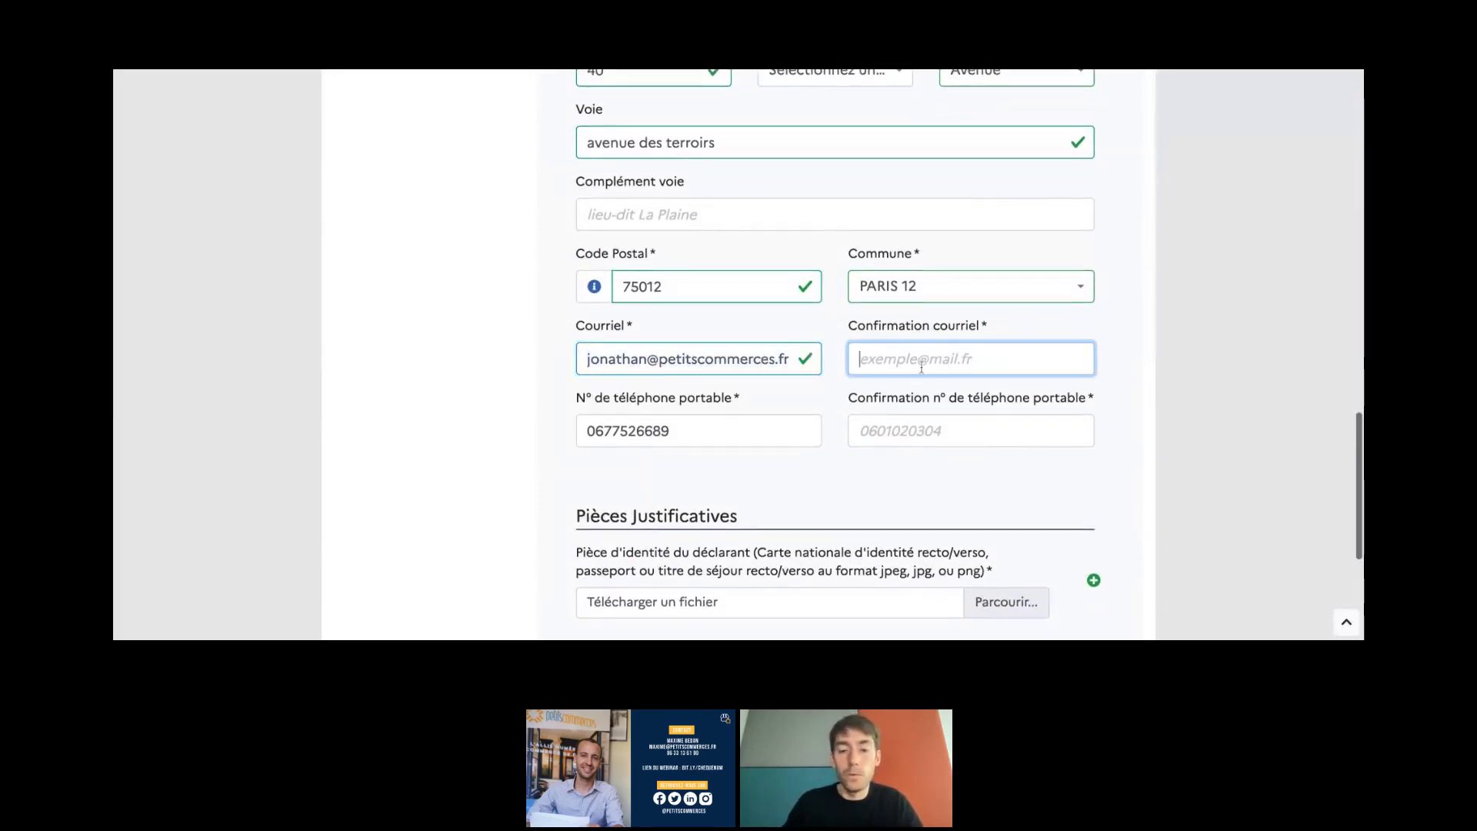
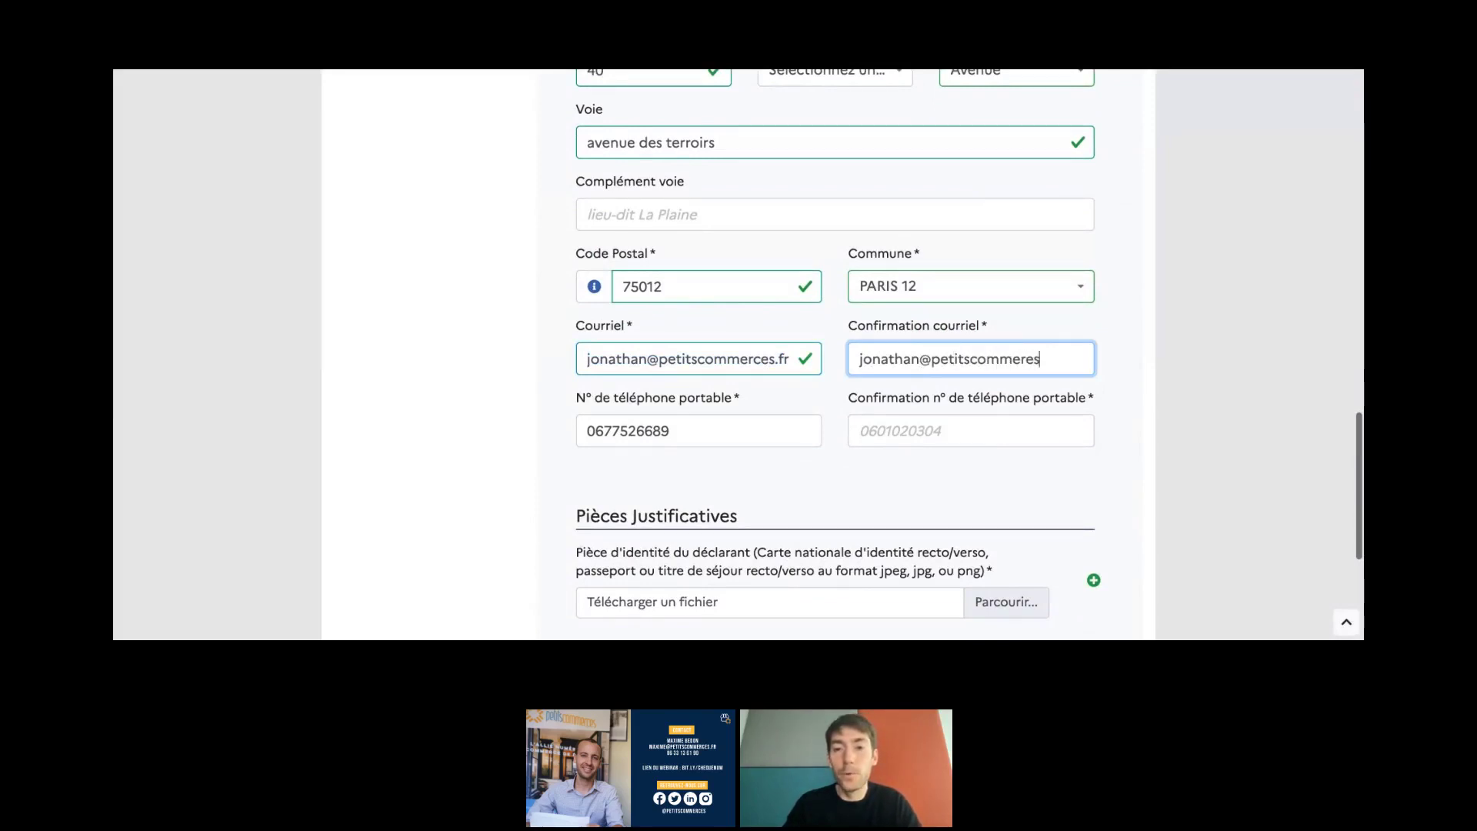
click(1147, 361)
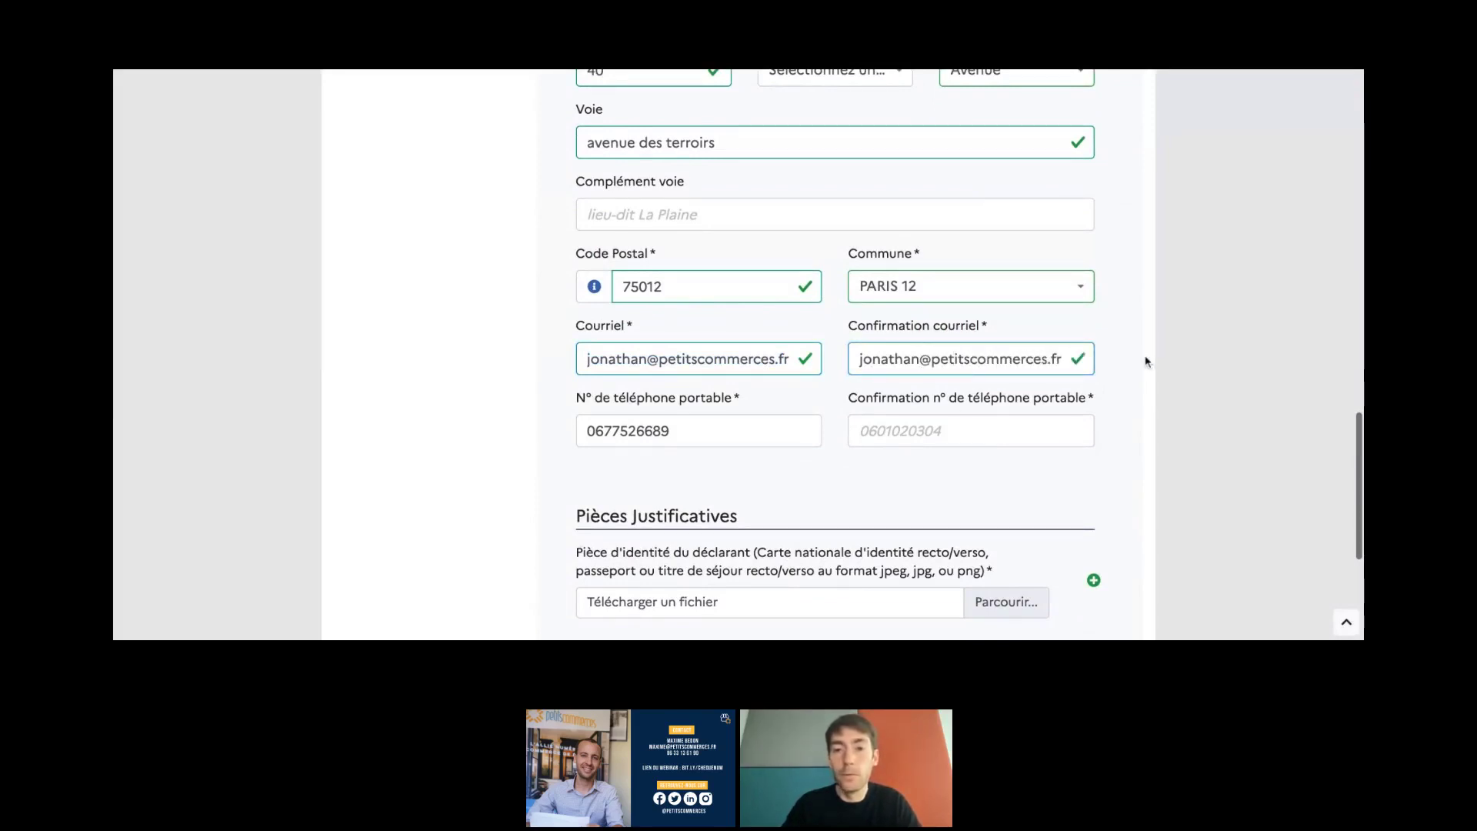
scroll(1147, 362, down, 1)
- Re-enter the declarant's mobile number in the Confirmation nº de téléphone portable field
click(914, 387)
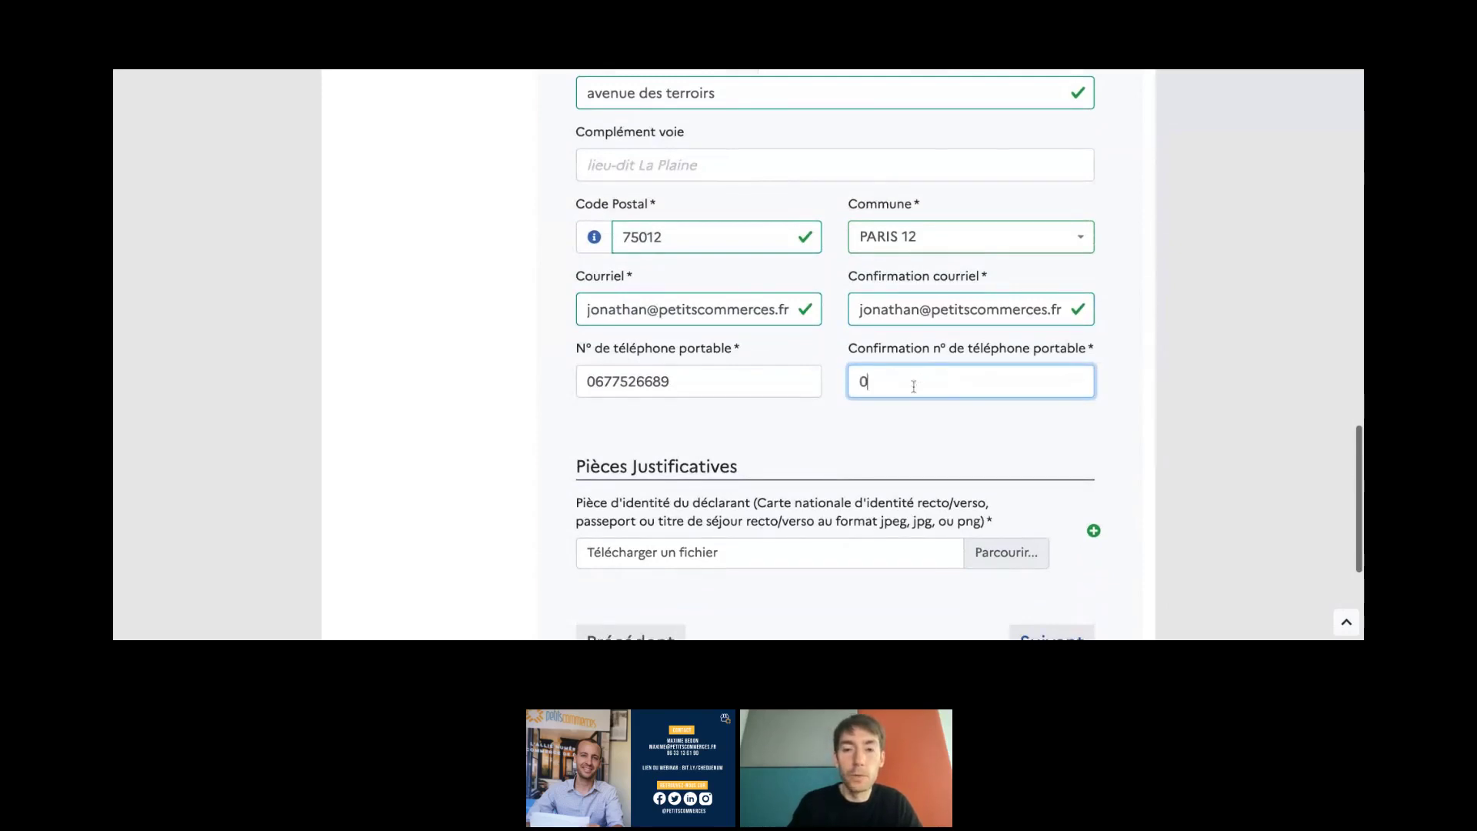
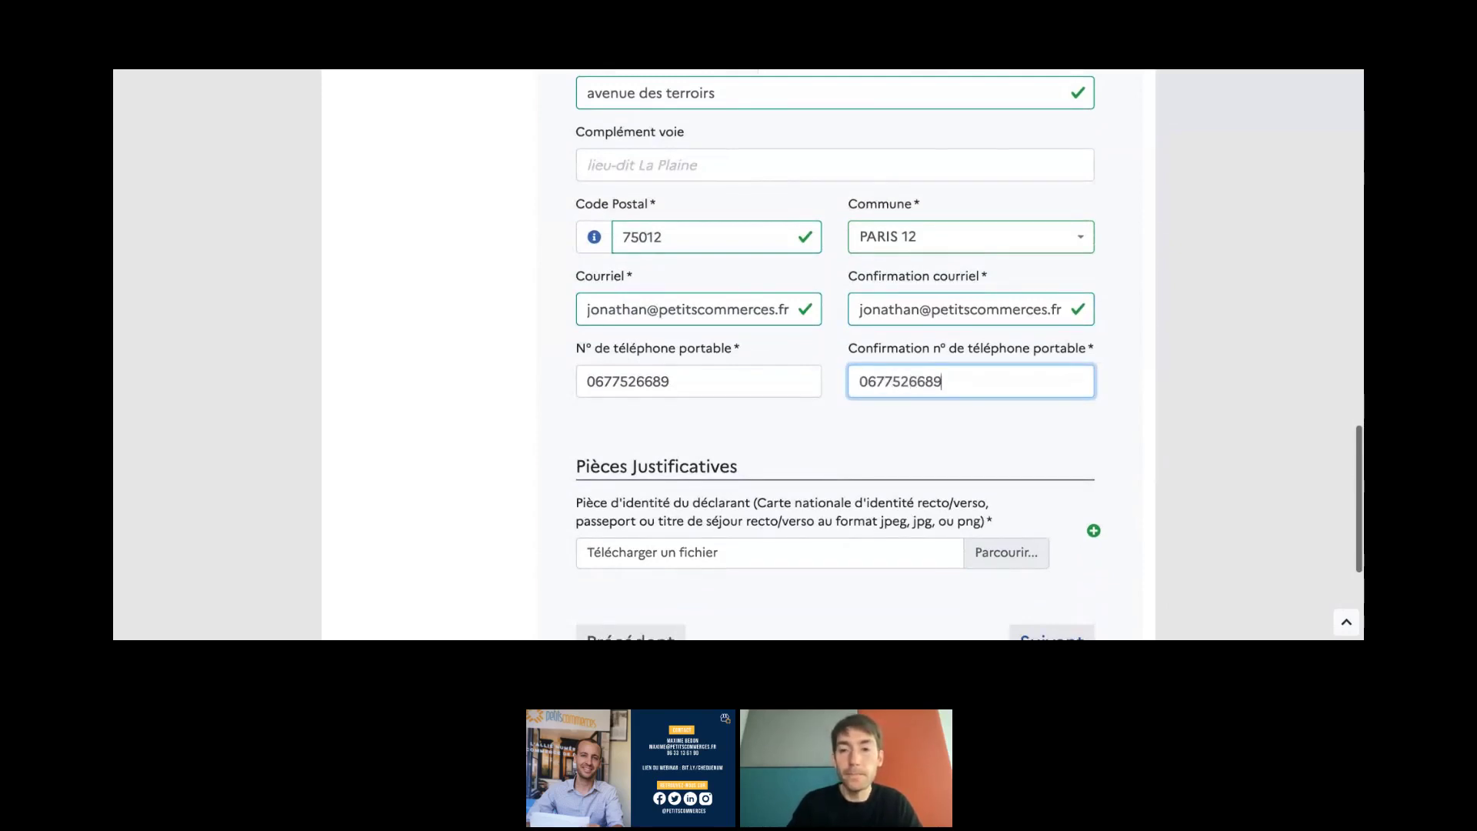
click(1064, 453)
scroll(1064, 452, down, 1)
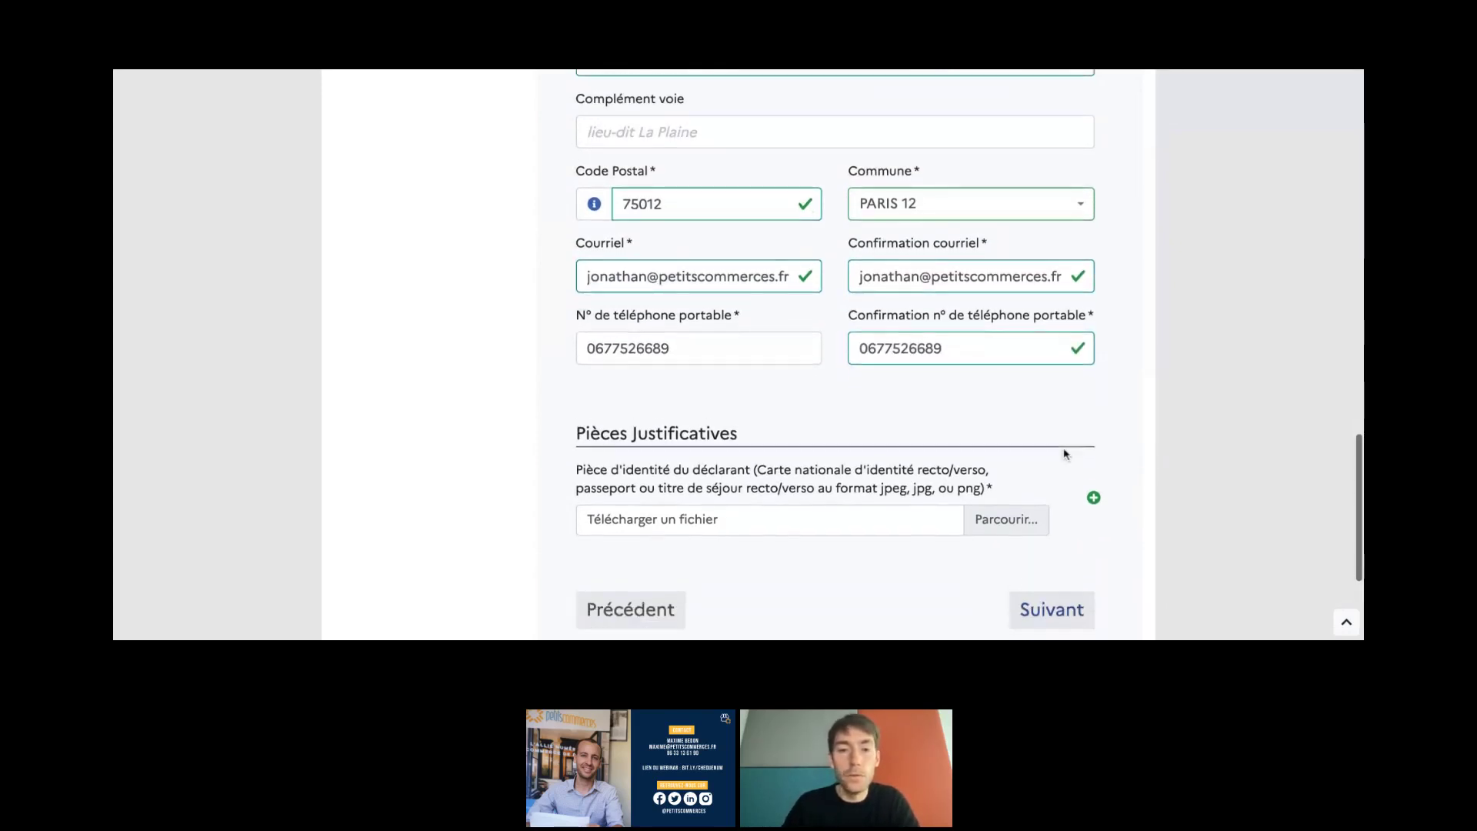
- Continue past the attached identity-card scan to the step 5 Récapitulatif page
scroll(762, 439, down, 1)
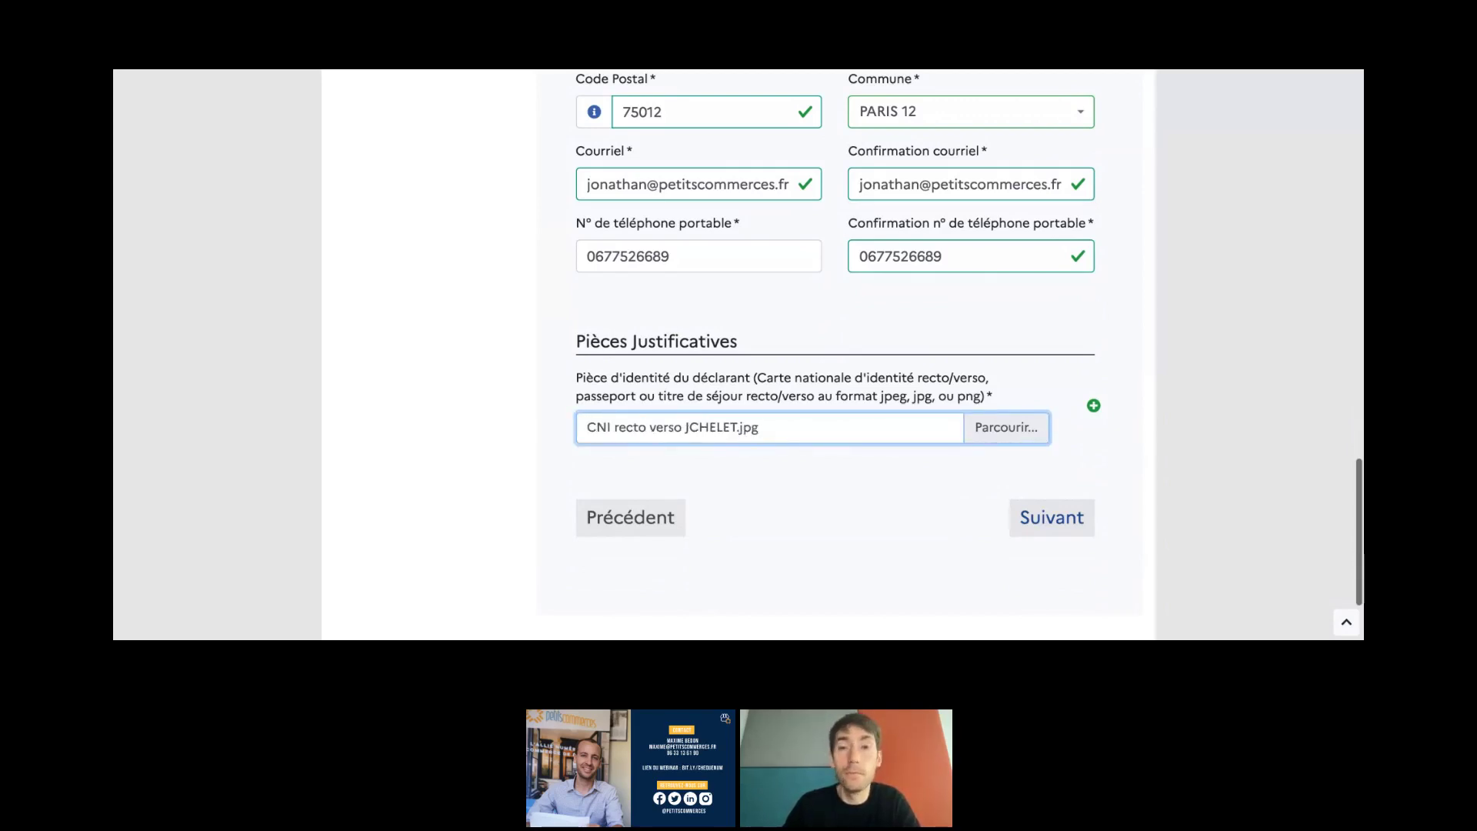
click(1020, 527)
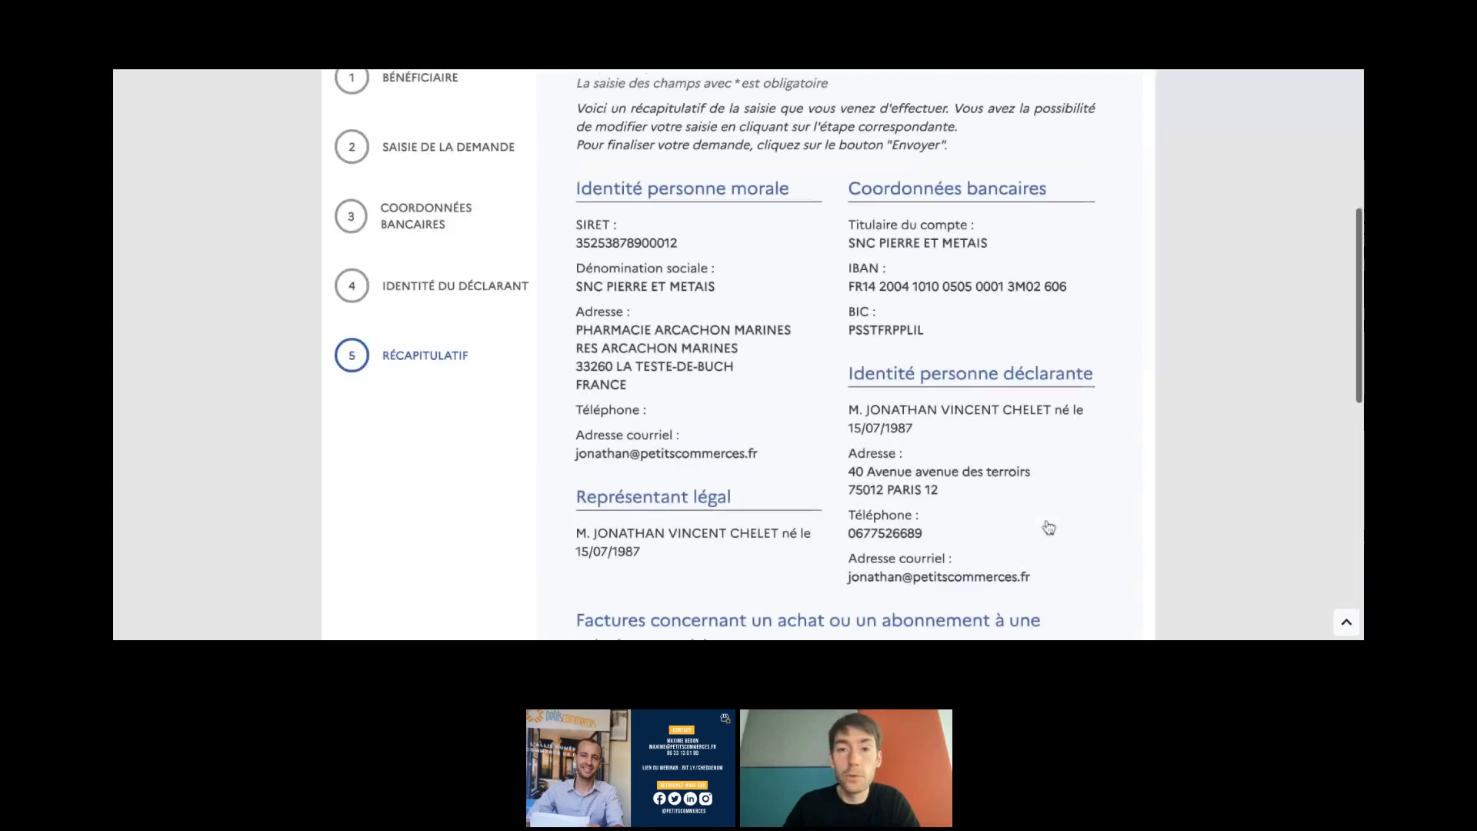
scroll(1049, 528, up, 4)
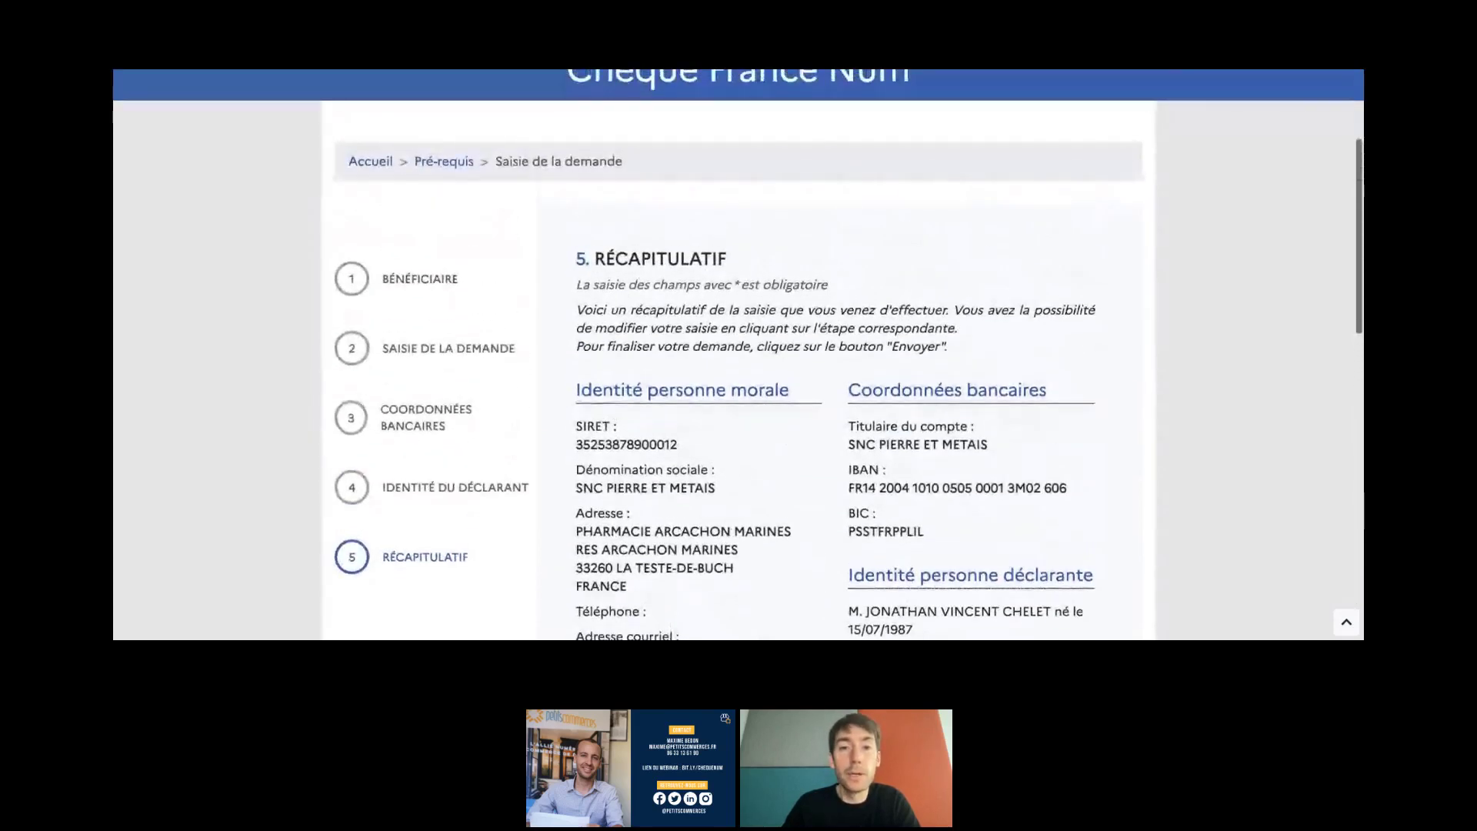
scroll(850, 355, up, 2)
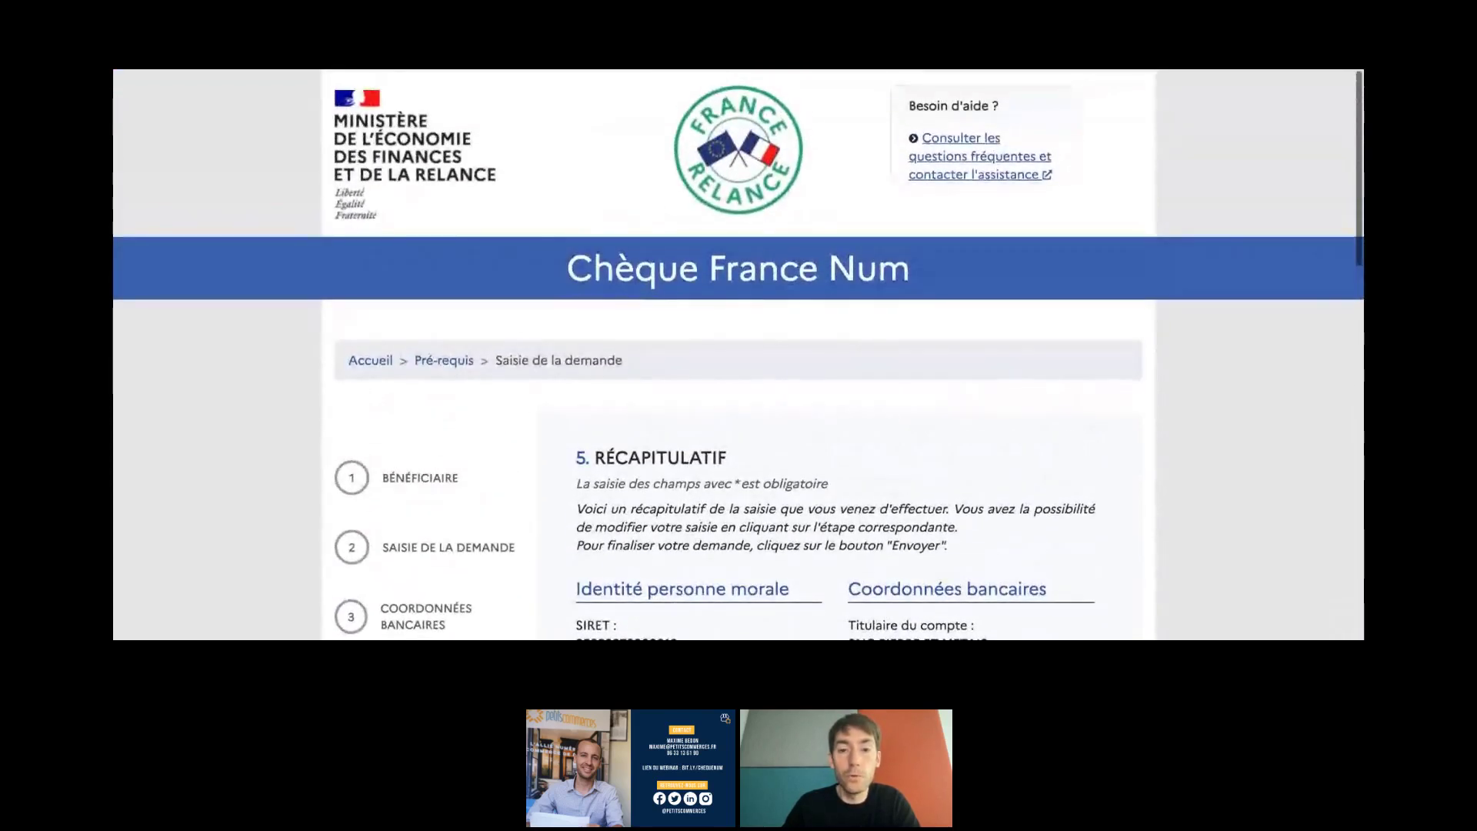
scroll(849, 355, down, 1)
scroll(739, 354, down, 3)
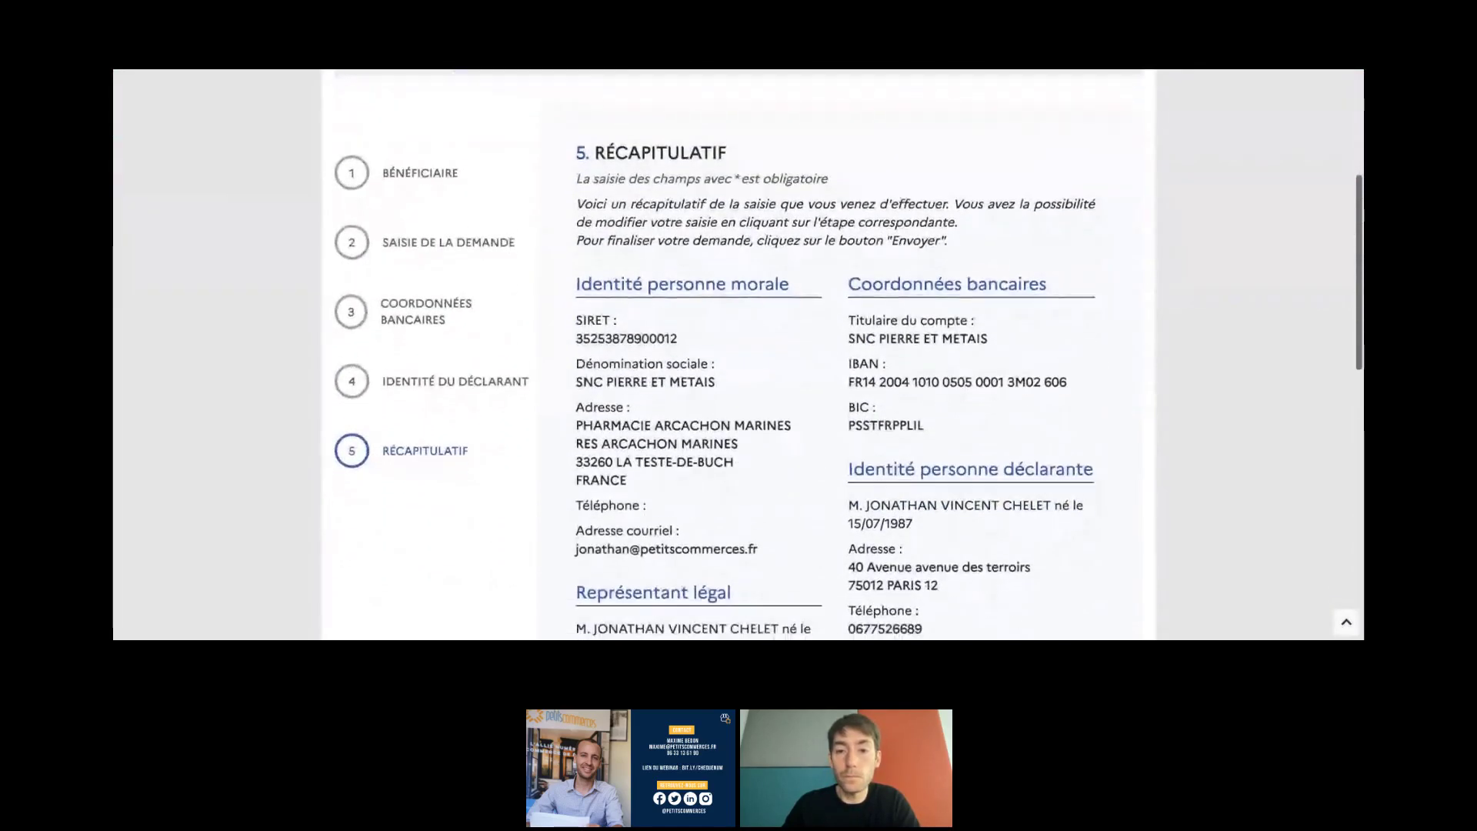
scroll(739, 354, down, 1)
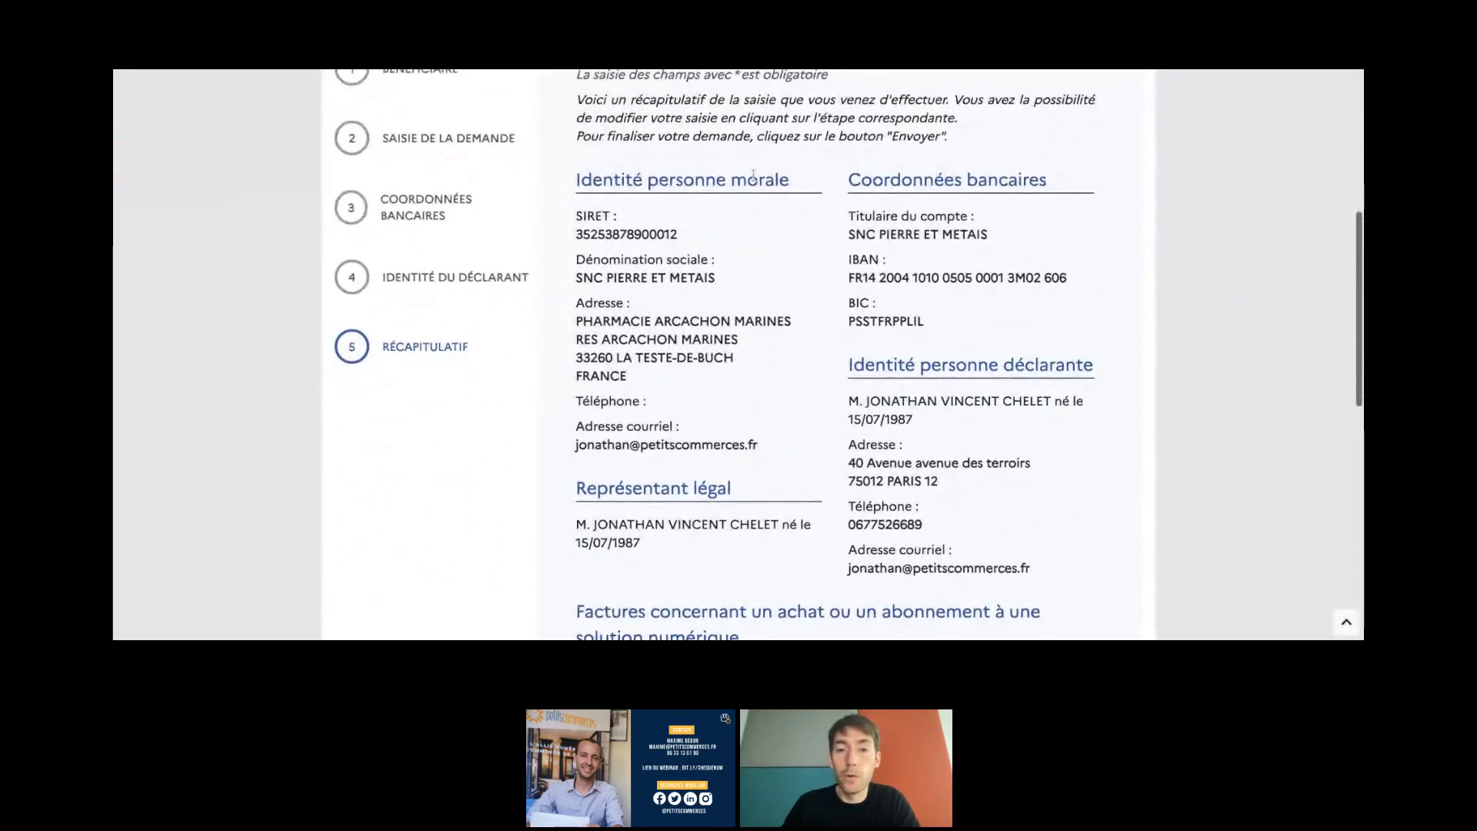
scroll(975, 469, down, 1)
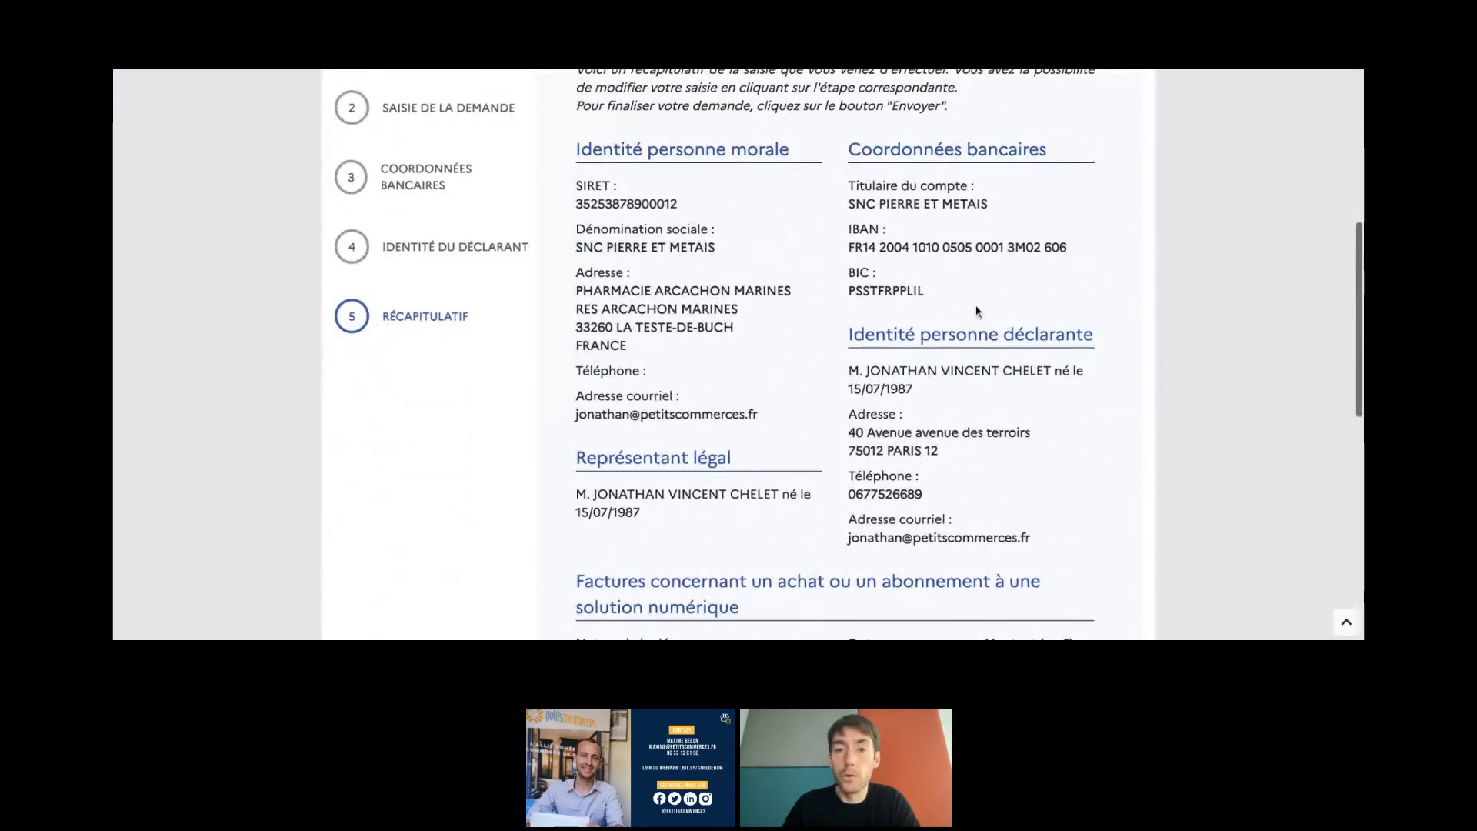
scroll(976, 311, down, 1)
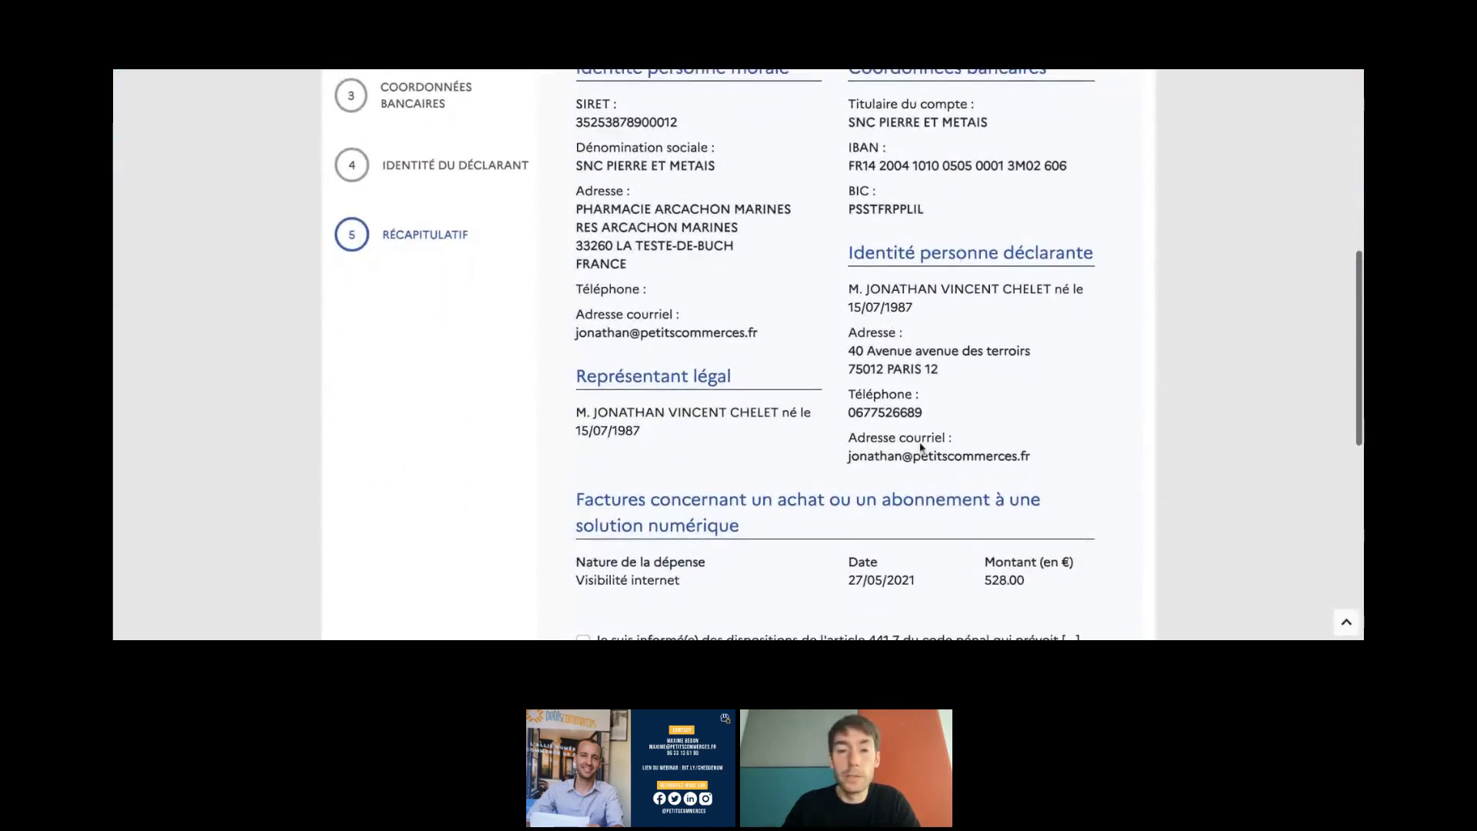
scroll(921, 445, down, 2)
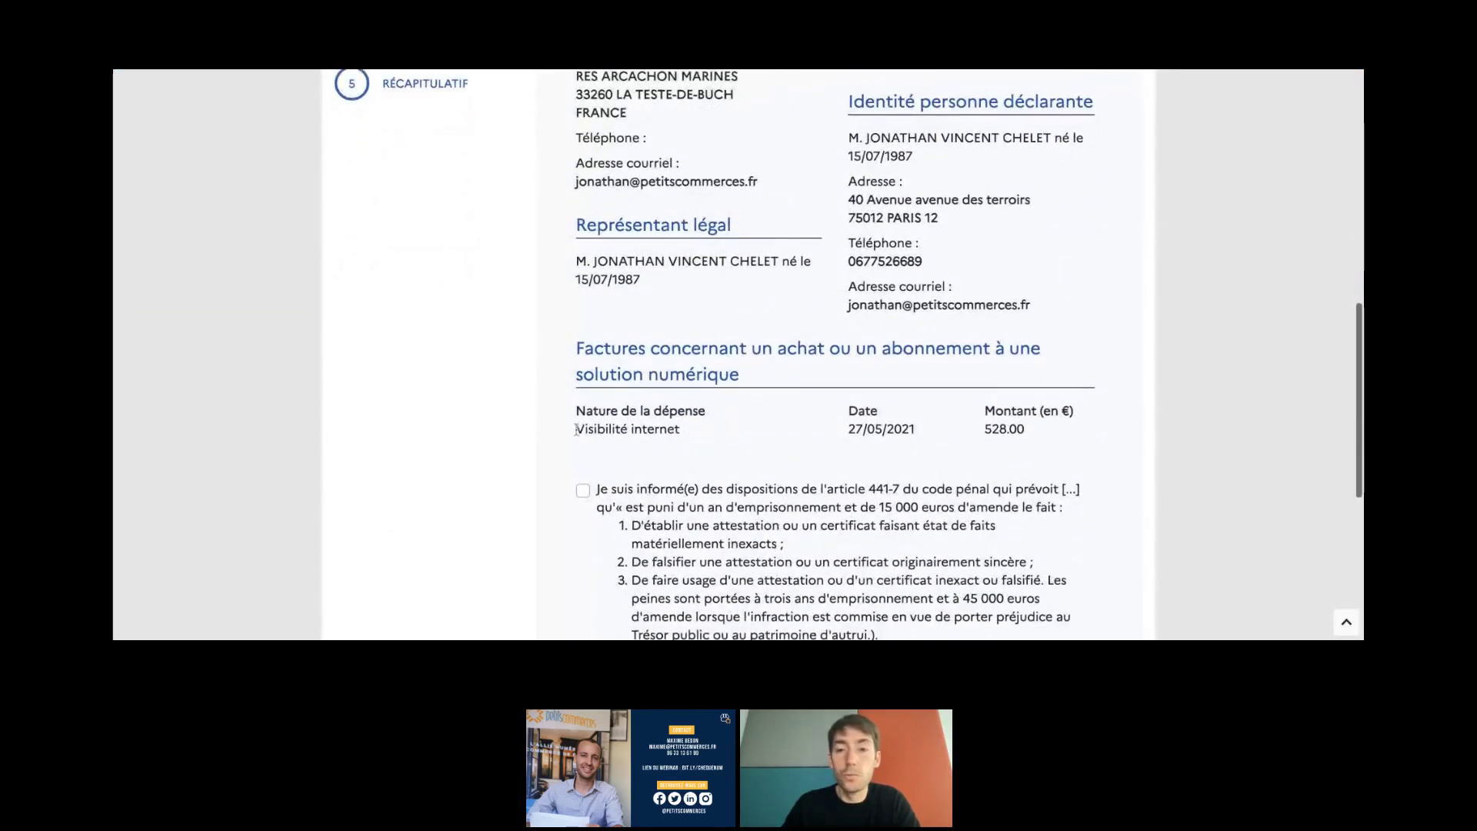
drag(576, 430, 1006, 429)
click(769, 450)
scroll(613, 457, down, 1)
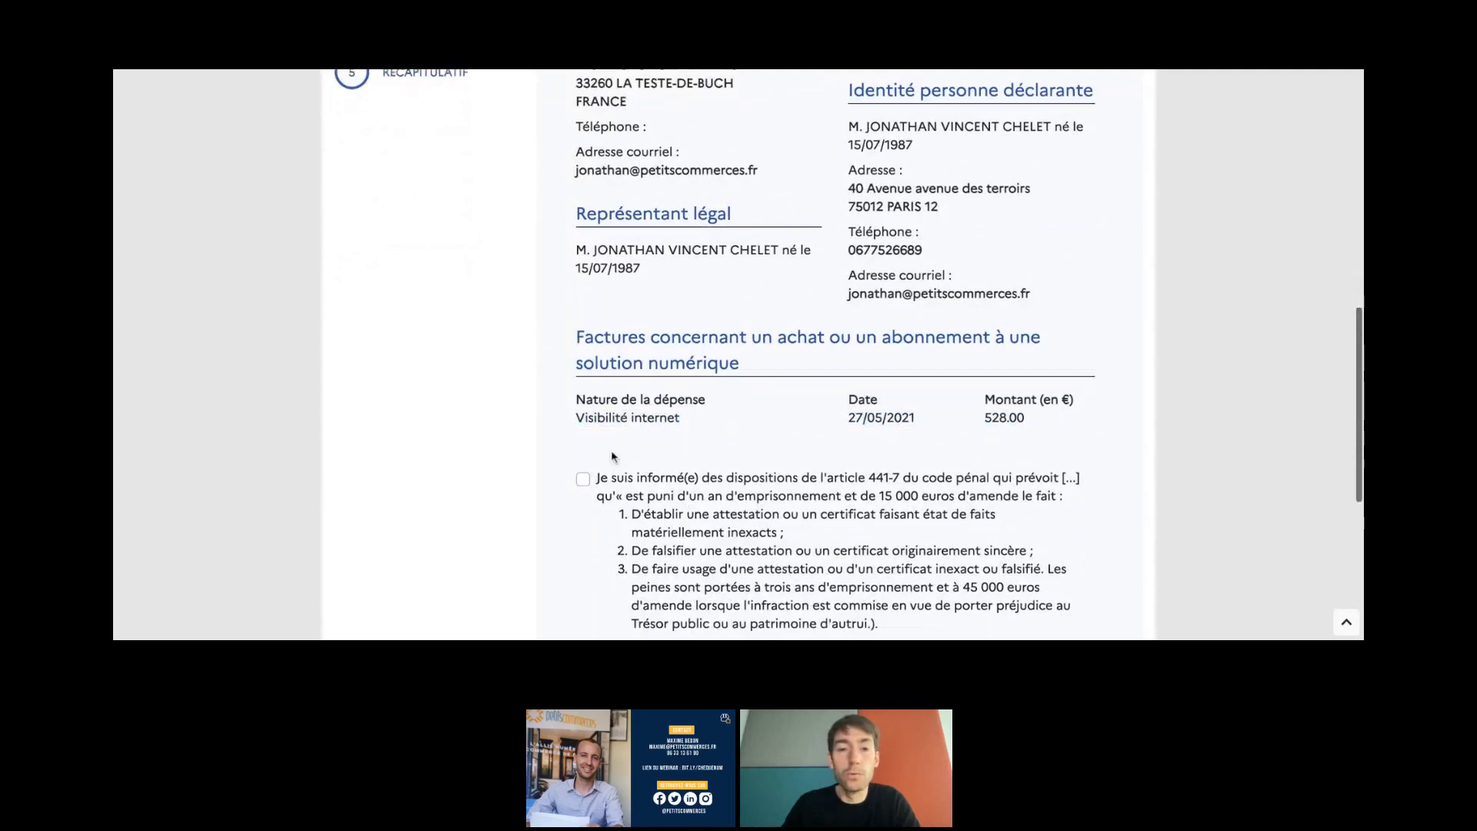
scroll(631, 430, down, 1)
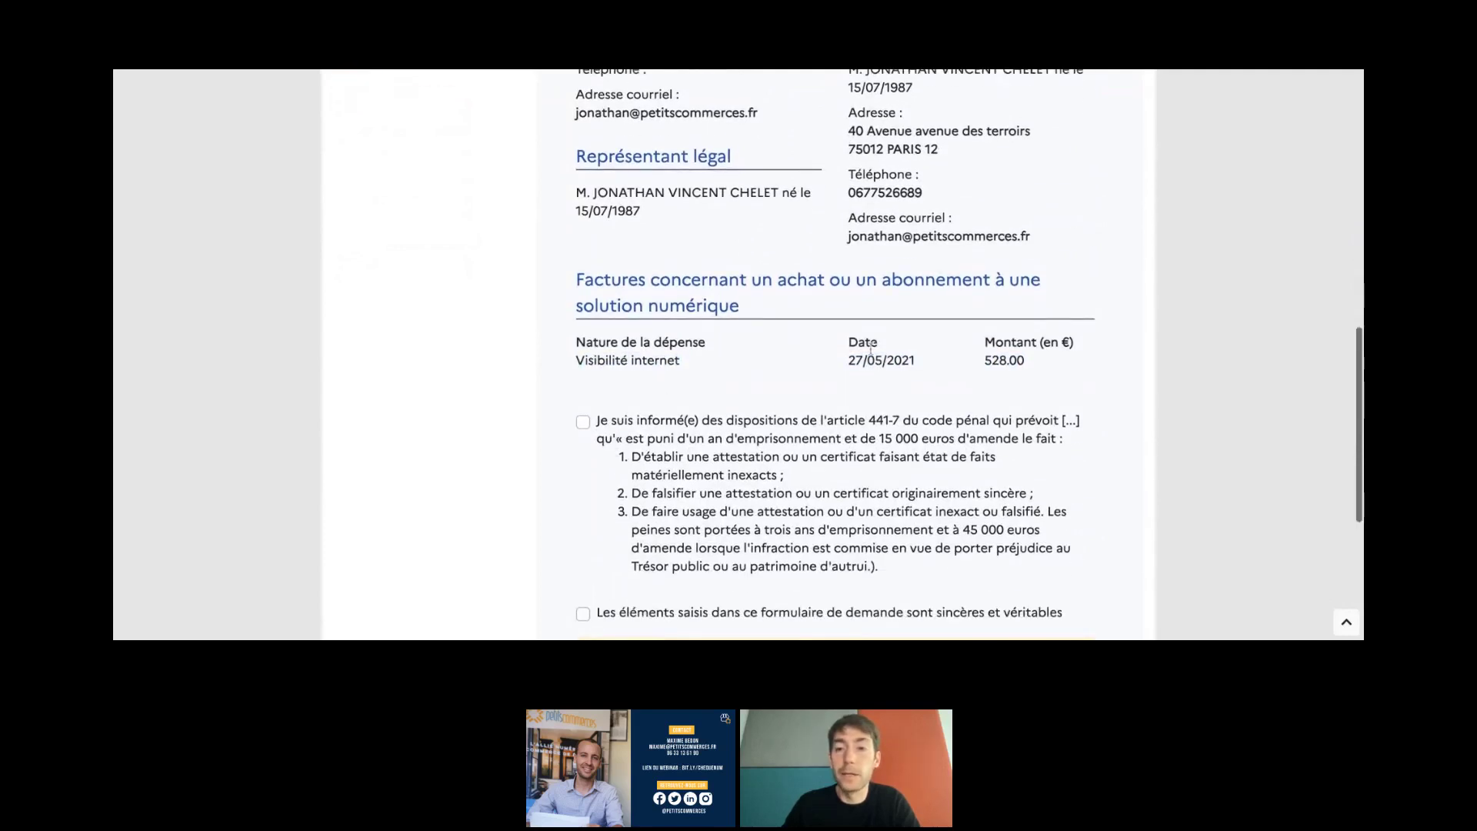
scroll(913, 357, down, 1)
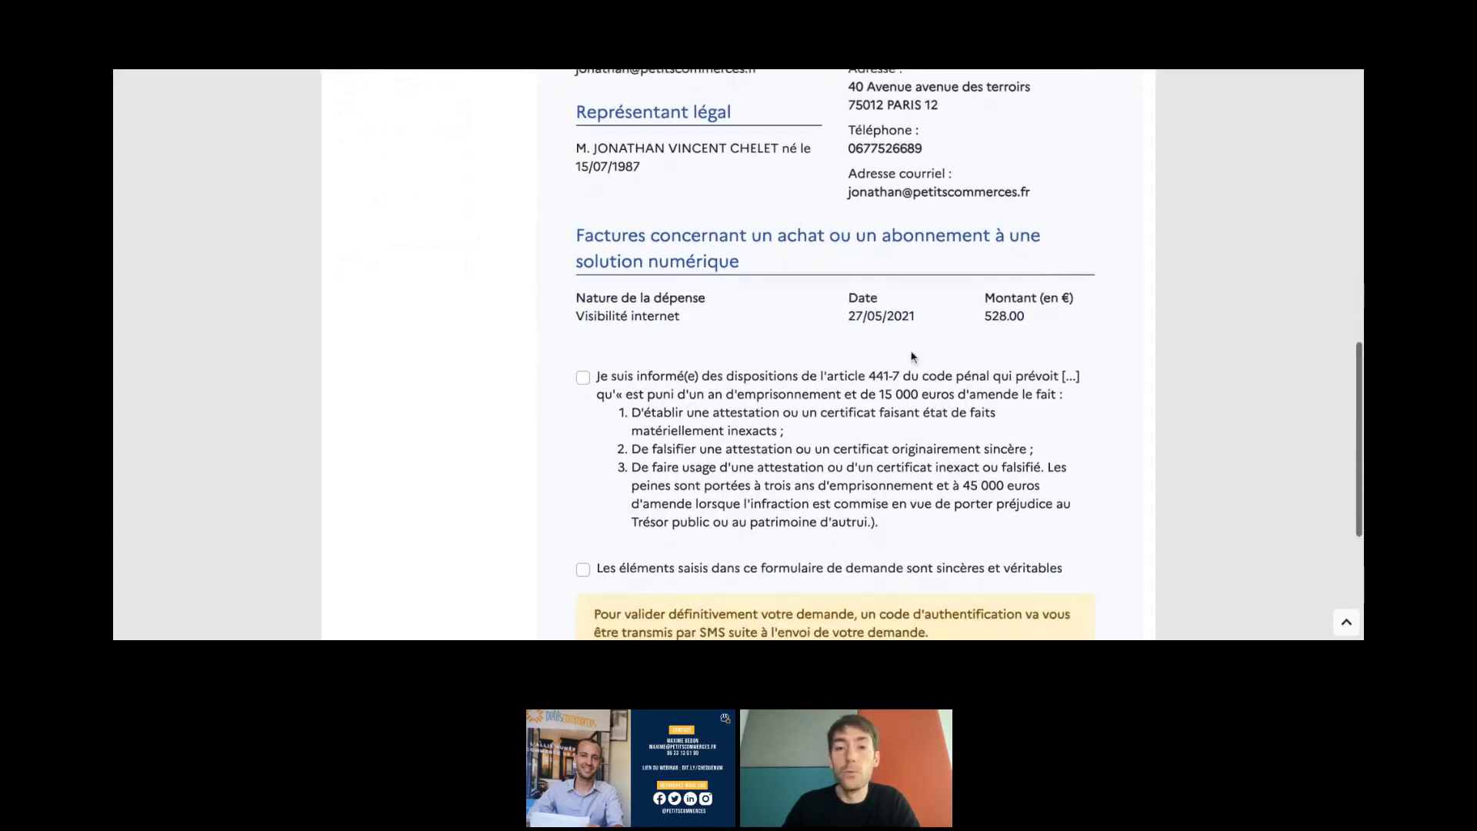
drag(850, 315, 916, 307)
click(849, 314)
scroll(850, 315, down, 1)
click(846, 308)
scroll(847, 308, down, 1)
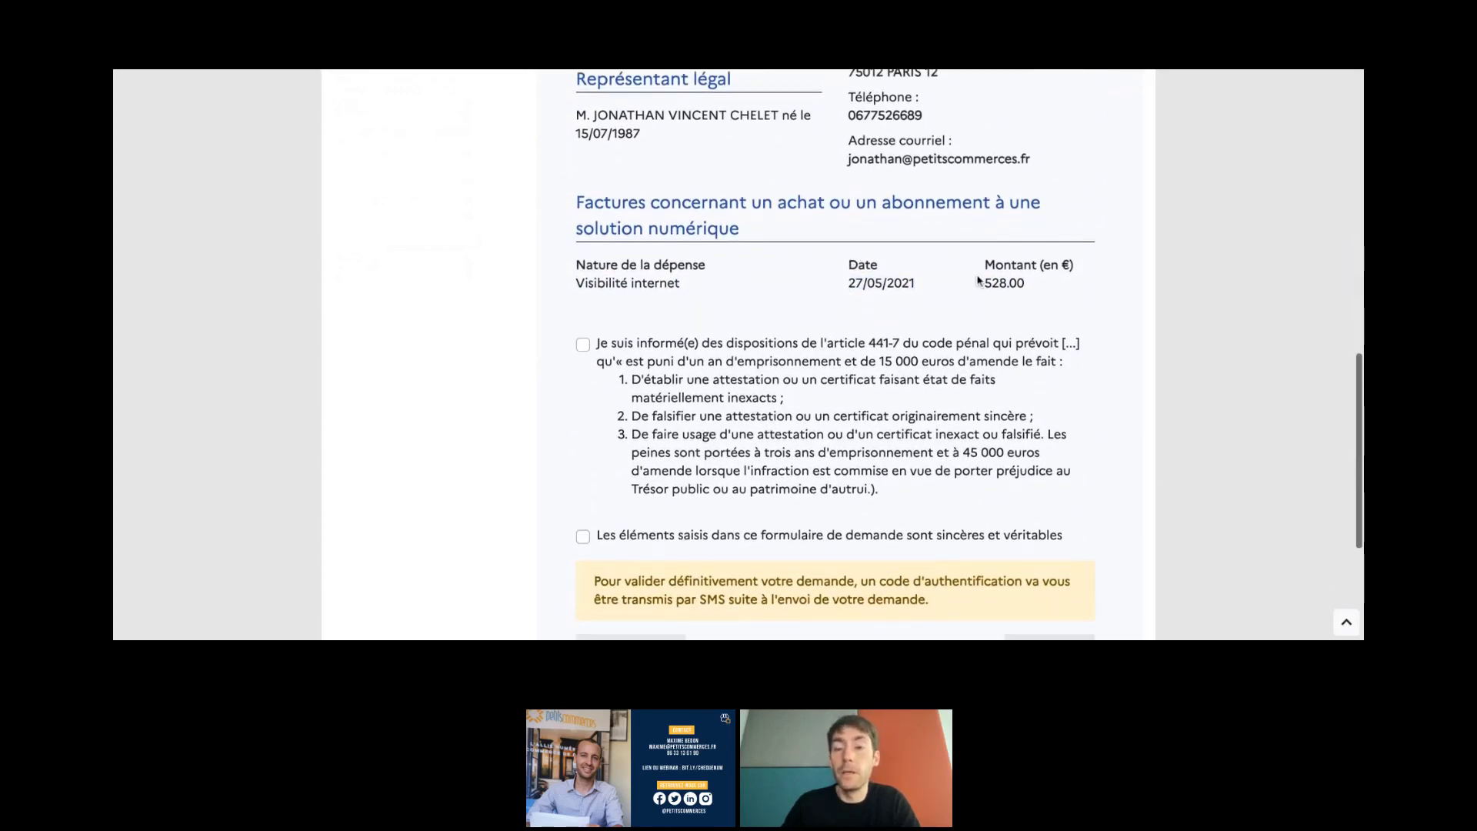
scroll(981, 285, down, 1)
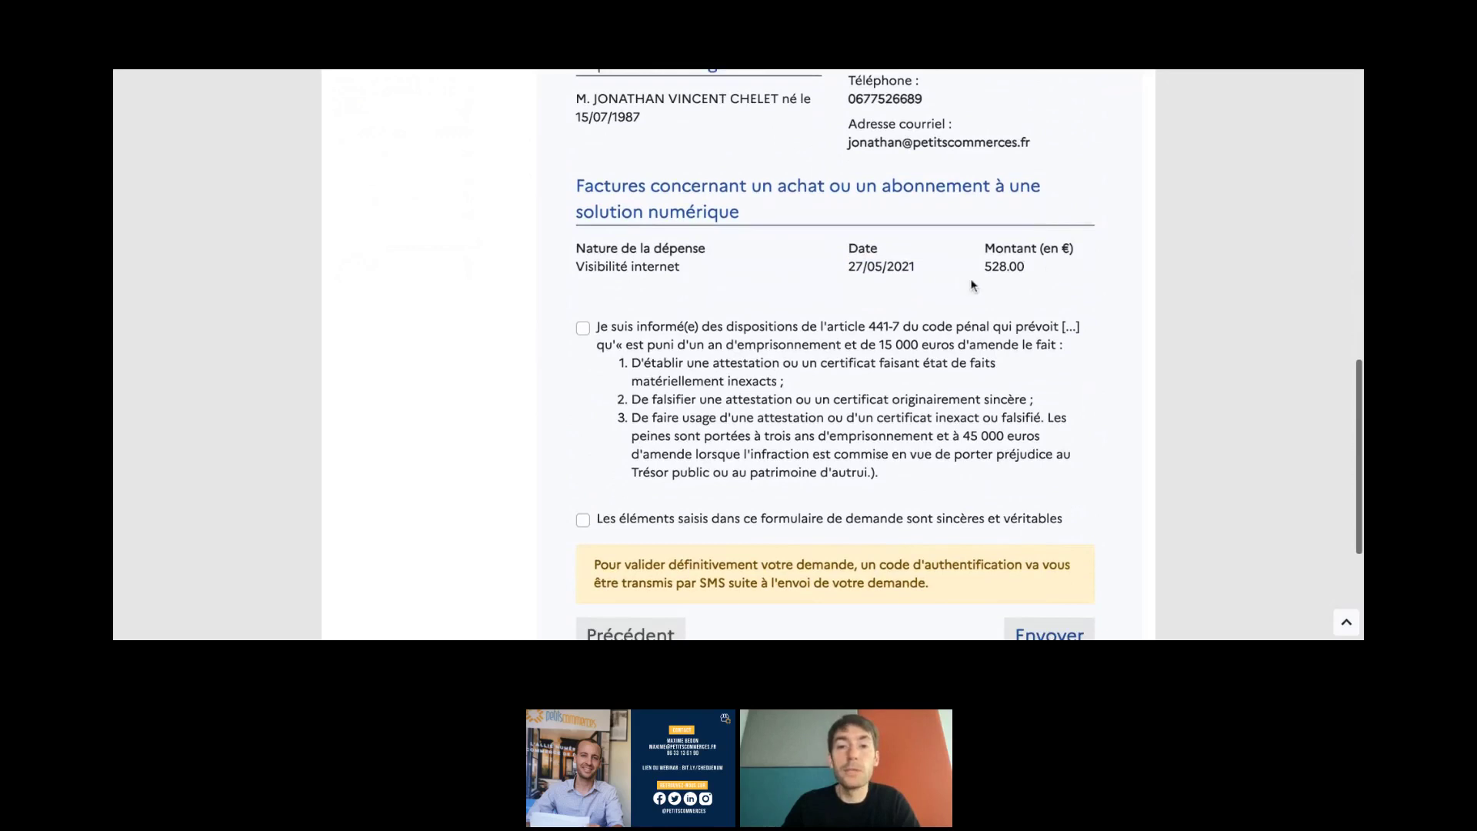
scroll(972, 285, down, 2)
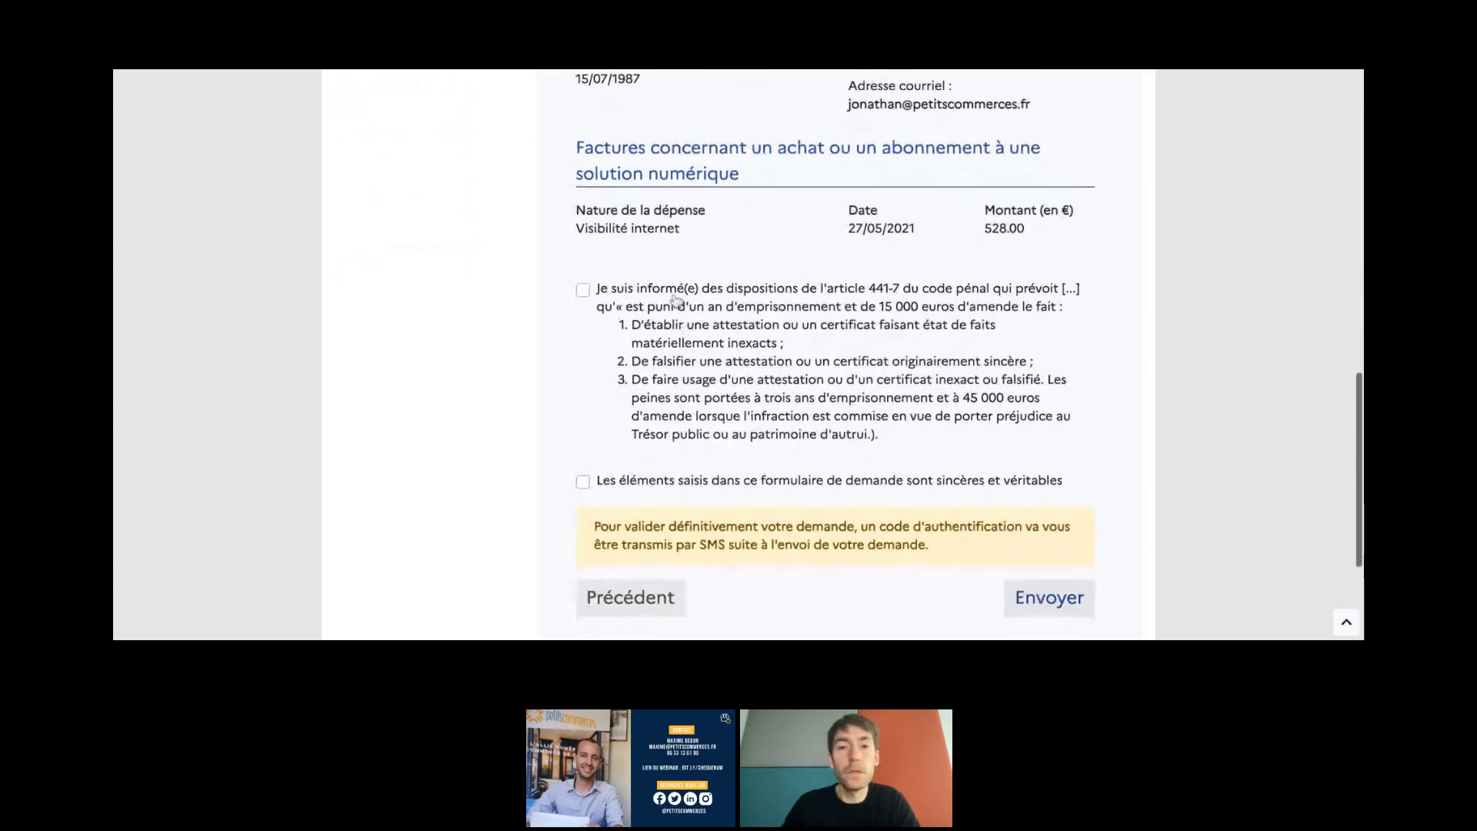
- Tick the article 441-7 attestation and the 'sincères et véritables' declaration checkboxes
click(658, 300)
scroll(658, 300, down, 4)
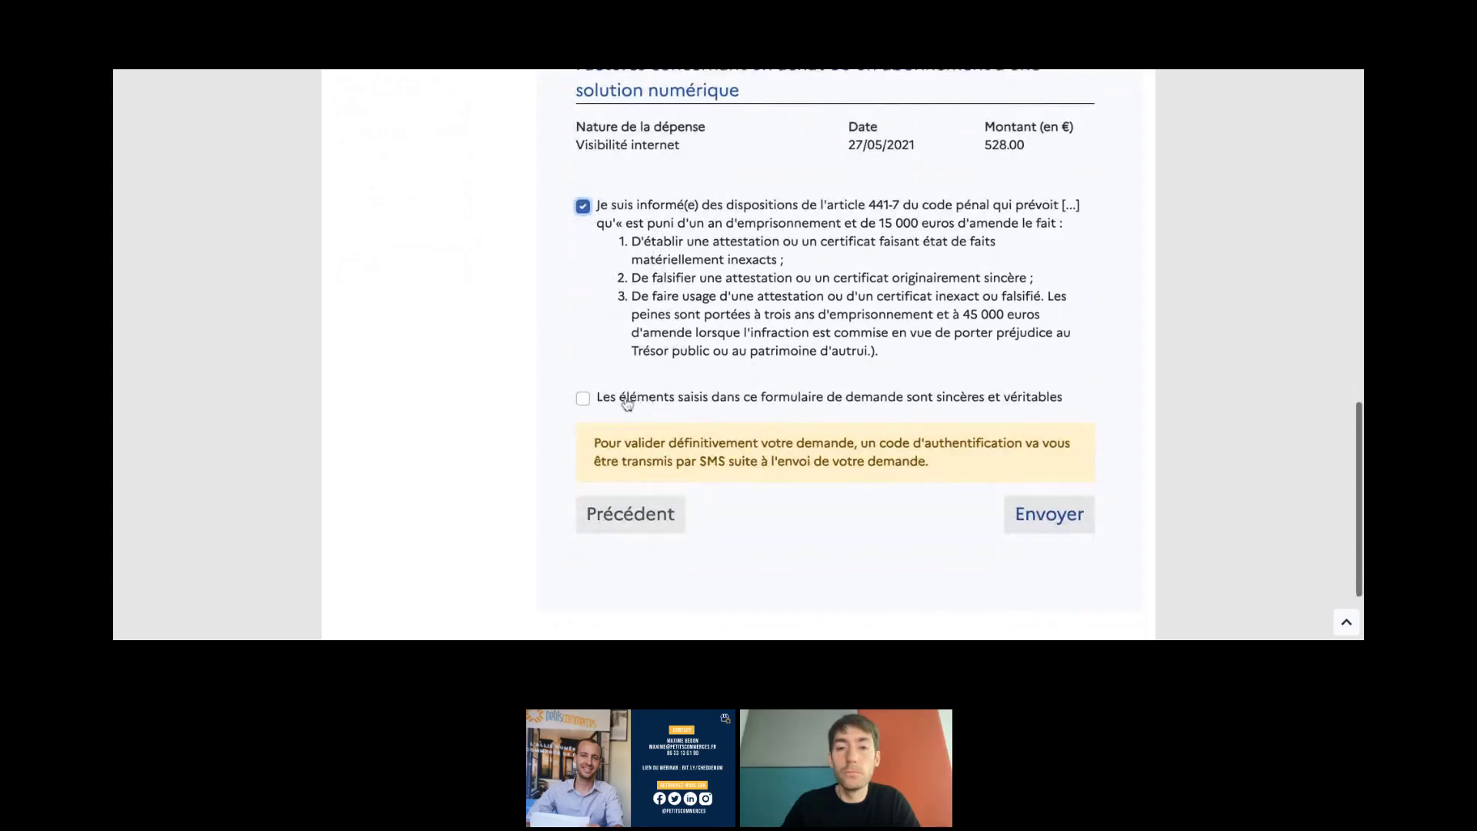
click(627, 403)
scroll(1039, 519, down, 4)
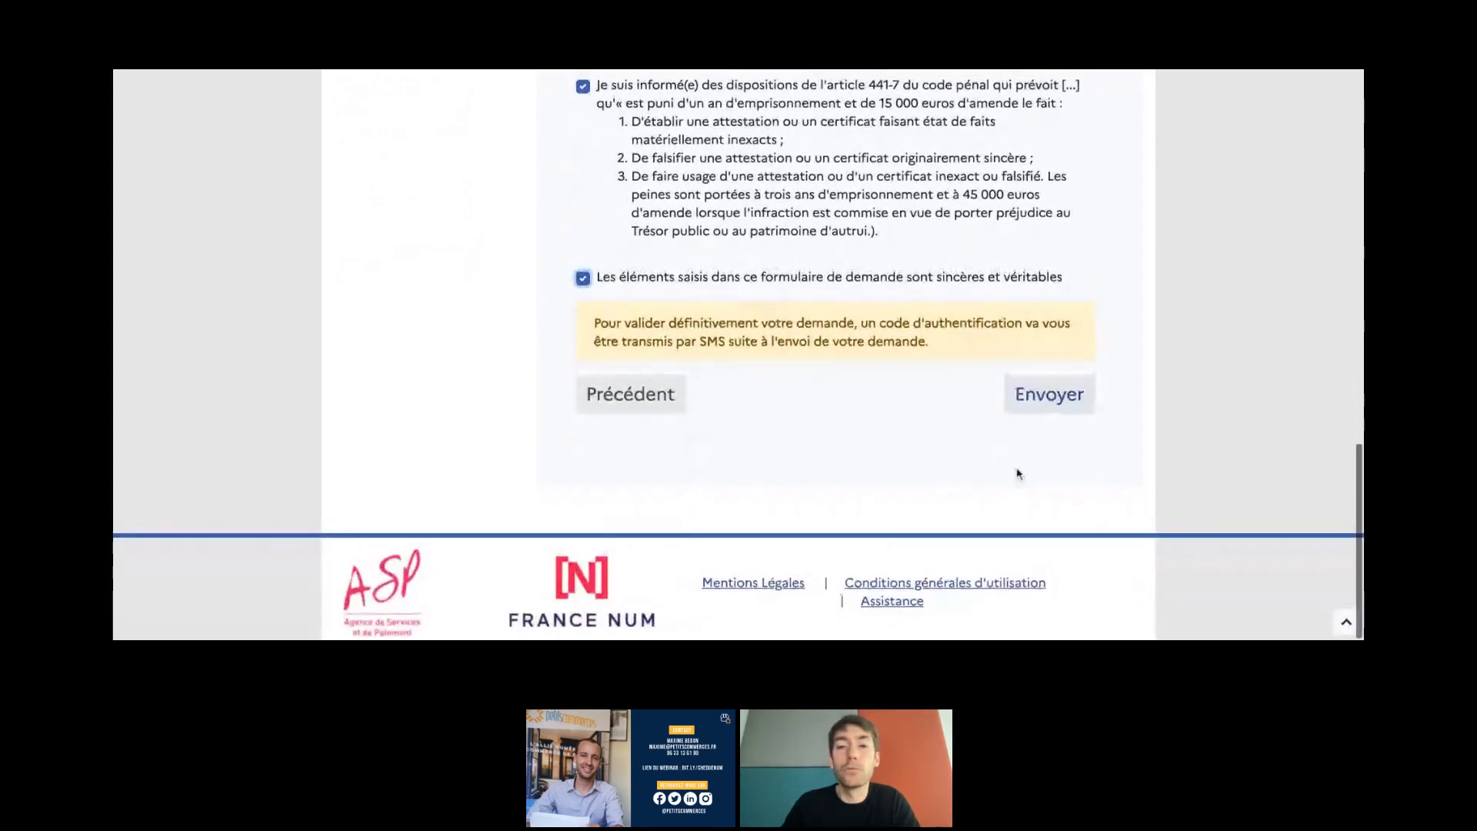
scroll(1018, 474, up, 2)
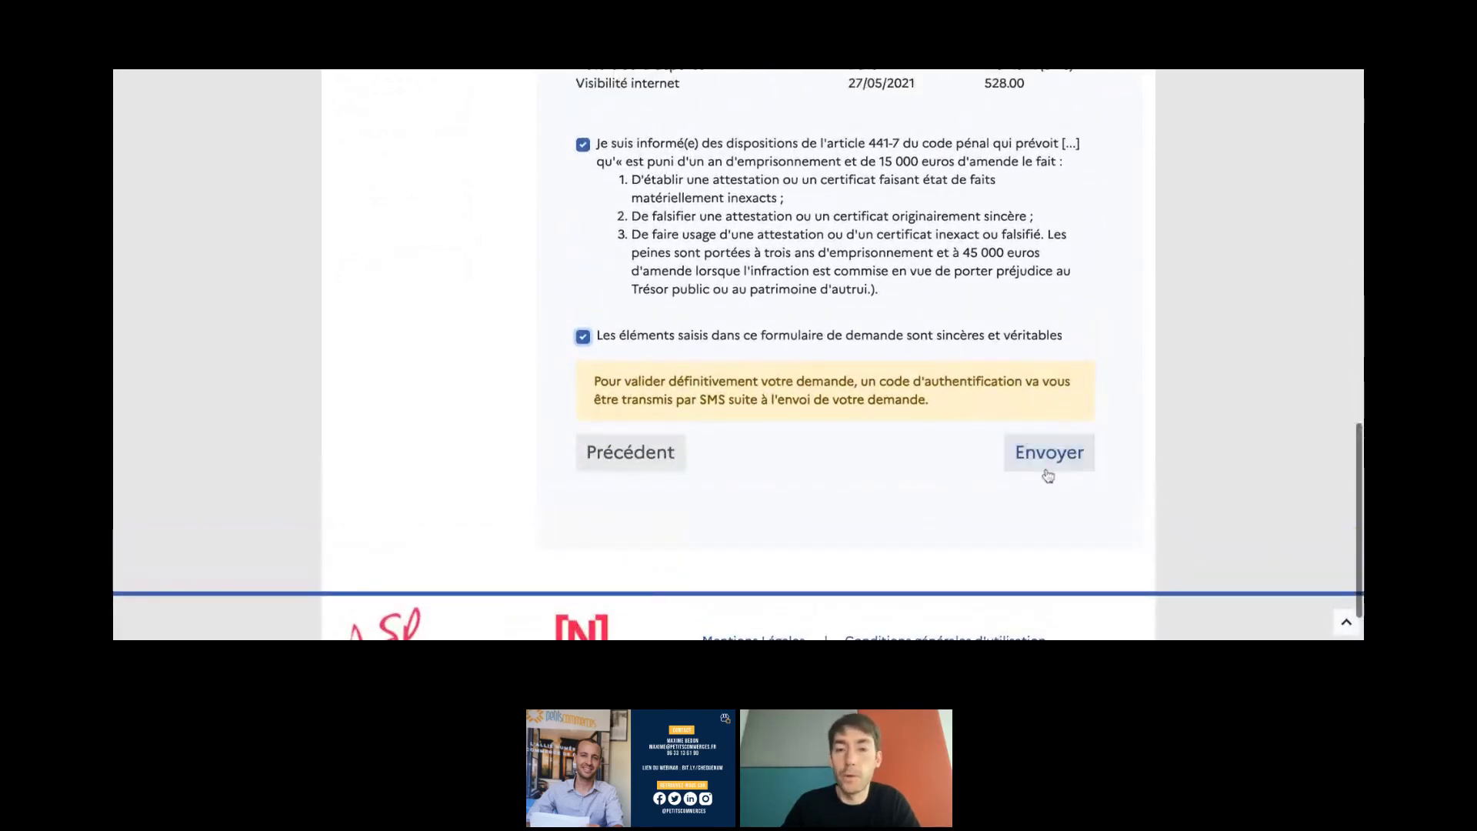
scroll(1010, 451, up, 3)
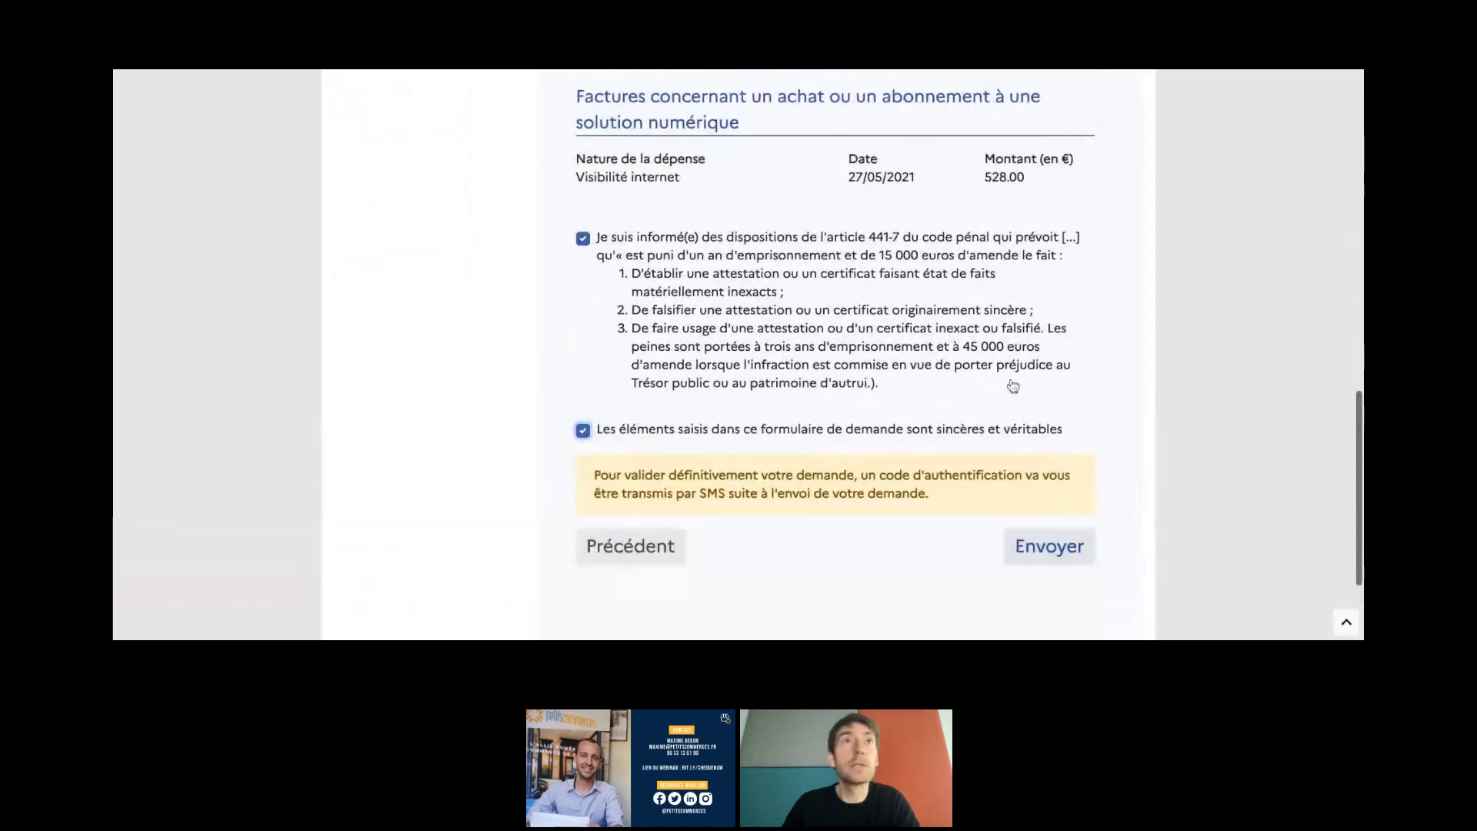